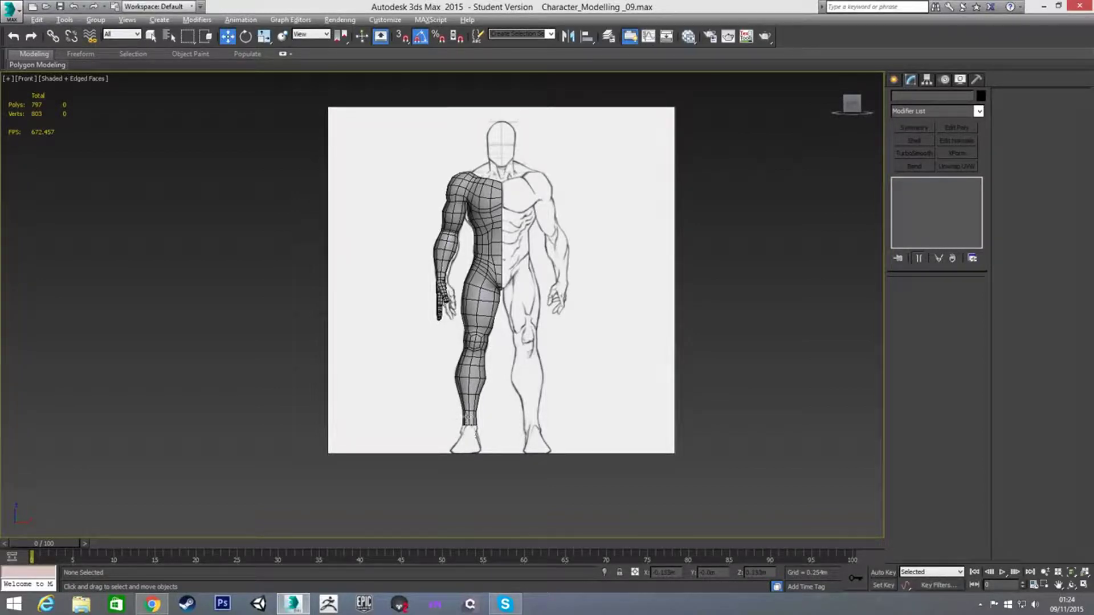
# Create a standard box over the foot sketch below the ankle in the front view, about 0.13 × 0.12 × 0.15 m
pyautogui.scroll(8, 496, 400)
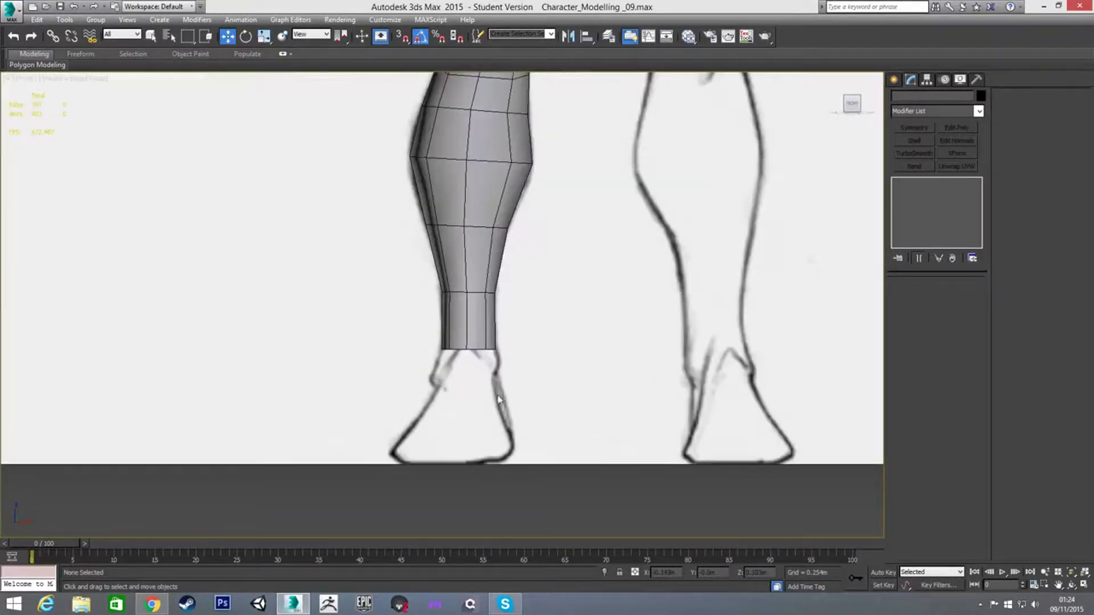
pyautogui.click(894, 80)
pyautogui.click(911, 153)
pyautogui.moveTo(421, 374); pyautogui.dragTo(505, 464)
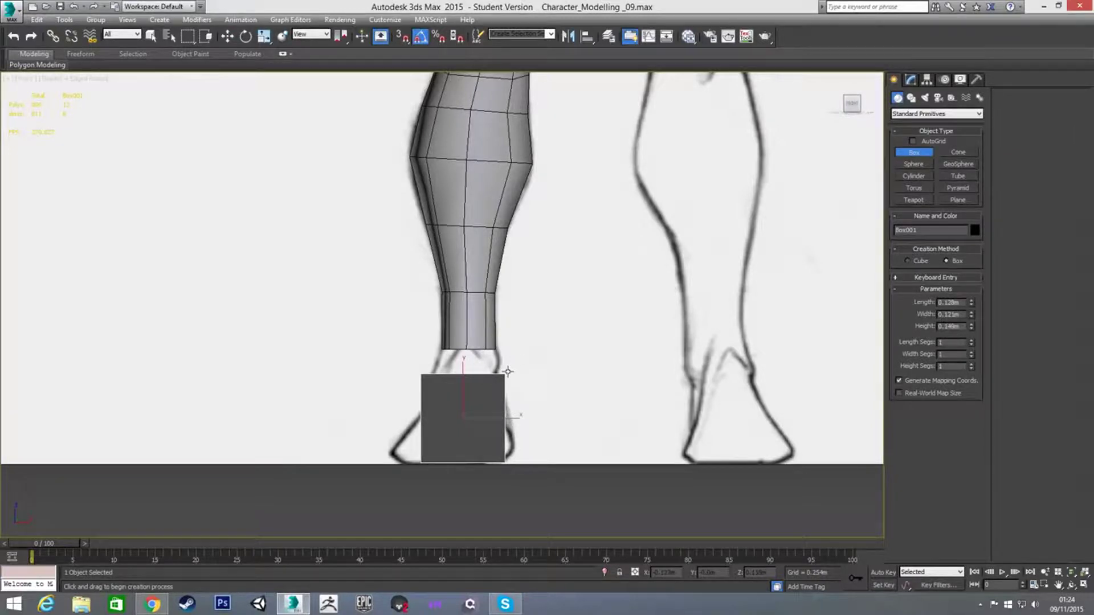
# Position the box over the foot sketch, adjusting it first in the left view and slightly sideways in the front view
pyautogui.press('l')
pyautogui.scroll(-2, 480, 349)
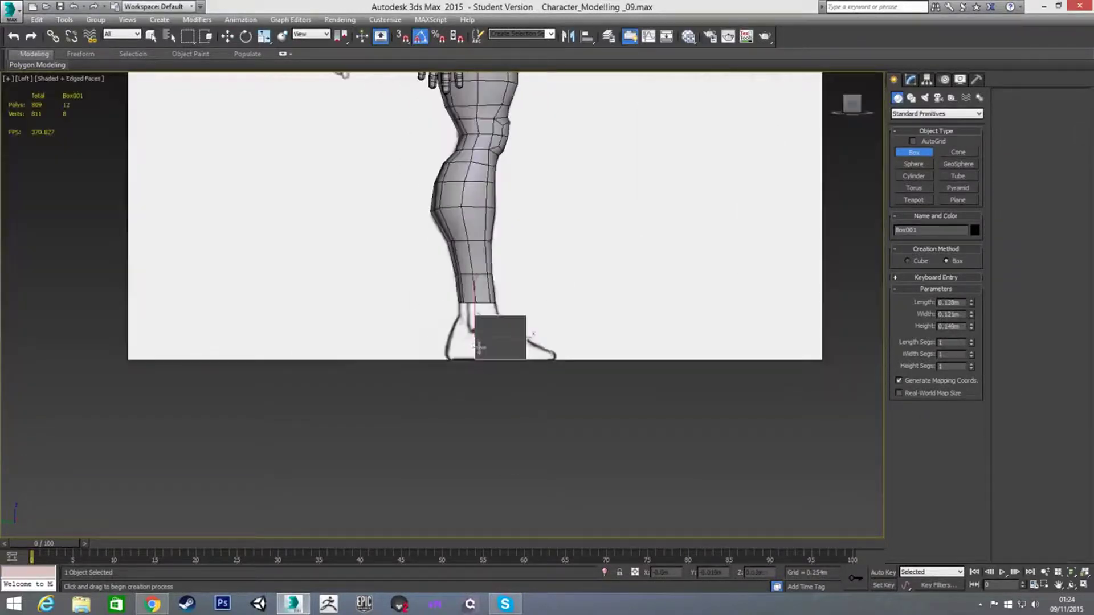
pyautogui.scroll(2, 480, 349)
pyautogui.press('w')
pyautogui.moveTo(463, 331)
pyautogui.mouseDown()
pyautogui.moveTo(437, 332)
pyautogui.moveTo(457, 335)
pyautogui.mouseUp()
pyautogui.press('f')
pyautogui.scroll(2, 434, 373)
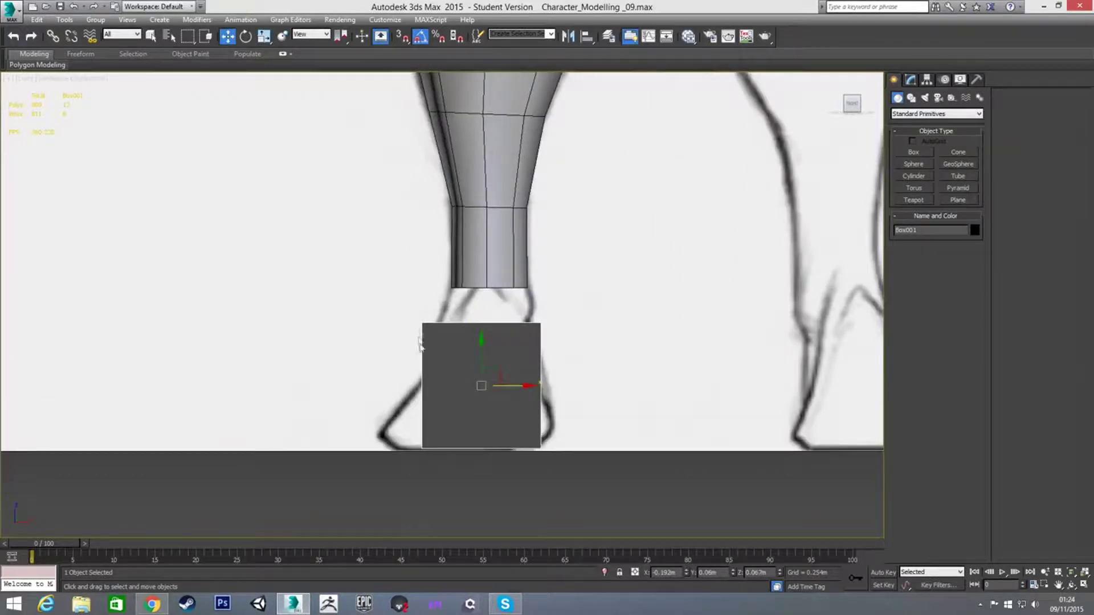
pyautogui.moveTo(510, 385); pyautogui.dragTo(511, 385)
pyautogui.scroll(-4, 490, 319)
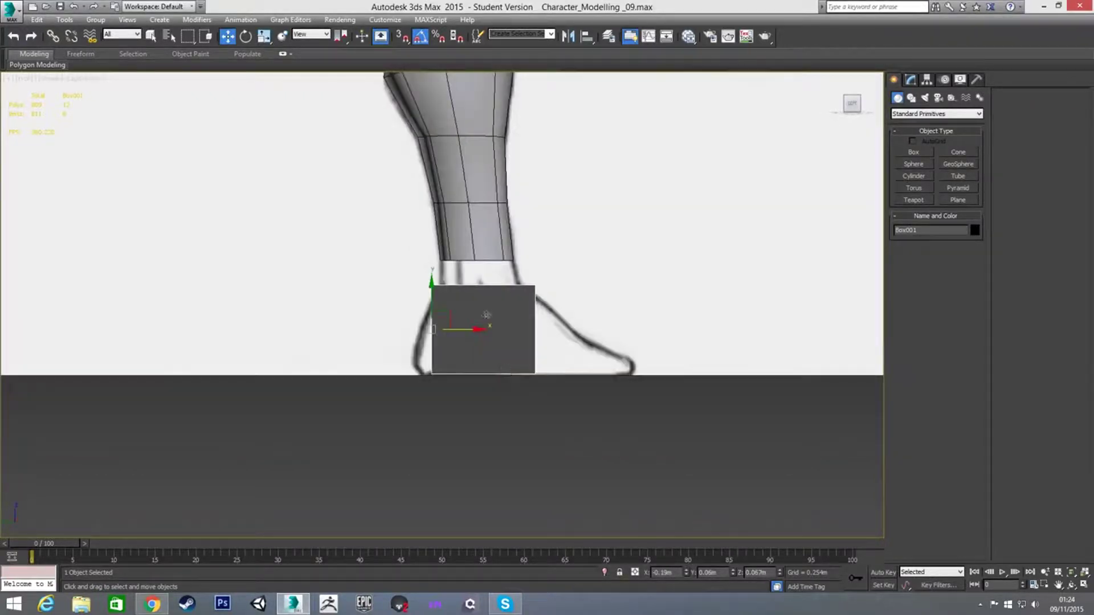
# Convert the box to an Editable Poly, enable vertex editing and make it see-through against the reference sketch
pyautogui.scroll(3, 500, 344)
pyautogui.rightClick(493, 347)
pyautogui.moveTo(533, 456)
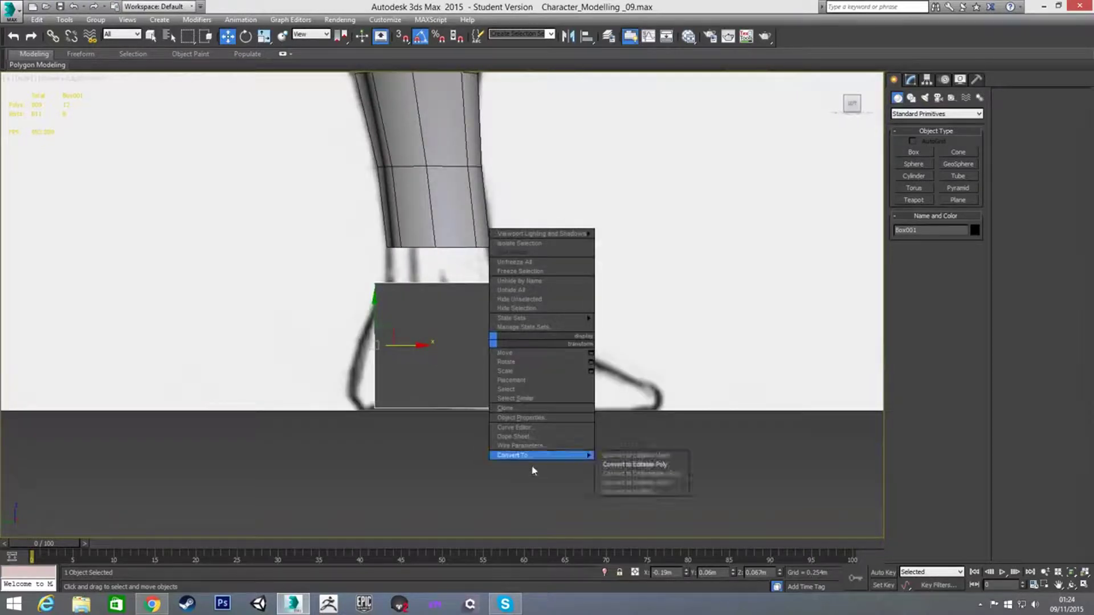
pyautogui.click(630, 465)
pyautogui.press('1')
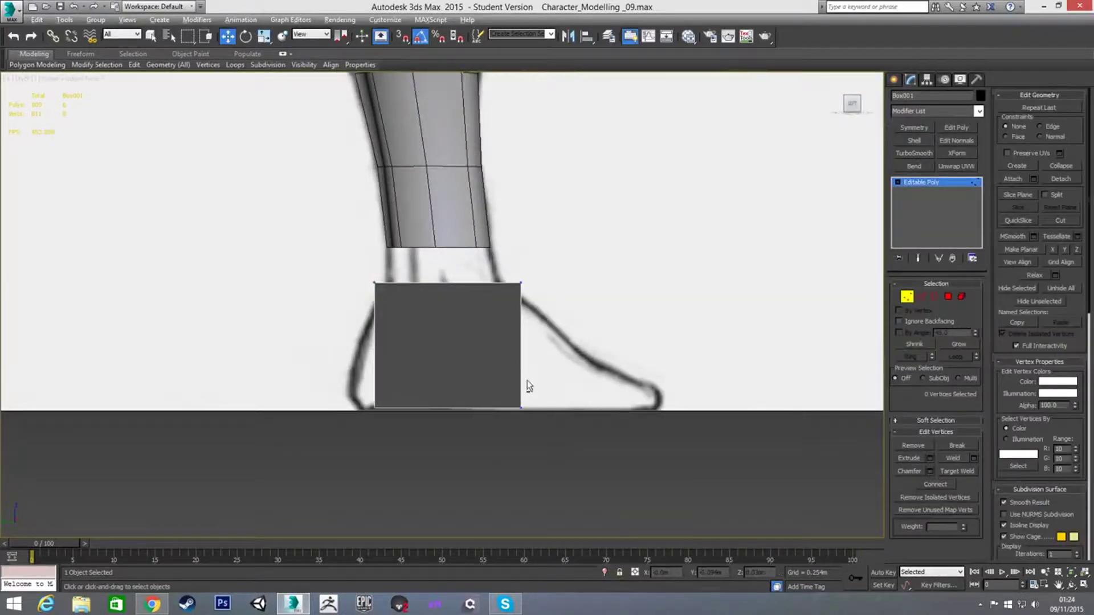
pyautogui.hotkey('alt', 'x')
# Move the box's front upper vertices down to the instep outline and its front lower vertices forward beneath them along the sole
pyautogui.moveTo(490, 277); pyautogui.dragTo(539, 318)
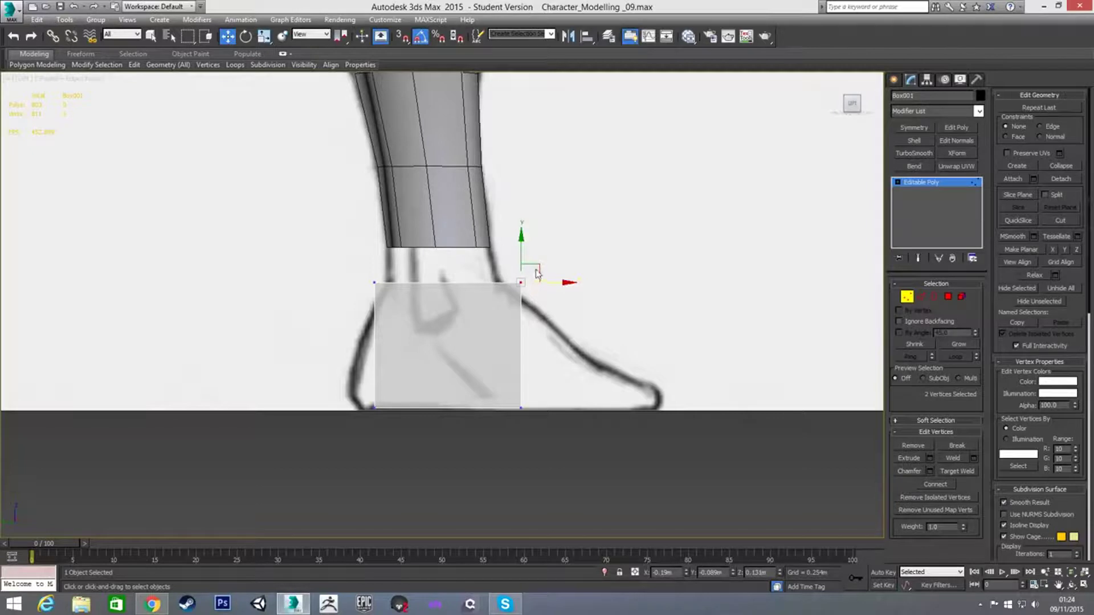
pyautogui.moveTo(537, 274); pyautogui.dragTo(601, 346)
pyautogui.click(520, 408)
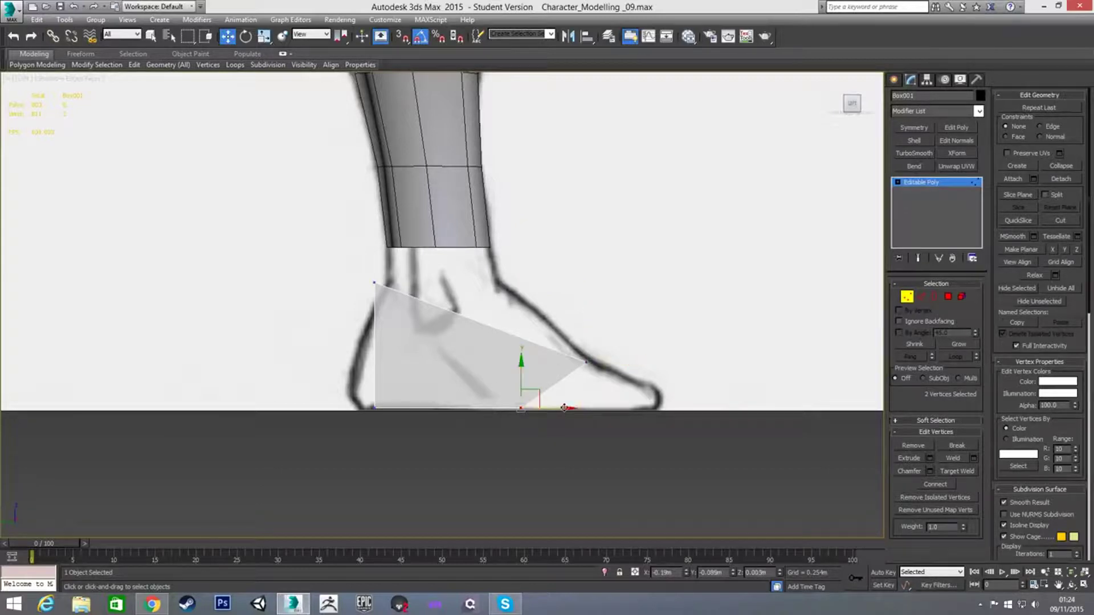
pyautogui.moveTo(555, 410); pyautogui.dragTo(619, 409)
# Move the rear upper vertices forward to the front of the ankle and the rear lower vertices forward along the sole
pyautogui.click(433, 331)
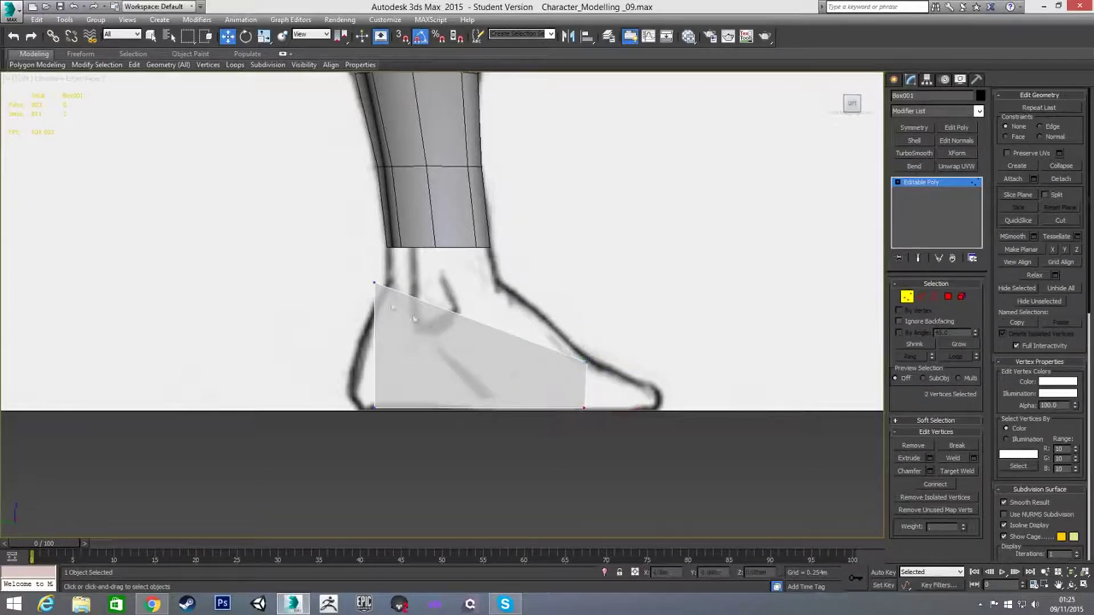
pyautogui.moveTo(384, 302); pyautogui.dragTo(527, 293)
pyautogui.moveTo(364, 387); pyautogui.dragTo(480, 406)
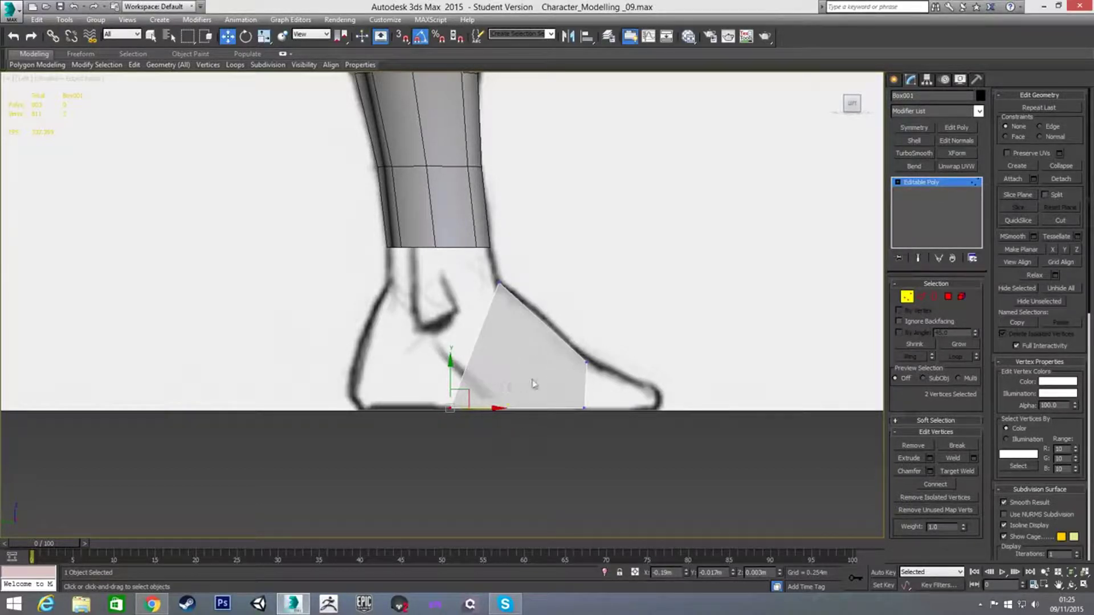
pyautogui.click(548, 286)
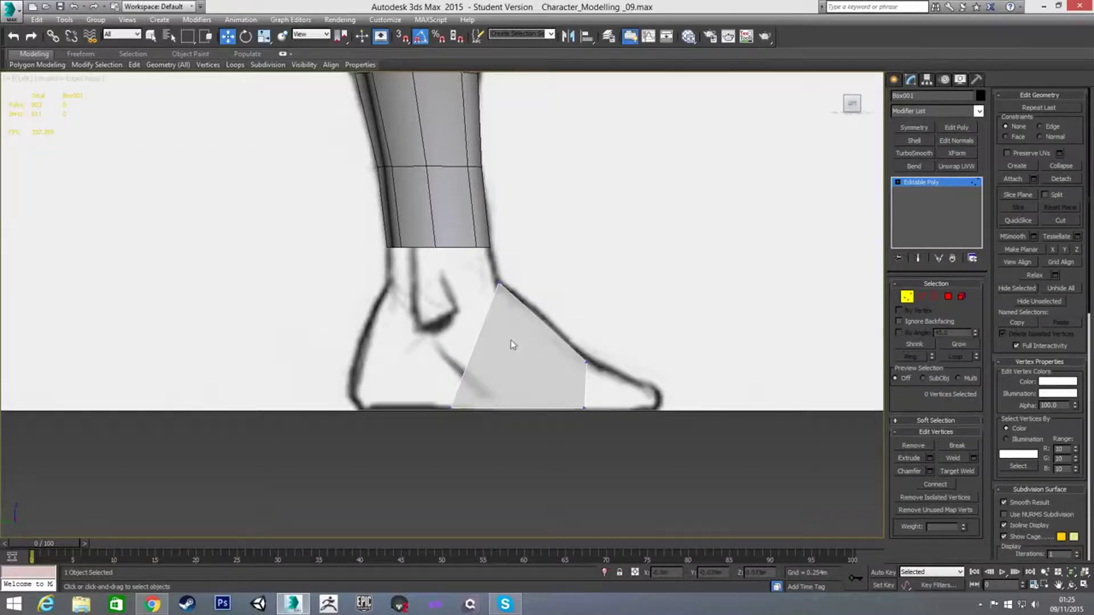
# Connect the widthwise edges with one segment to add a lengthwise loop down the middle of the foot block
pyautogui.press('f')
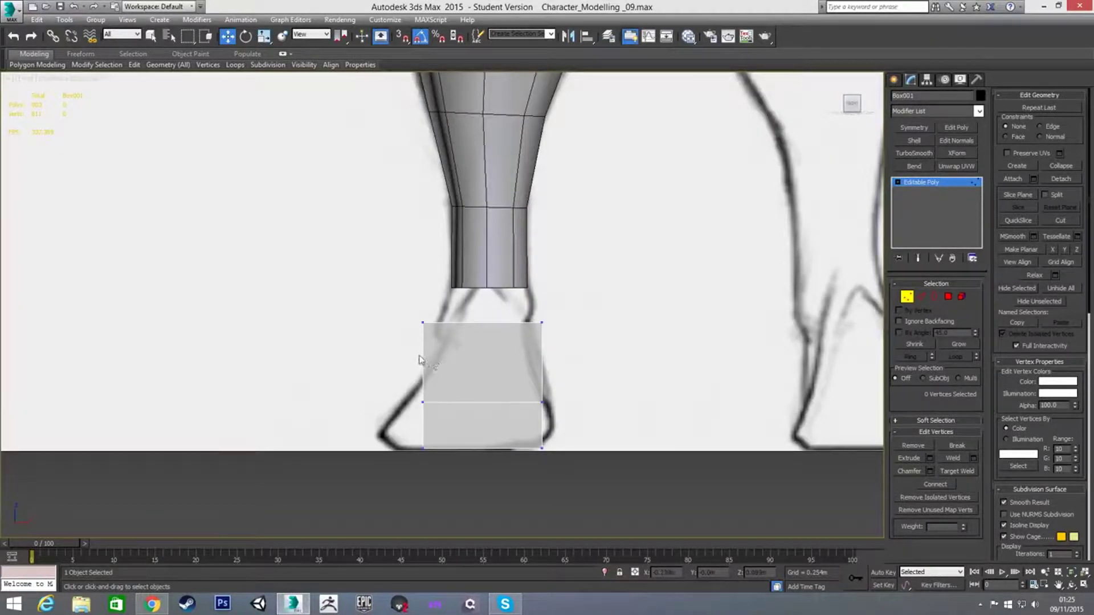
pyautogui.press('2')
pyautogui.moveTo(481, 312); pyautogui.dragTo(482, 470)
pyautogui.hotkey('ctrl', 'shift', 'e')
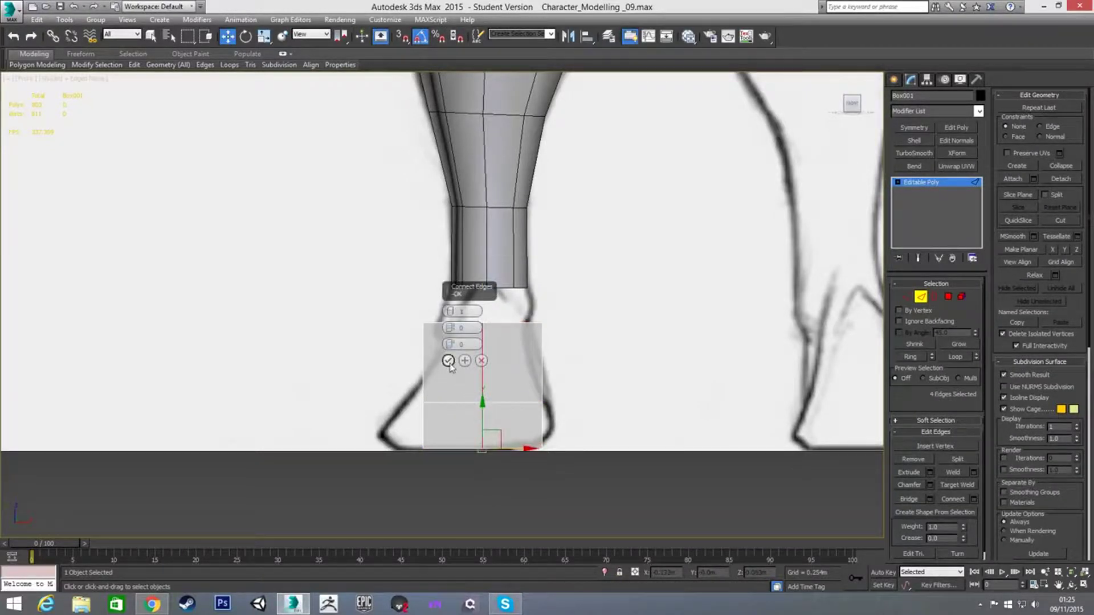
pyautogui.click(591, 367)
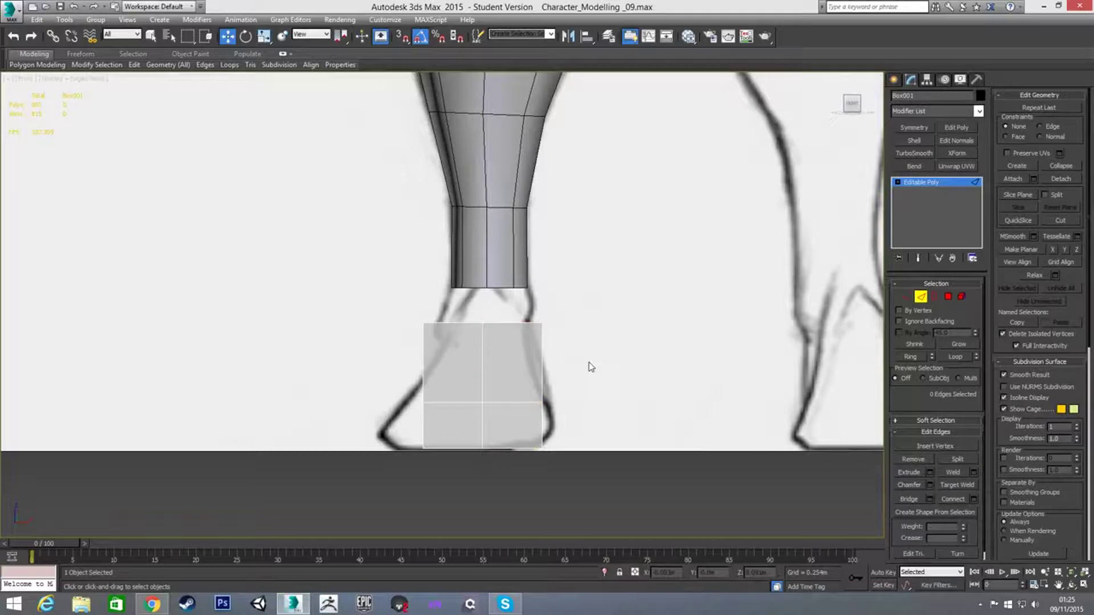
# Connect the upright edges with a loop at mid-height, and the lengthwise edges with a cross loop halfway along the foot block
pyautogui.press('l')
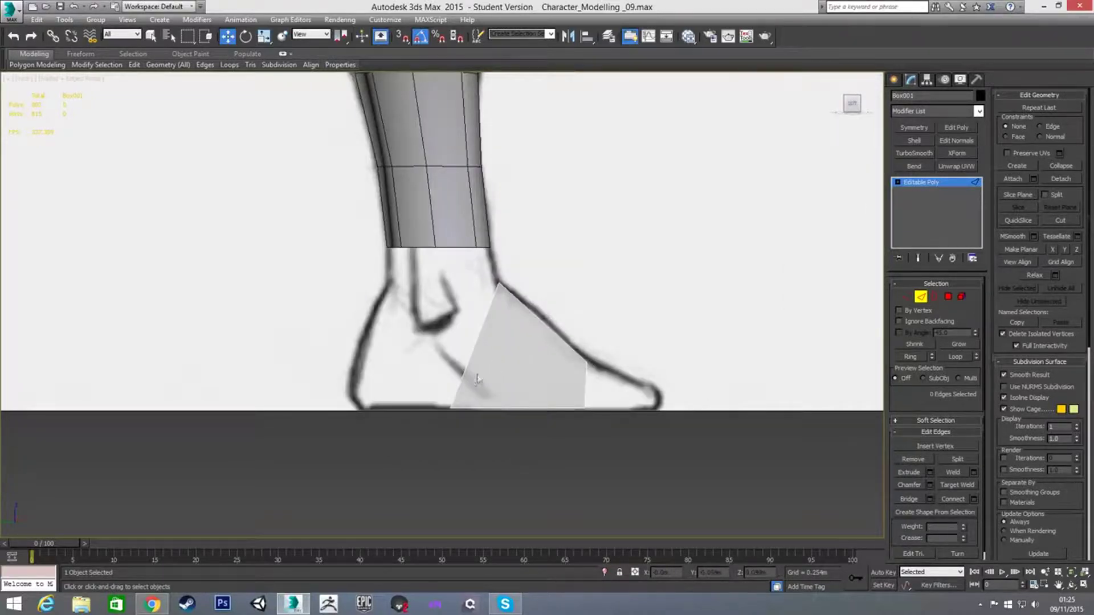
pyautogui.moveTo(450, 373); pyautogui.dragTo(600, 389)
pyautogui.hotkey('ctrl', 'shift', 'e')
pyautogui.click(614, 333)
pyautogui.moveTo(514, 346)
pyautogui.keyDown('alt'); pyautogui.mouseDown(button='middle')
pyautogui.moveTo(513, 360)
pyautogui.moveTo(547, 364)
pyautogui.moveTo(511, 354)
pyautogui.mouseUp(button='middle'); pyautogui.keyUp('alt')
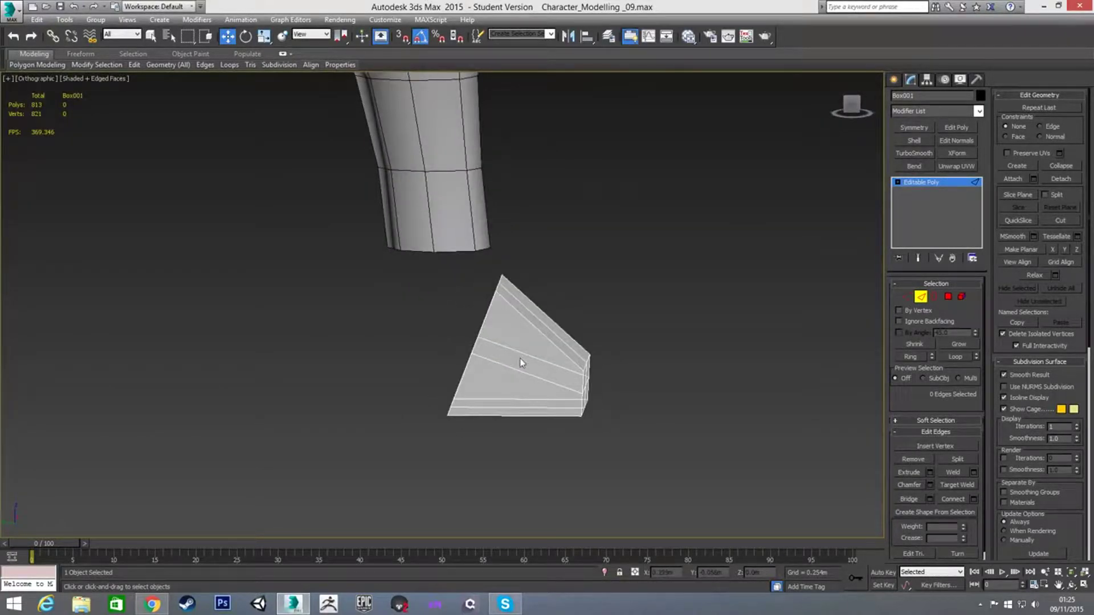
pyautogui.press('l')
pyautogui.moveTo(529, 306); pyautogui.dragTo(542, 458)
pyautogui.hotkey('ctrl', 'shift', 'e')
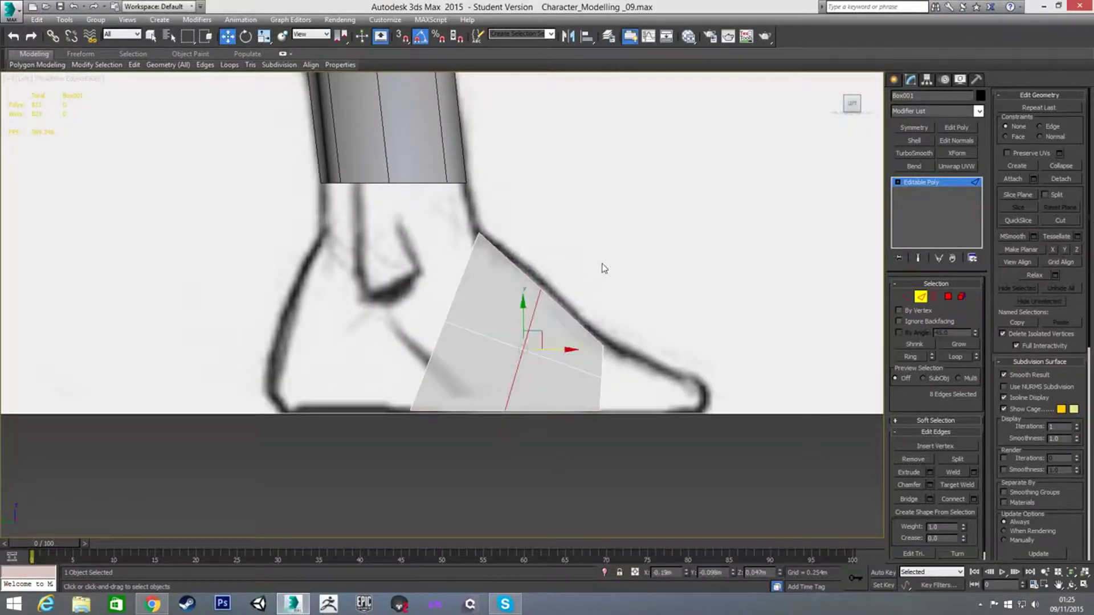
# Move the upper vertices of the new cross loop outward to meet the sketched instep outline
pyautogui.press('1')
pyautogui.click(543, 289)
pyautogui.moveTo(540, 264)
pyautogui.mouseDown()
pyautogui.moveTo(552, 299)
pyautogui.moveTo(565, 269)
pyautogui.mouseUp()
pyautogui.click(559, 273)
pyautogui.click(658, 265)
pyautogui.scroll(-2, 558, 260)
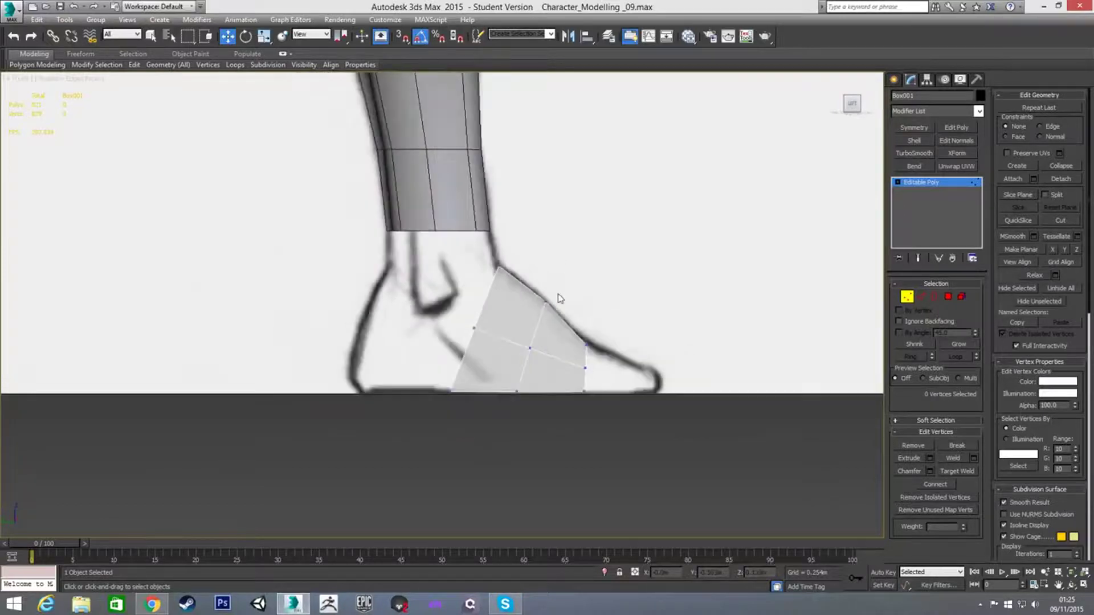
pyautogui.moveTo(453, 262); pyautogui.dragTo(612, 458)
pyautogui.keyDown('ctrl'); pyautogui.moveTo(466, 264); pyautogui.dragTo(546, 449); pyautogui.keyUp('ctrl')
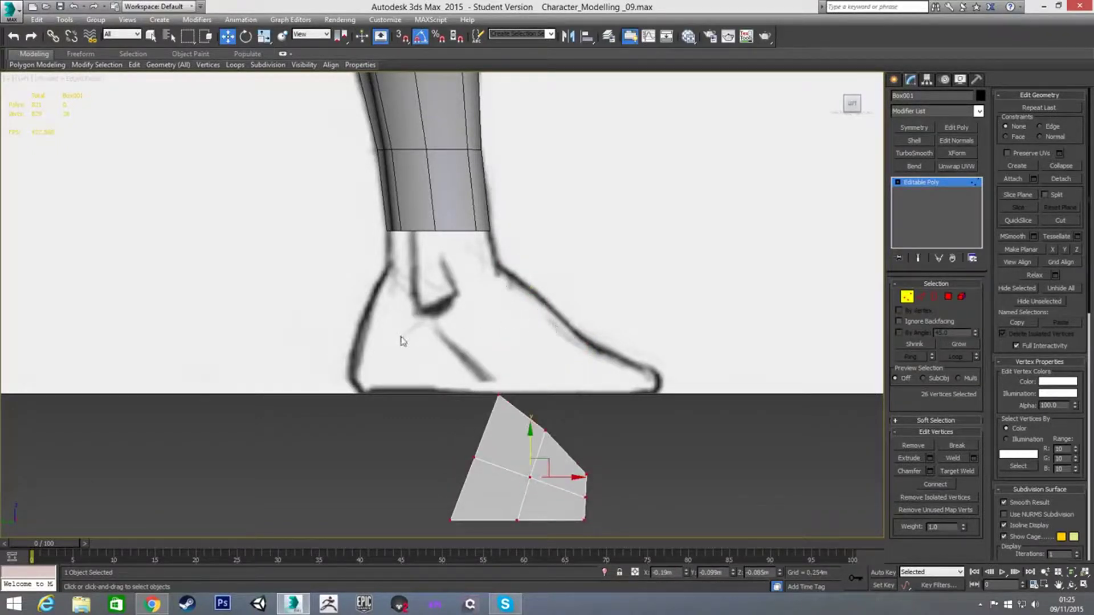
pyautogui.hotkey('ctrl', 'z')
pyautogui.click(636, 289)
# Extrude the four polygons at the front end of the foot block by 0.053 m to start the toes
pyautogui.scroll(2, 562, 372)
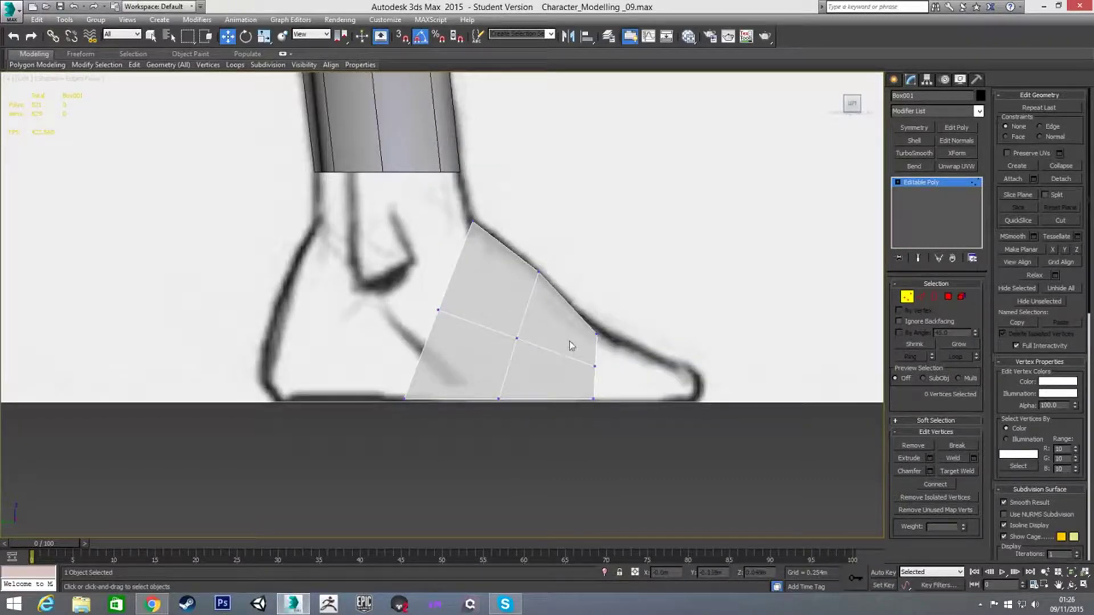
pyautogui.press('2')
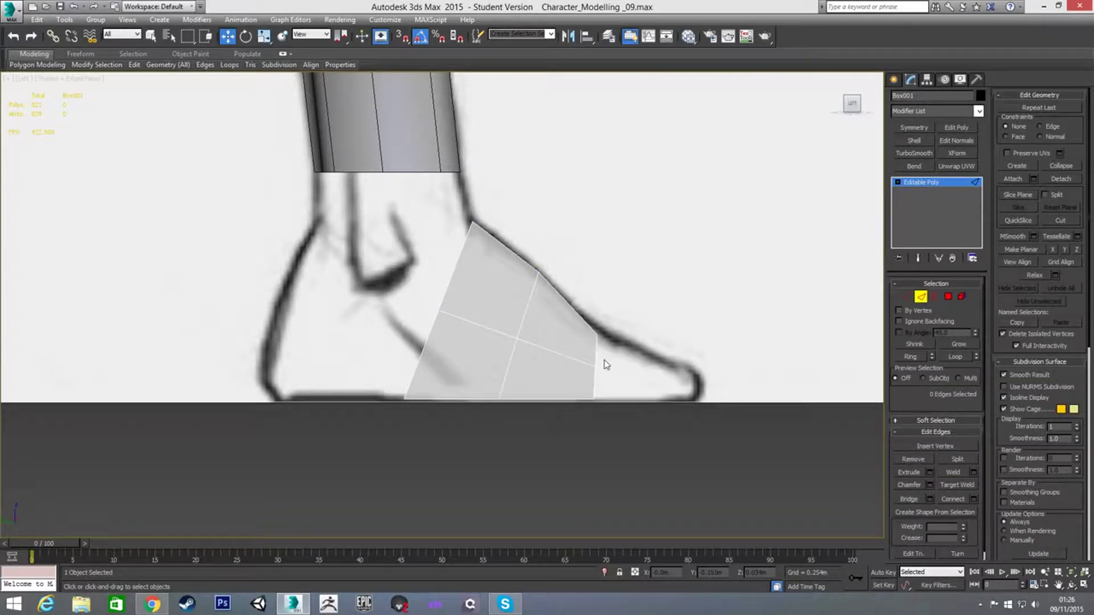
pyautogui.press('4')
pyautogui.keyDown('alt'); pyautogui.moveTo(606, 367); pyautogui.dragTo(520, 375, button='middle'); pyautogui.keyUp('alt')
pyautogui.click(515, 374)
pyautogui.keyDown('ctrl'); pyautogui.click(544, 371); pyautogui.keyUp('ctrl')
pyautogui.keyDown('ctrl'); pyautogui.click(518, 396); pyautogui.keyUp('ctrl')
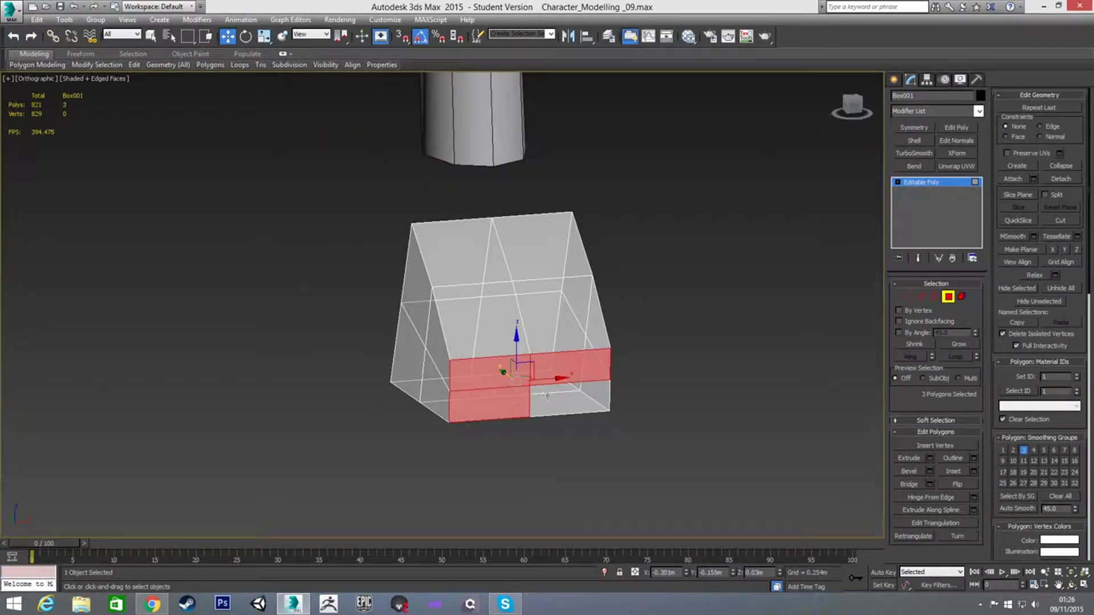
pyautogui.keyDown('ctrl'); pyautogui.click(547, 395); pyautogui.keyUp('ctrl')
pyautogui.keyDown('alt'); pyautogui.moveTo(625, 338); pyautogui.dragTo(677, 333, button='middle'); pyautogui.keyUp('alt')
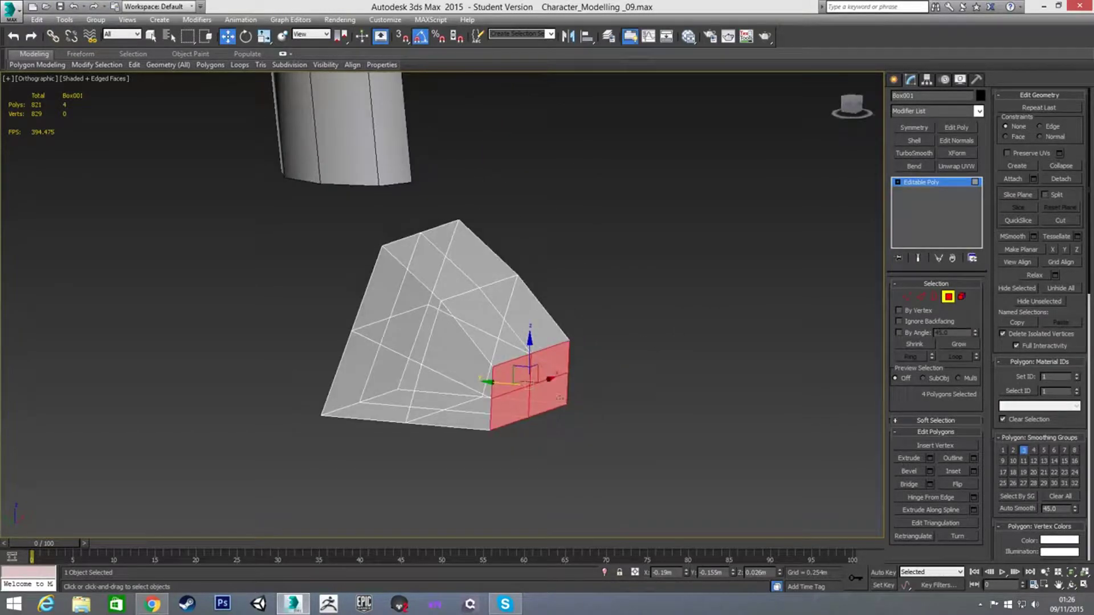
pyautogui.rightClick(582, 364)
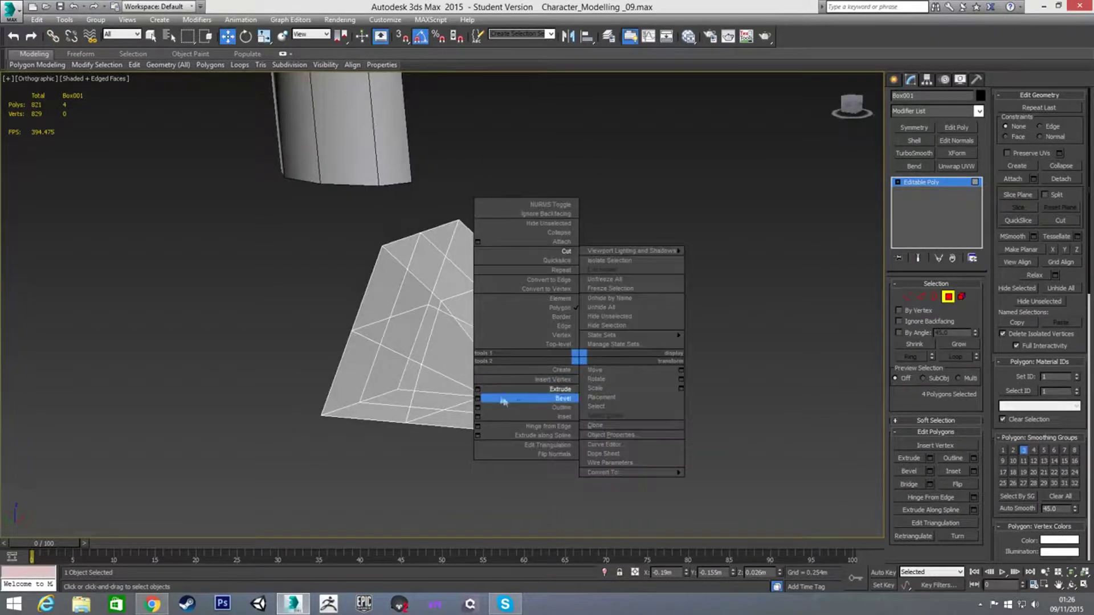
pyautogui.click(481, 389)
pyautogui.moveTo(449, 329); pyautogui.dragTo(448, 498)
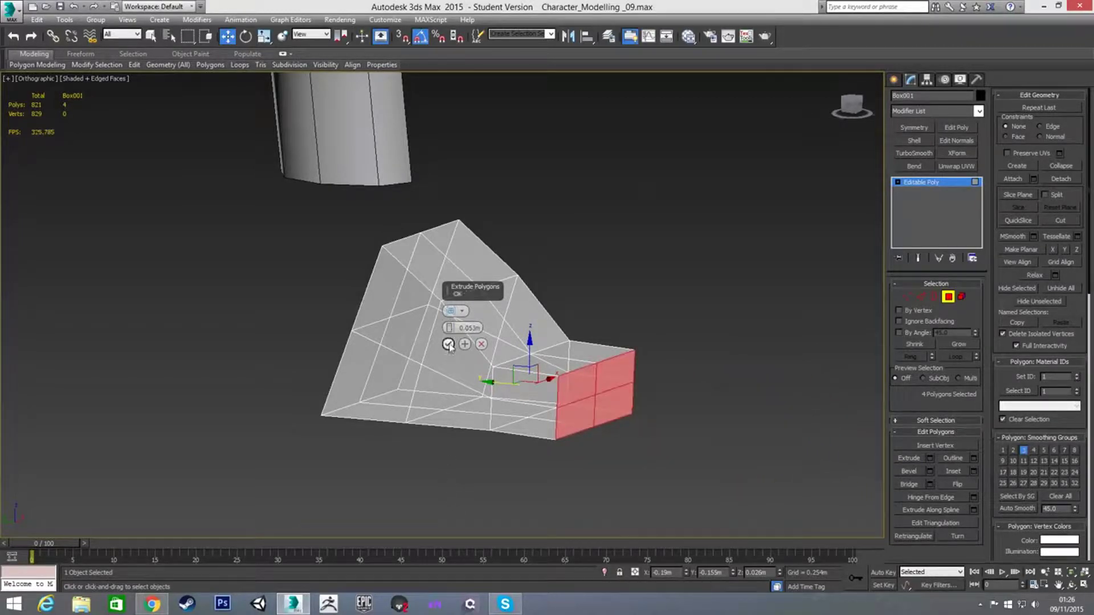
pyautogui.click(449, 344)
# Reshape the extruded end's vertices in the left view so it tapers to the sketched toe tip
pyautogui.press('l')
pyautogui.moveTo(552, 371); pyautogui.dragTo(536, 368, button='middle')
pyautogui.scroll(4, 590, 342)
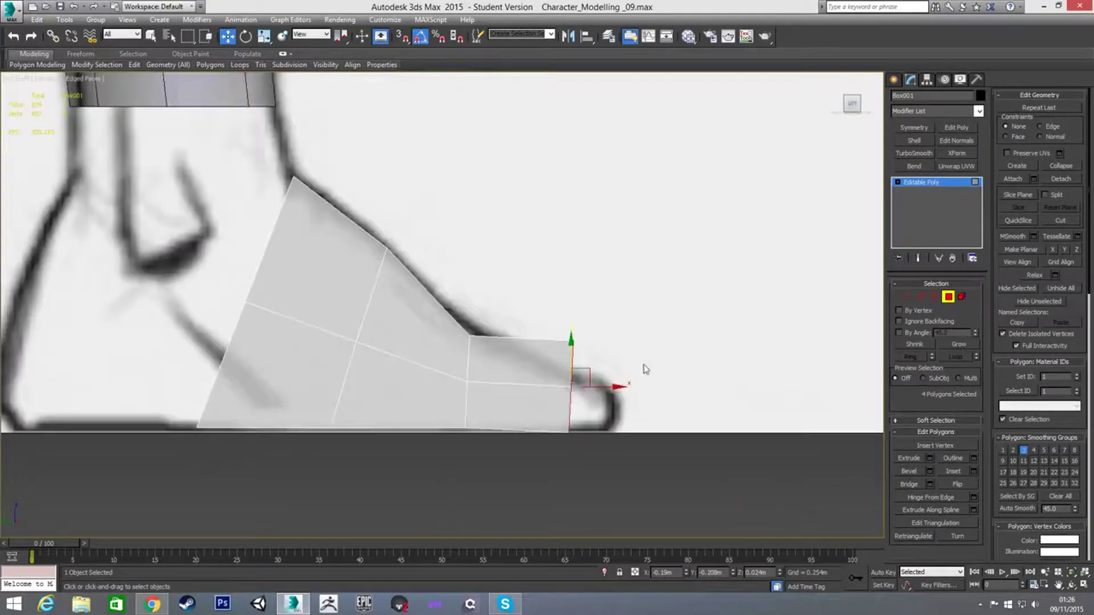
pyautogui.press('1')
pyautogui.moveTo(511, 341); pyautogui.dragTo(598, 379)
pyautogui.moveTo(522, 291); pyautogui.dragTo(607, 376)
pyautogui.moveTo(565, 320); pyautogui.dragTo(568, 324)
pyautogui.click(625, 302)
# Adjust the upper and middle vertices where the toes join the foot, shifting them forward and then slightly down
pyautogui.moveTo(411, 290); pyautogui.dragTo(435, 362)
pyautogui.moveTo(443, 308); pyautogui.dragTo(459, 304)
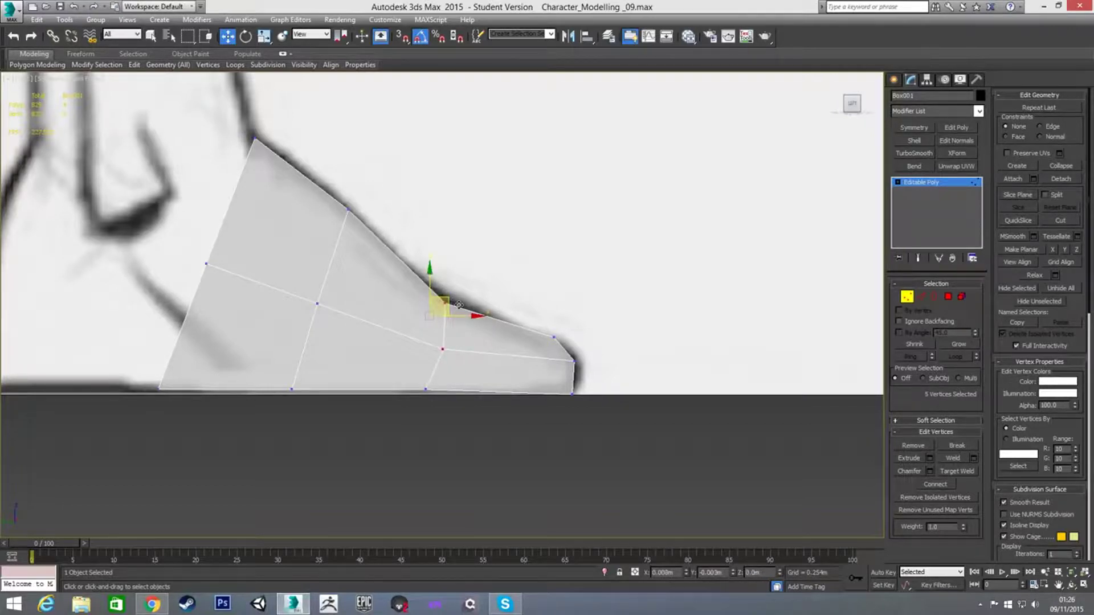
pyautogui.click(415, 337)
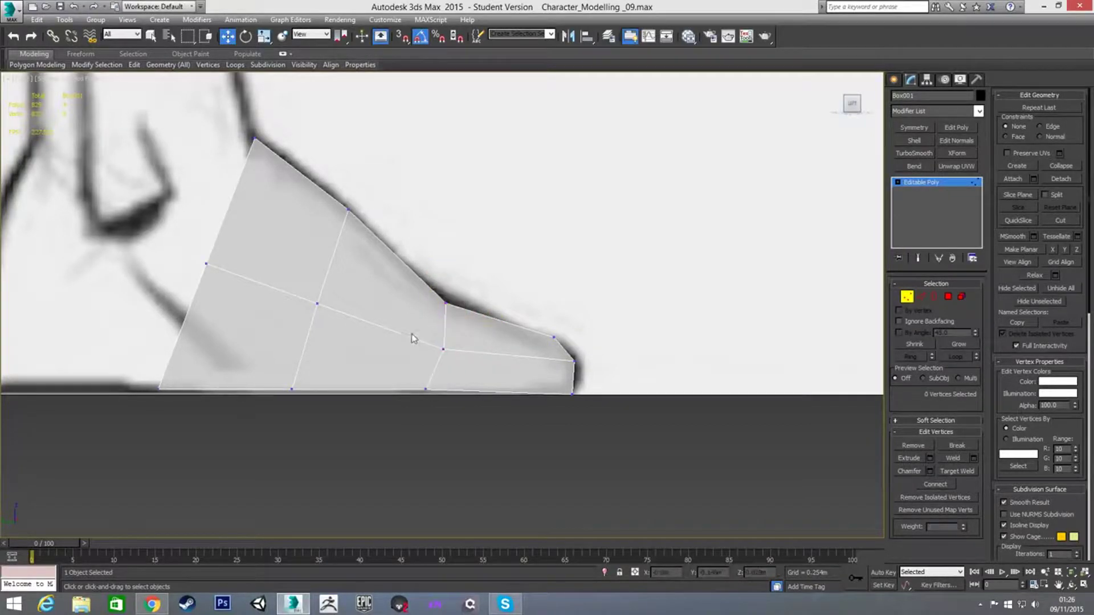
pyautogui.moveTo(398, 301); pyautogui.dragTo(479, 329, button='middle')
pyautogui.scroll(-3, 480, 330)
pyautogui.moveTo(525, 365); pyautogui.dragTo(524, 360)
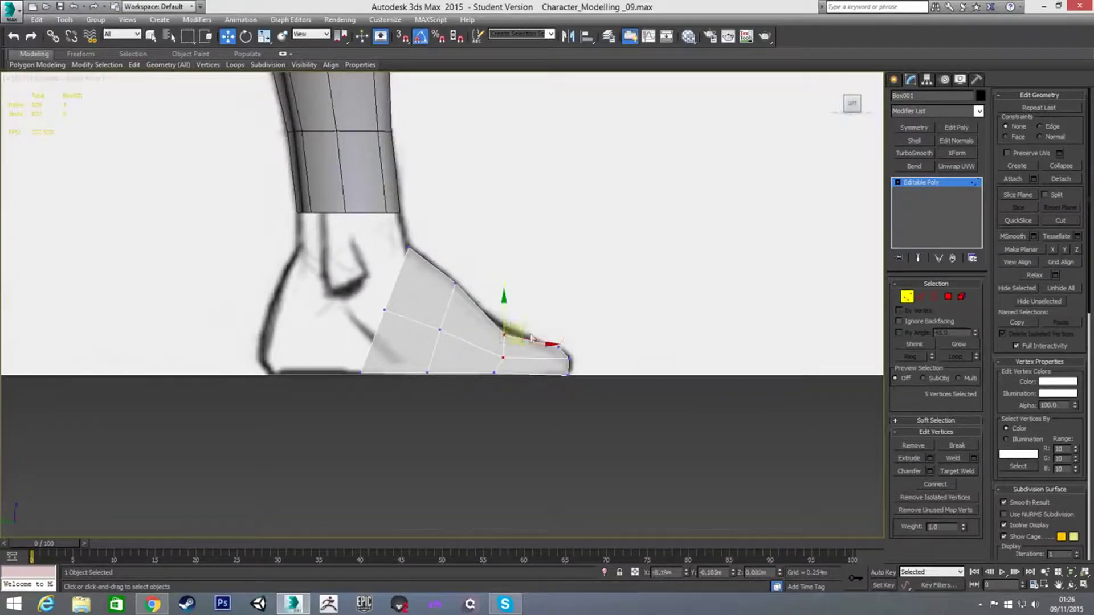
pyautogui.scroll(4, 552, 337)
pyautogui.click(560, 272)
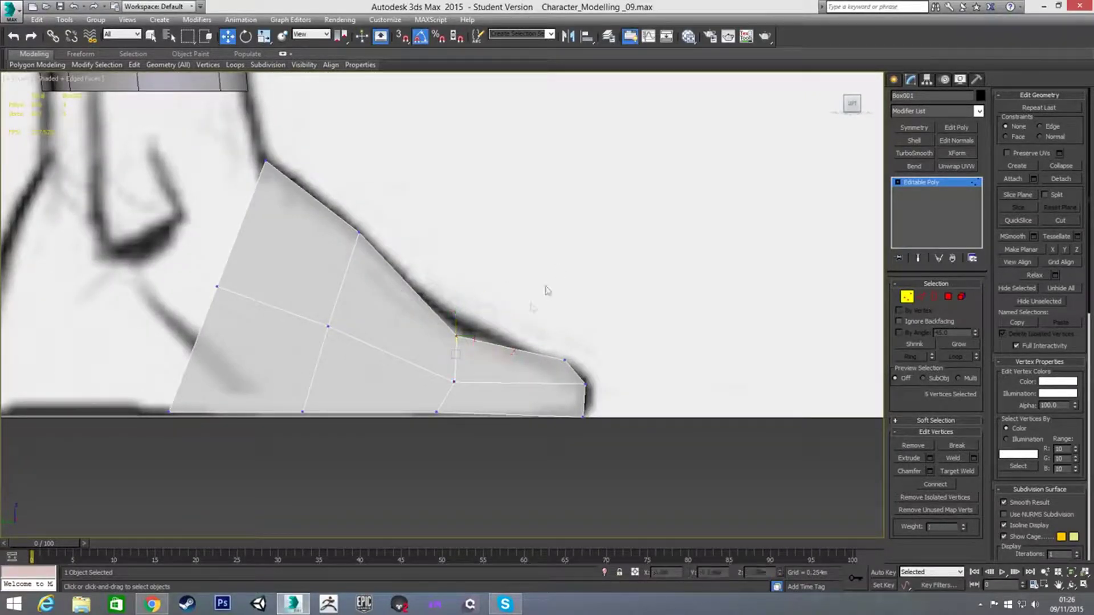
# Raise the top vertices at the toe tip slightly toward the sketched outline
pyautogui.moveTo(552, 358); pyautogui.dragTo(572, 371)
pyautogui.moveTo(566, 332); pyautogui.dragTo(565, 326)
pyautogui.click(648, 326)
pyautogui.scroll(-2, 455, 313)
pyautogui.moveTo(455, 312); pyautogui.dragTo(572, 354, button='middle')
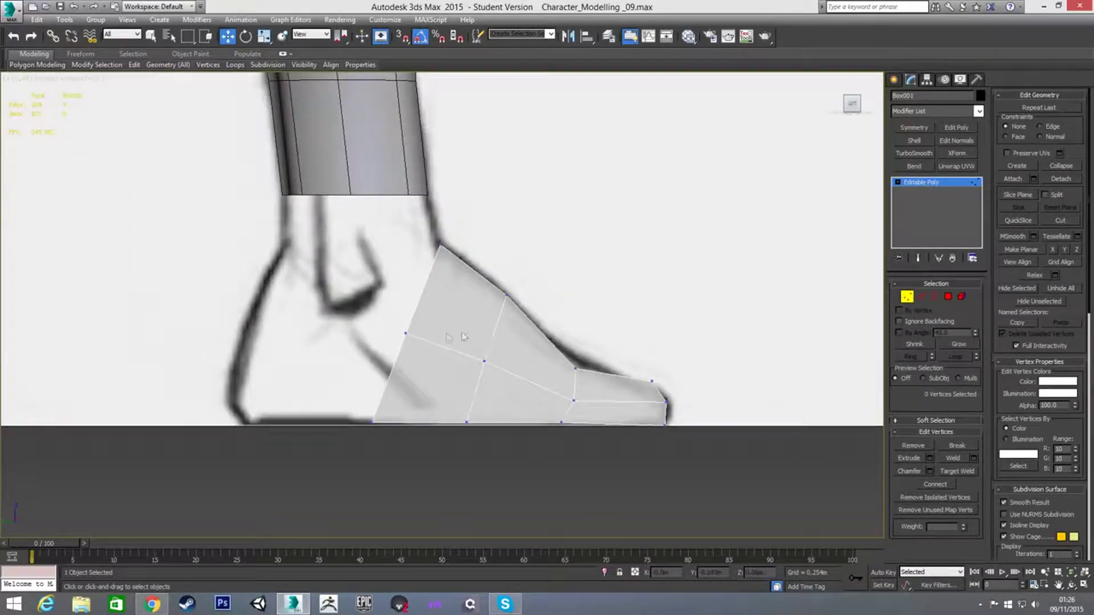
# Extrude the four polygons at the back end of the foot block by 0.053 m to start the heel
pyautogui.press('4')
pyautogui.keyDown('alt'); pyautogui.moveTo(429, 337); pyautogui.dragTo(482, 343, button='middle'); pyautogui.keyUp('alt')
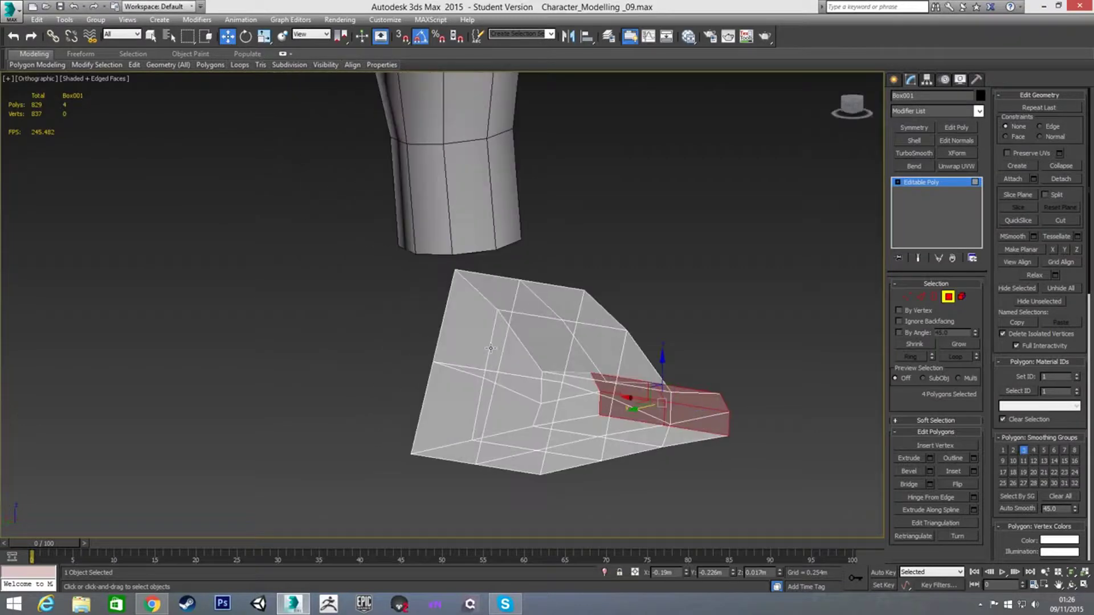
pyautogui.click(482, 343)
pyautogui.keyDown('ctrl'); pyautogui.click(508, 344); pyautogui.keyUp('ctrl')
pyautogui.keyDown('ctrl'); pyautogui.click(467, 399); pyautogui.keyUp('ctrl')
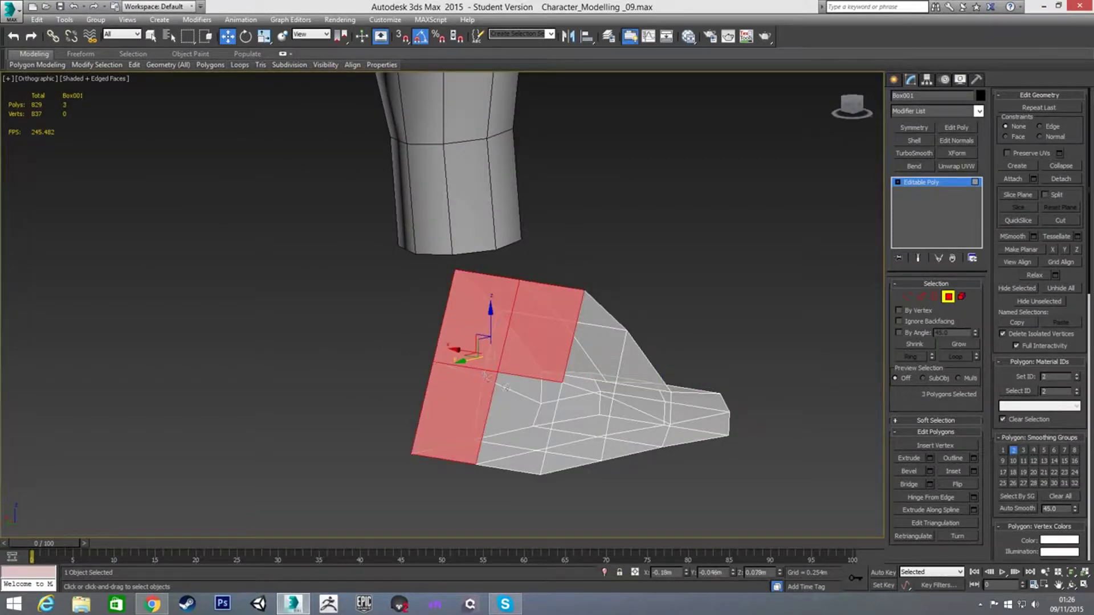
pyautogui.keyDown('ctrl'); pyautogui.click(508, 389); pyautogui.keyUp('ctrl')
pyautogui.press('l')
pyautogui.scroll(2, 429, 371)
pyautogui.moveTo(430, 364); pyautogui.dragTo(437, 386, button='middle')
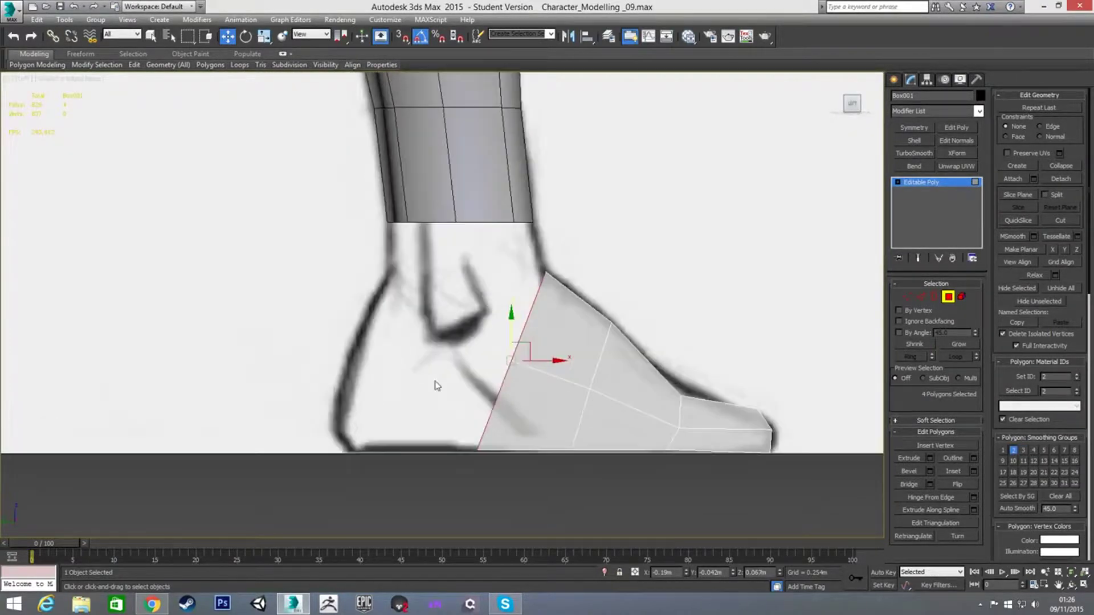
pyautogui.rightClick(427, 367)
pyautogui.click(325, 400)
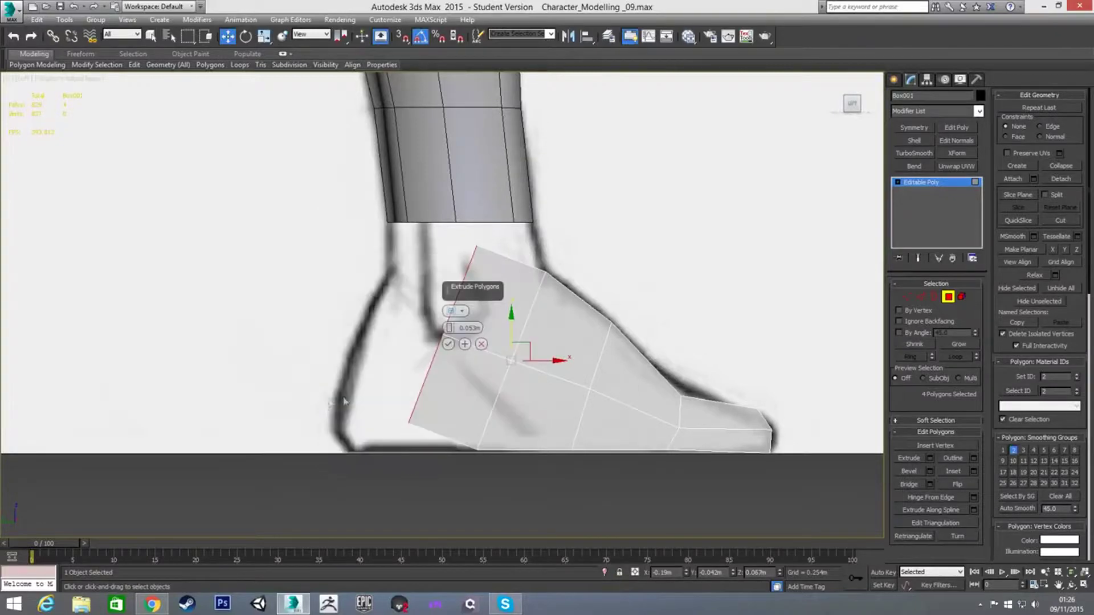
pyautogui.click(448, 345)
# Reshape the extruded back end's vertices in the left view to follow the sketched heel and rear ankle outline
pyautogui.scroll(-2, 446, 350)
pyautogui.press('1')
pyautogui.moveTo(439, 356); pyautogui.dragTo(434, 388)
pyautogui.scroll(2, 482, 371)
pyautogui.moveTo(526, 315); pyautogui.dragTo(432, 275)
pyautogui.moveTo(507, 193); pyautogui.dragTo(465, 209)
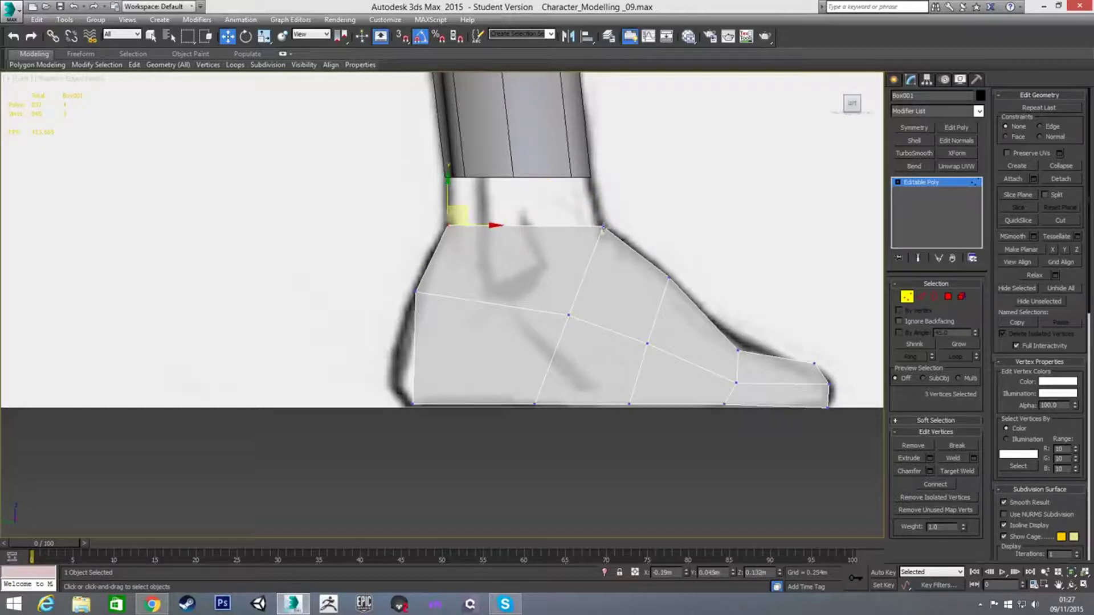
pyautogui.click(376, 275)
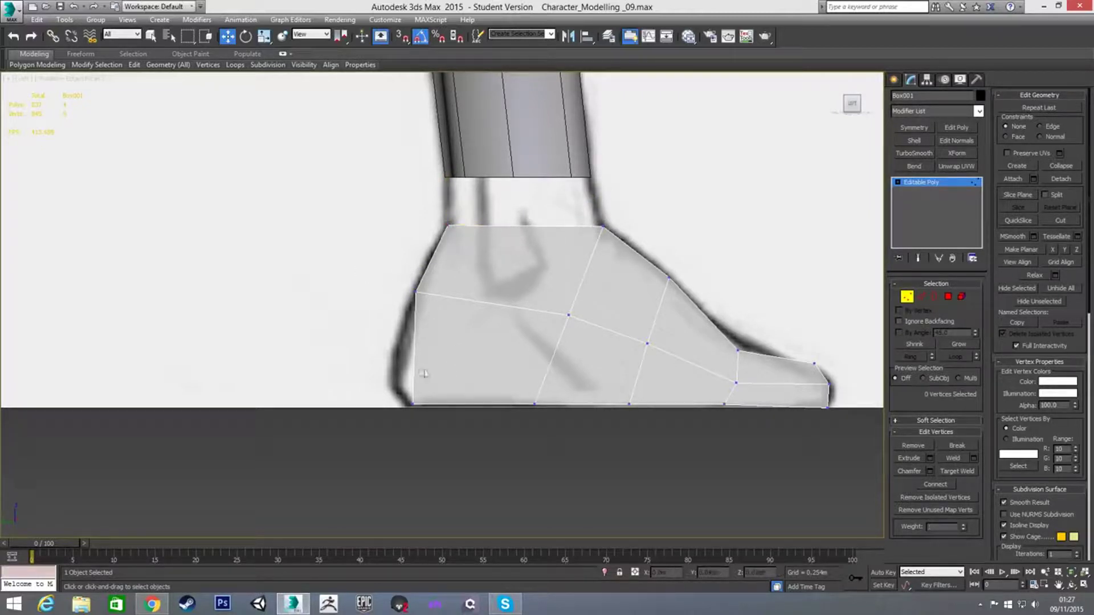
# Raise the middle row of vertices along the toes and mid-foot and nudge the top toe-tip vertices forward
pyautogui.moveTo(728, 371); pyautogui.dragTo(836, 397)
pyautogui.moveTo(792, 355); pyautogui.dragTo(851, 363)
pyautogui.click(789, 334)
pyautogui.moveTo(627, 329); pyautogui.dragTo(667, 322)
pyautogui.click(648, 344)
pyautogui.click(568, 315)
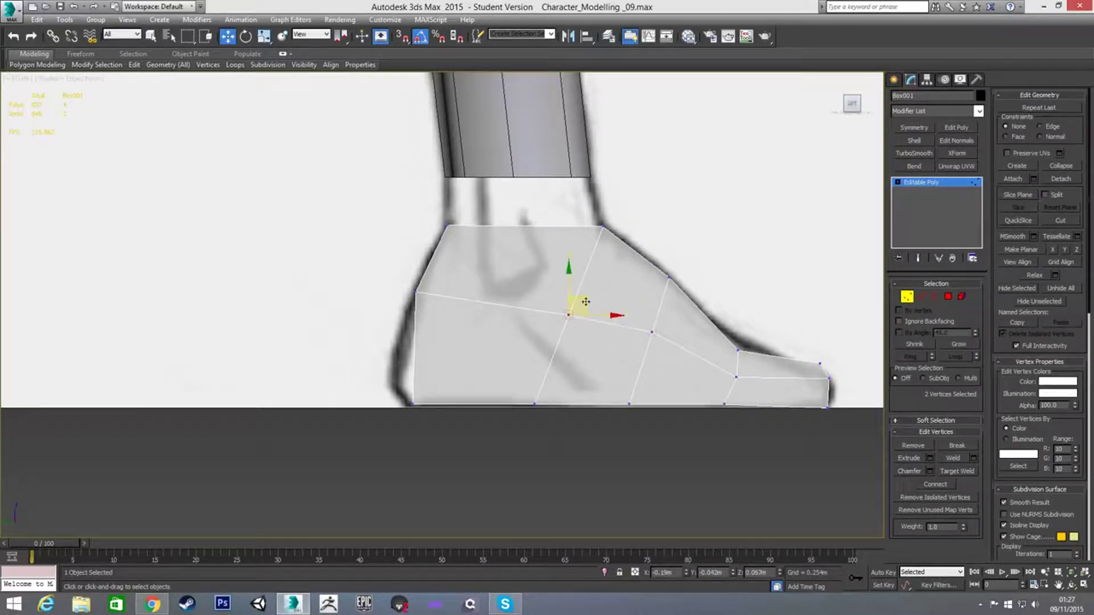
pyautogui.moveTo(586, 301); pyautogui.dragTo(597, 289)
# Connect the ring of lower vertical edges around the foot to add a horizontal edge loop above the sole
pyautogui.press('2')
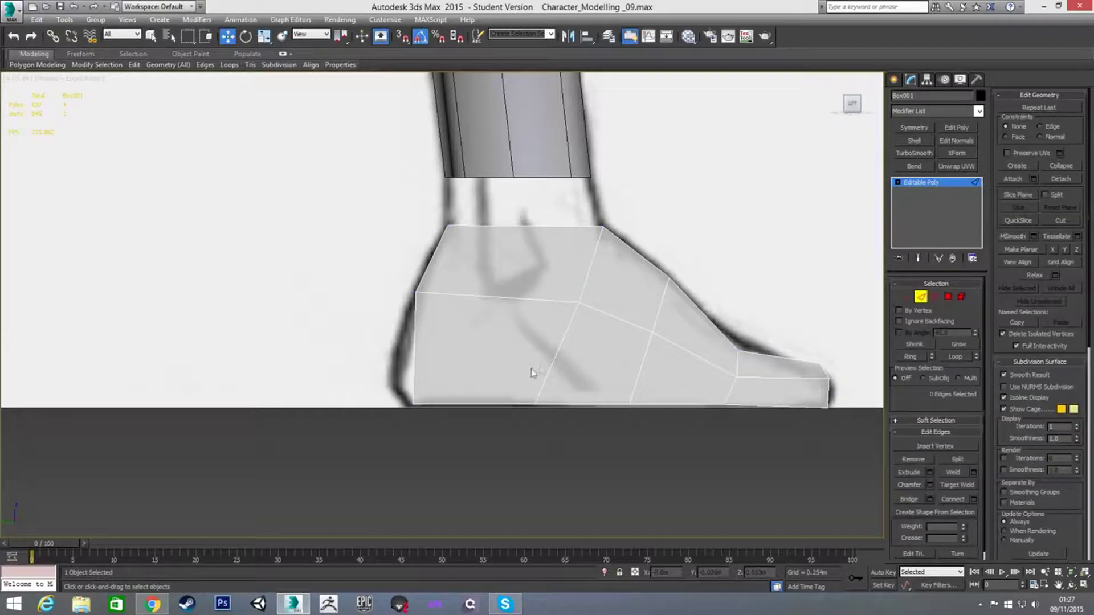
pyautogui.moveTo(573, 394); pyautogui.dragTo(836, 396)
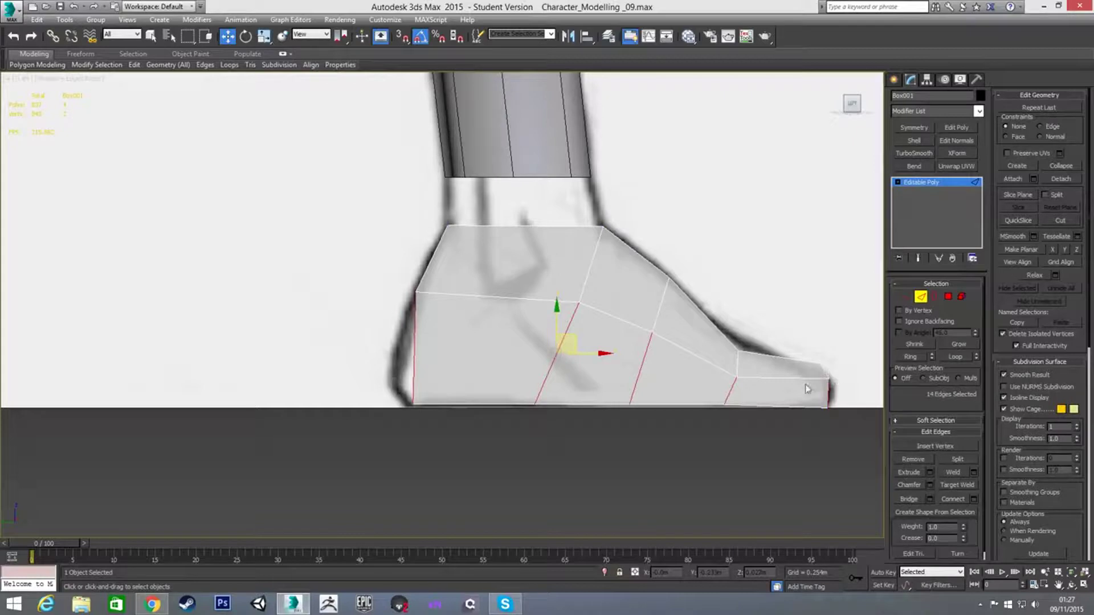
pyautogui.click(403, 372)
pyautogui.click(411, 359)
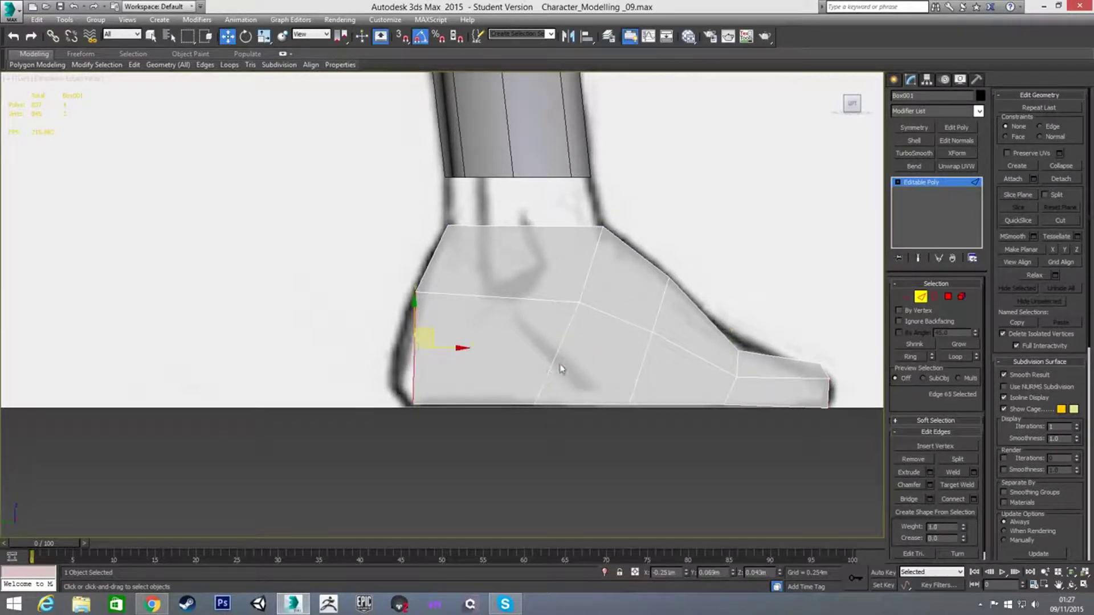
pyautogui.keyDown('shift'); pyautogui.click(555, 361); pyautogui.keyUp('shift')
pyautogui.hotkey('ctrl', 'shift', 'e')
# Pull the new loop's back vertices out to the sketched heel and lower its remaining vertices toward the sole
pyautogui.press('1')
pyautogui.moveTo(374, 328); pyautogui.dragTo(414, 351)
pyautogui.click(360, 342)
pyautogui.moveTo(530, 338); pyautogui.dragTo(546, 368)
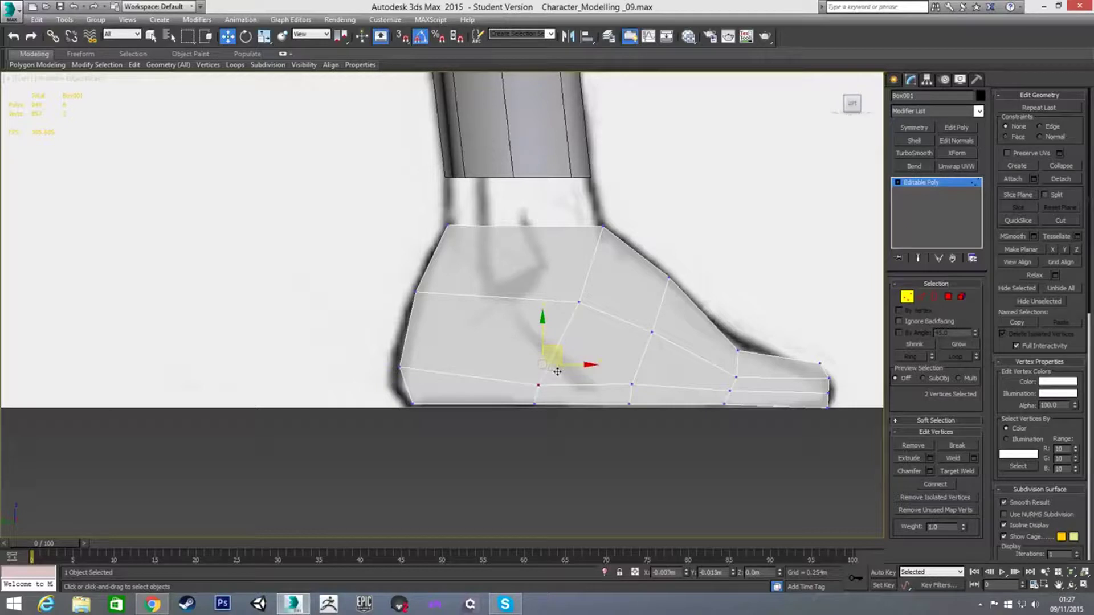
pyautogui.moveTo(630, 371); pyautogui.dragTo(655, 400)
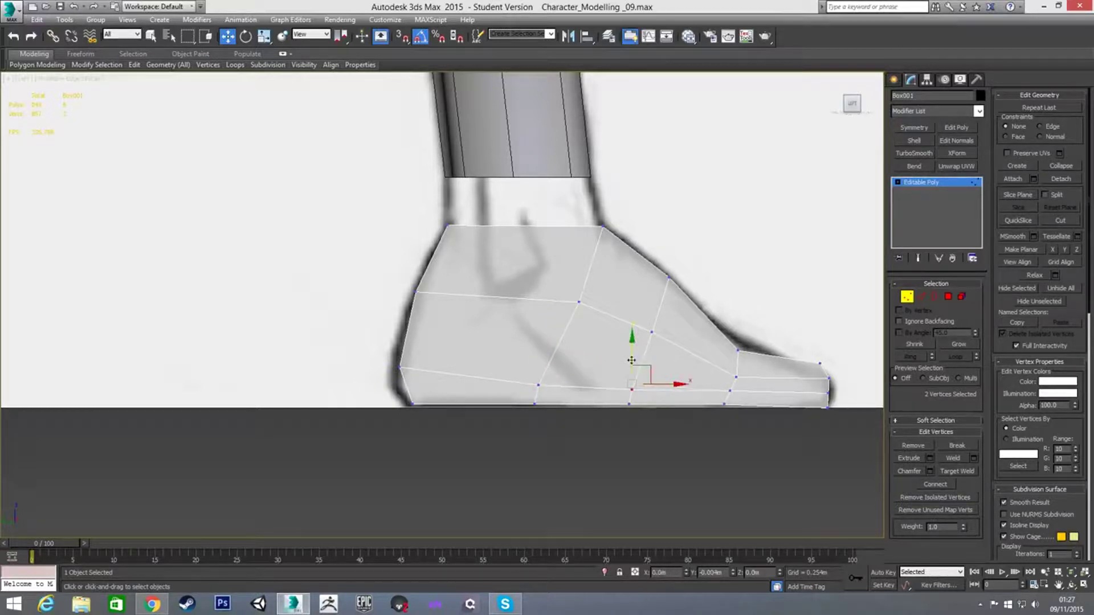
pyautogui.moveTo(719, 382); pyautogui.dragTo(743, 403)
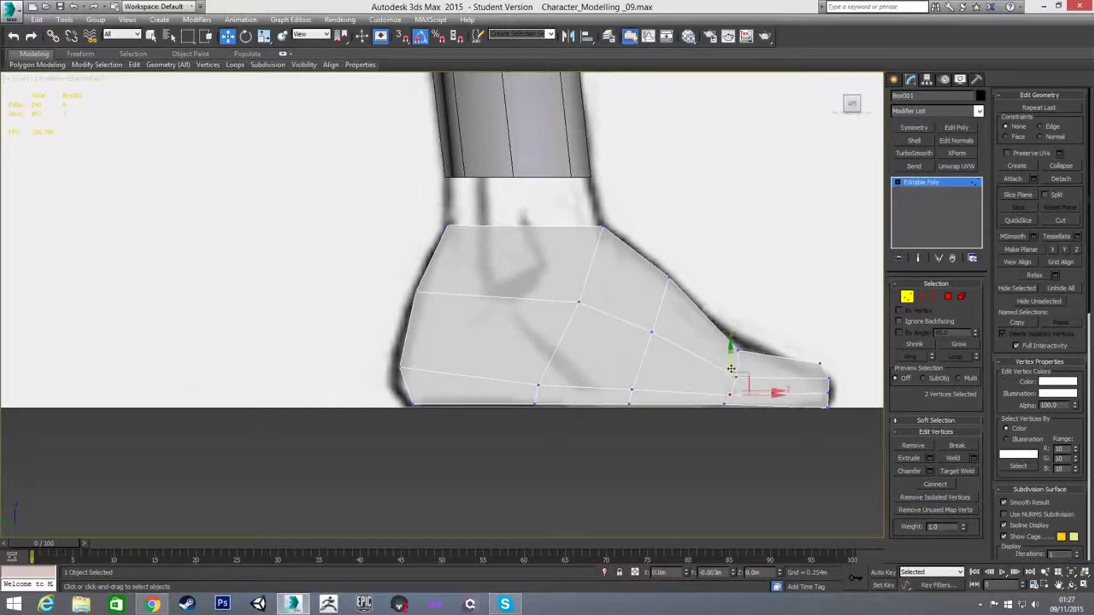
# Adjust the front vertices at the toe tip, shifting the middle ones forward and lowering the top ones to the sketched outline
pyautogui.moveTo(810, 389); pyautogui.dragTo(847, 392)
pyautogui.moveTo(842, 376); pyautogui.dragTo(740, 377, button='middle')
pyautogui.scroll(2, 740, 376)
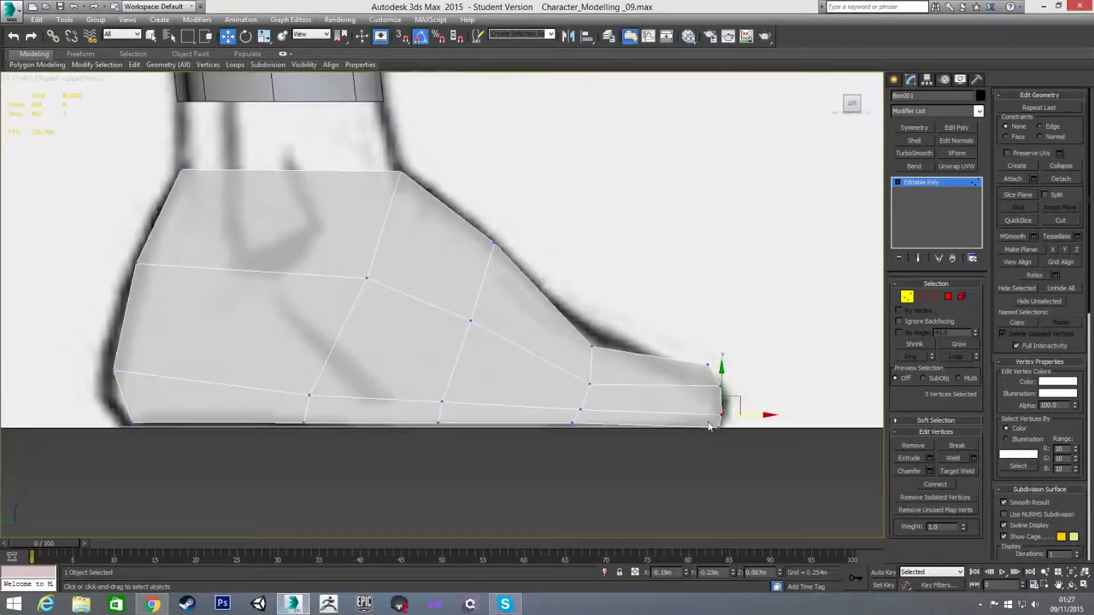
pyautogui.moveTo(714, 382); pyautogui.dragTo(732, 413)
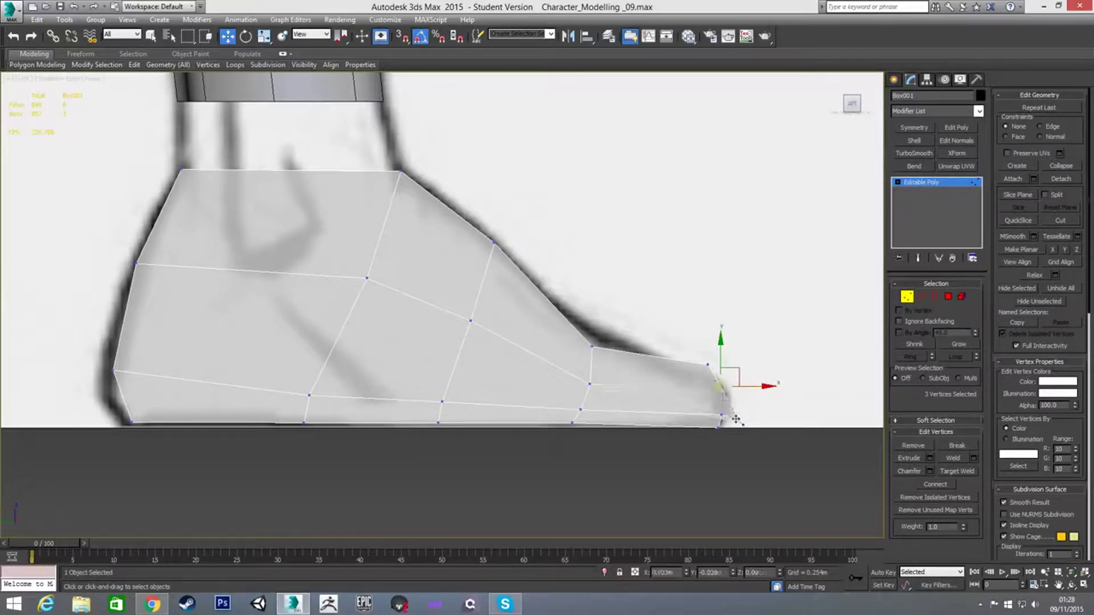
pyautogui.moveTo(756, 376); pyautogui.dragTo(717, 423)
pyautogui.moveTo(745, 376); pyautogui.dragTo(714, 431)
pyautogui.moveTo(756, 402); pyautogui.dragTo(758, 402)
pyautogui.click(746, 407)
pyautogui.moveTo(688, 348); pyautogui.dragTo(713, 374)
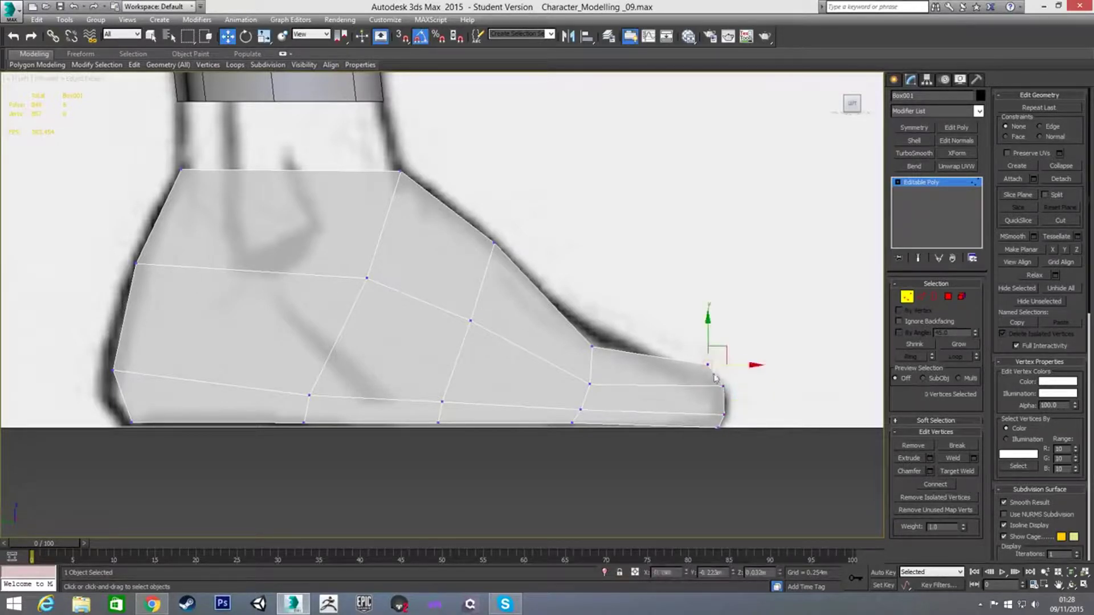
pyautogui.moveTo(710, 337); pyautogui.dragTo(709, 341)
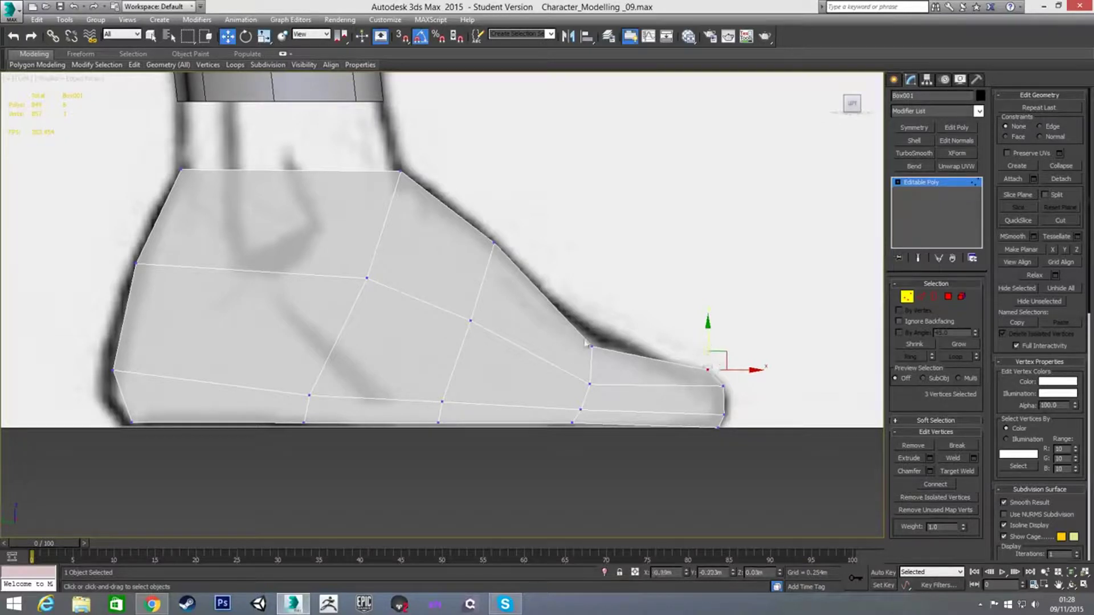
# Shift the column of vertices where the toes join the foot slightly forward
pyautogui.moveTo(604, 385); pyautogui.dragTo(611, 438)
pyautogui.moveTo(611, 390); pyautogui.dragTo(622, 392)
pyautogui.click(627, 345)
pyautogui.scroll(-3, 598, 349)
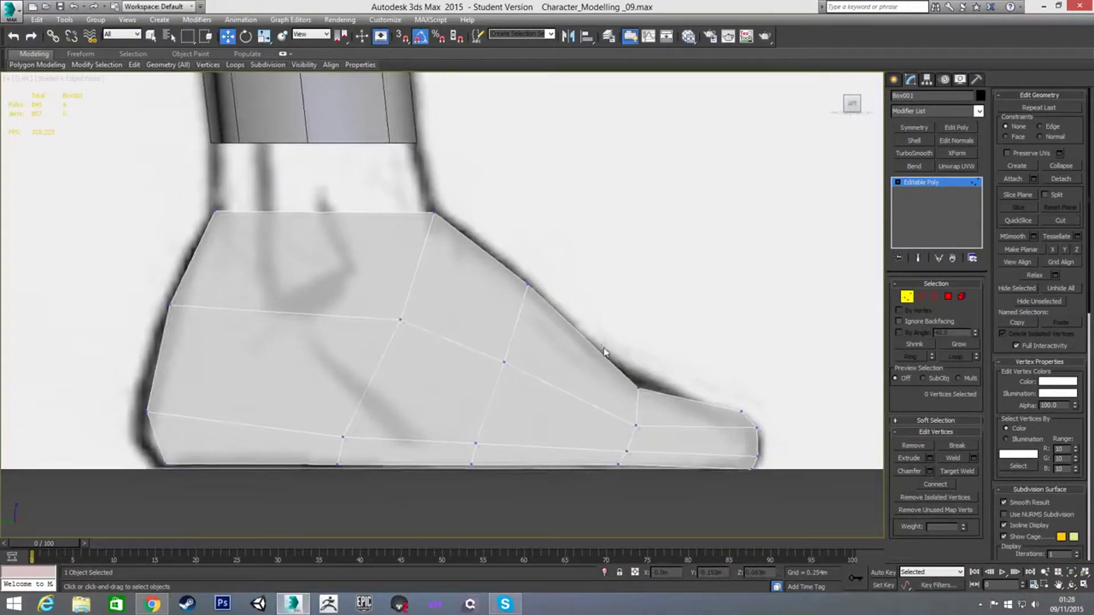
# Move the upper edges on the outer side of the instep and toes inward in the front view
pyautogui.press('f')
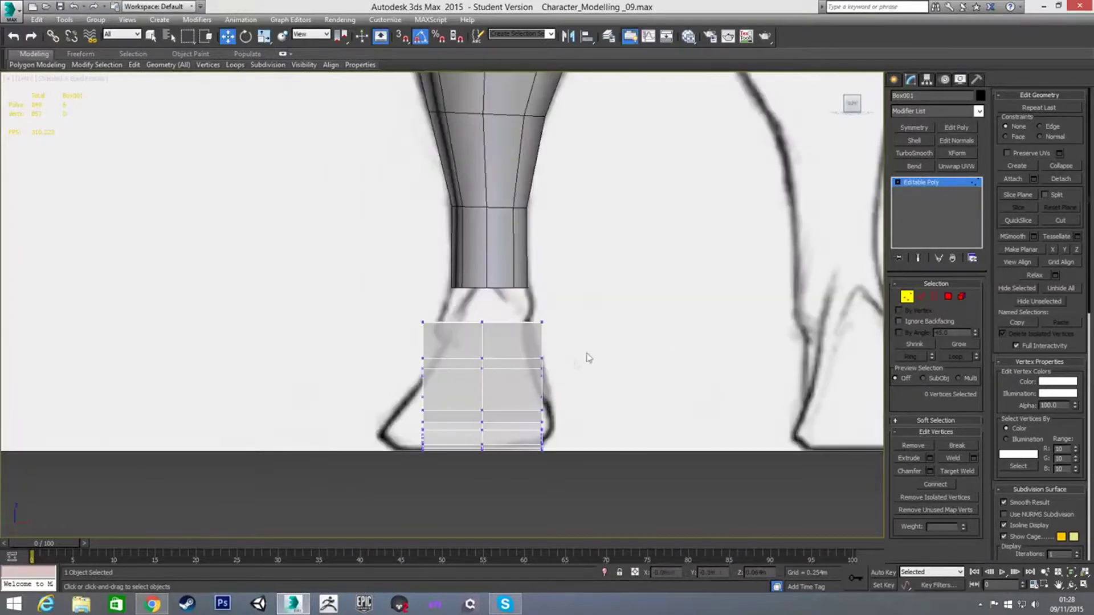
pyautogui.scroll(4, 565, 353)
pyautogui.keyDown('alt'); pyautogui.moveTo(443, 339); pyautogui.dragTo(476, 361, button='middle'); pyautogui.keyUp('alt')
pyautogui.press('2')
pyautogui.doubleClick(435, 333)
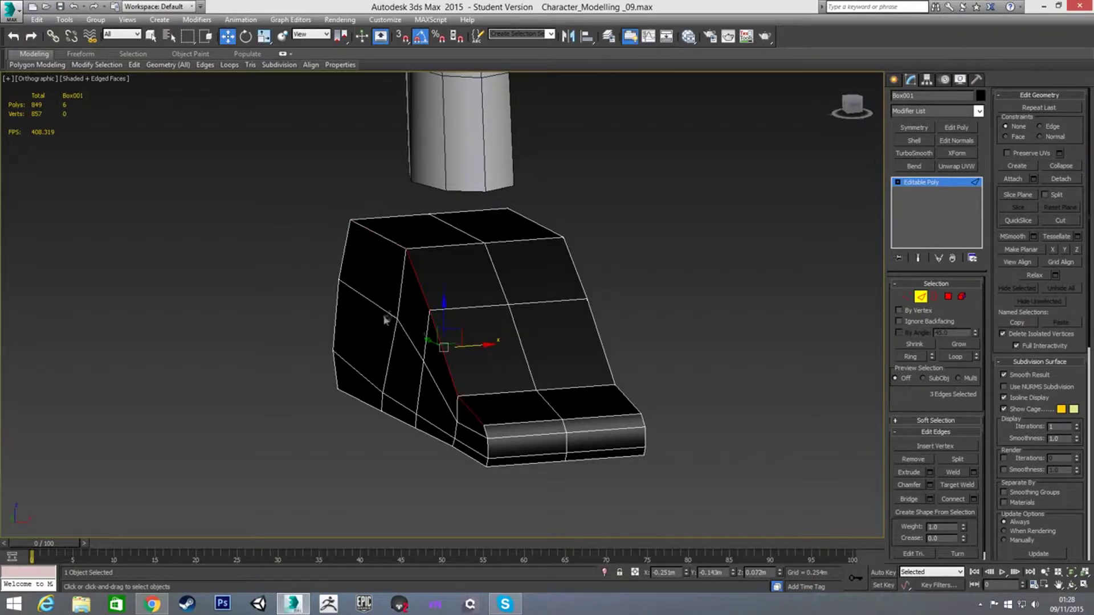
pyautogui.press('m')
pyautogui.click(256, 112)
pyautogui.press('m')
pyautogui.press('f')
pyautogui.moveTo(398, 394); pyautogui.dragTo(410, 366, button='middle')
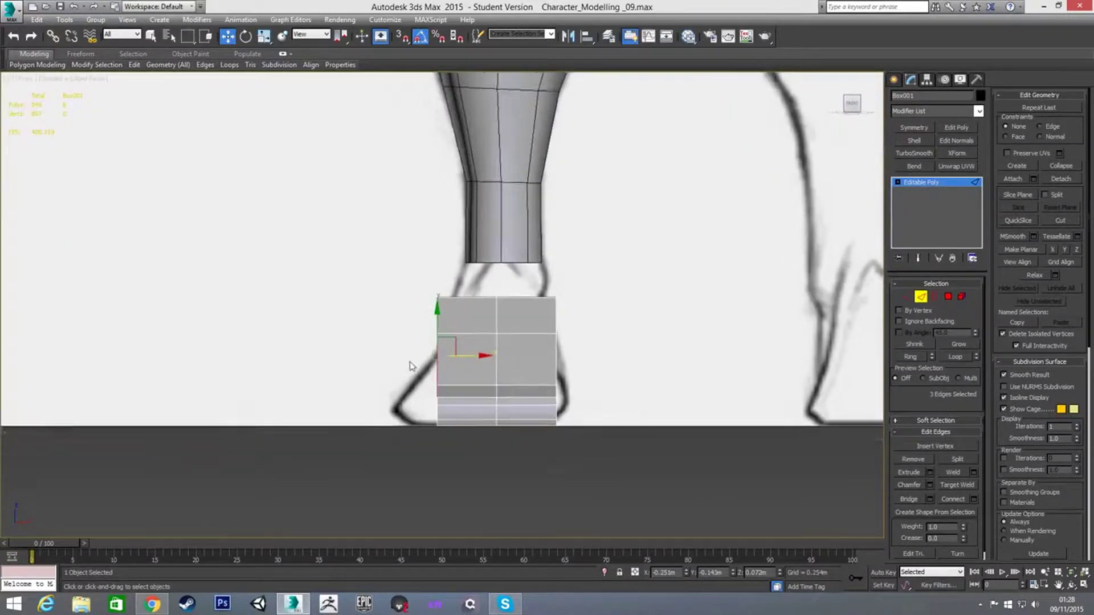
pyautogui.scroll(2, 410, 358)
pyautogui.moveTo(483, 357); pyautogui.dragTo(501, 359)
# Move the matching upper edges on the inner side of the instep and toes inward in the front view
pyautogui.doubleClick(617, 318)
pyautogui.keyDown('alt'); pyautogui.moveTo(639, 363); pyautogui.dragTo(589, 383, button='middle'); pyautogui.keyUp('alt')
pyautogui.keyDown('alt'); pyautogui.click(763, 249); pyautogui.keyUp('alt')
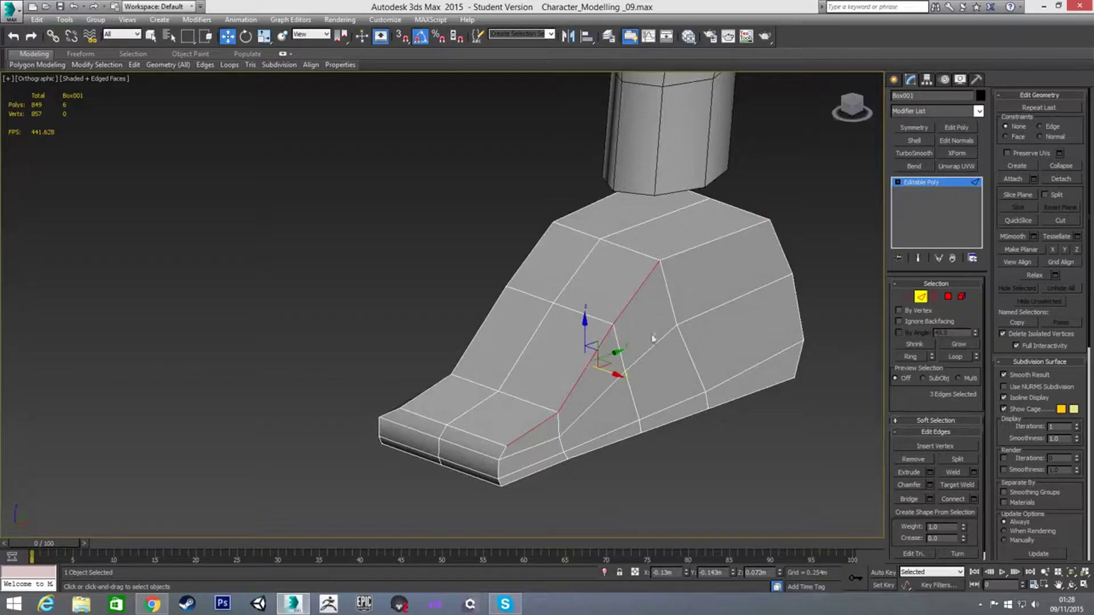
pyautogui.press('f')
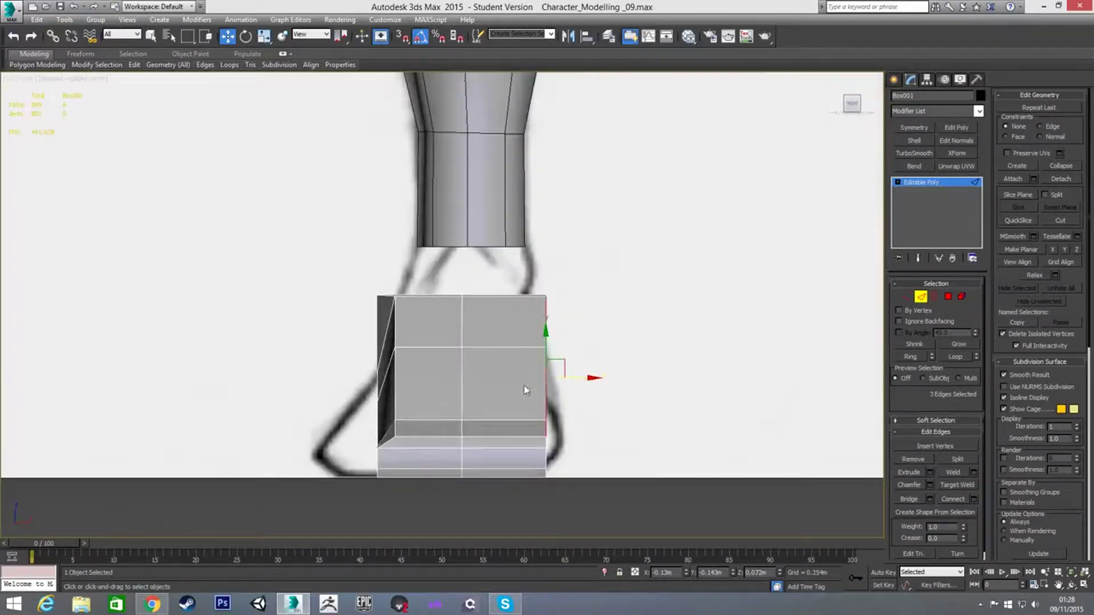
pyautogui.moveTo(574, 381); pyautogui.dragTo(555, 381)
pyautogui.keyDown('alt'); pyautogui.moveTo(555, 381); pyautogui.dragTo(523, 377, button='middle'); pyautogui.keyUp('alt')
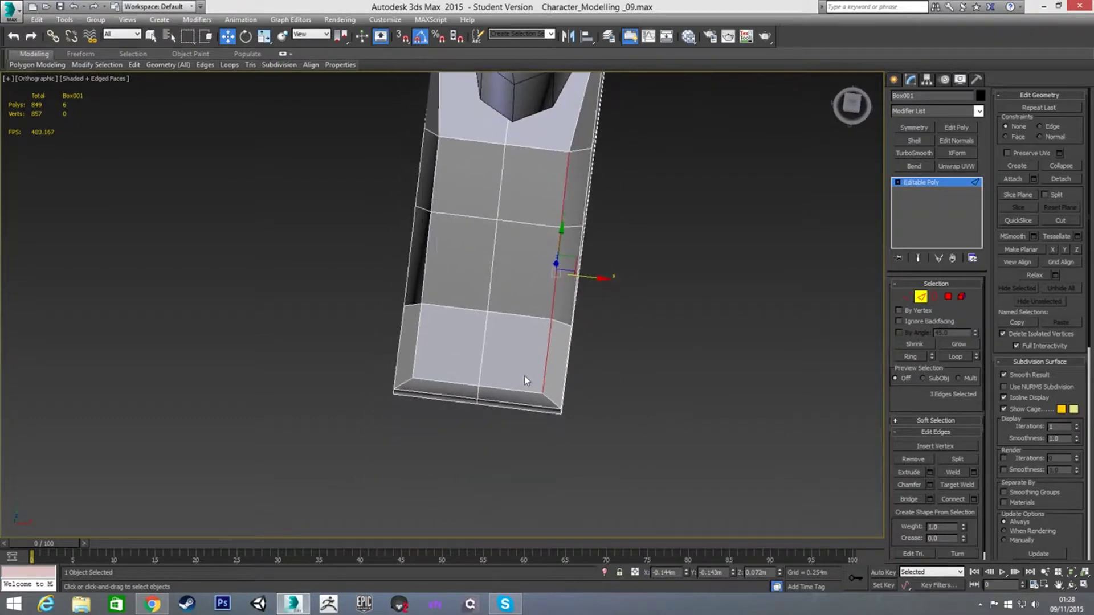
# Round the toe tip by moving the vertices at its inner and outer corners back
pyautogui.press('1')
pyautogui.moveTo(534, 386); pyautogui.dragTo(576, 439)
pyautogui.moveTo(575, 395); pyautogui.dragTo(558, 359)
pyautogui.moveTo(433, 413); pyautogui.dragTo(429, 341)
pyautogui.keyDown('alt'); pyautogui.moveTo(429, 342); pyautogui.dragTo(551, 293, button='middle'); pyautogui.keyUp('alt')
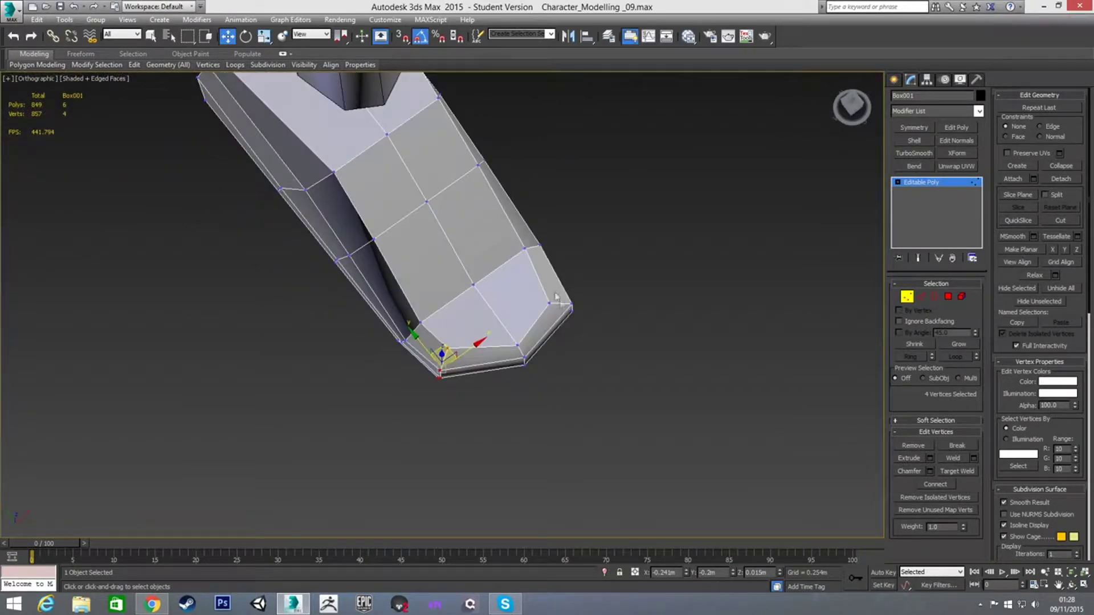
pyautogui.keyDown('alt'); pyautogui.moveTo(405, 355); pyautogui.dragTo(489, 380, button='middle'); pyautogui.keyUp('alt')
pyautogui.moveTo(407, 378); pyautogui.dragTo(404, 378)
pyautogui.keyDown('alt'); pyautogui.moveTo(403, 379); pyautogui.dragTo(356, 297, button='middle'); pyautogui.keyUp('alt')
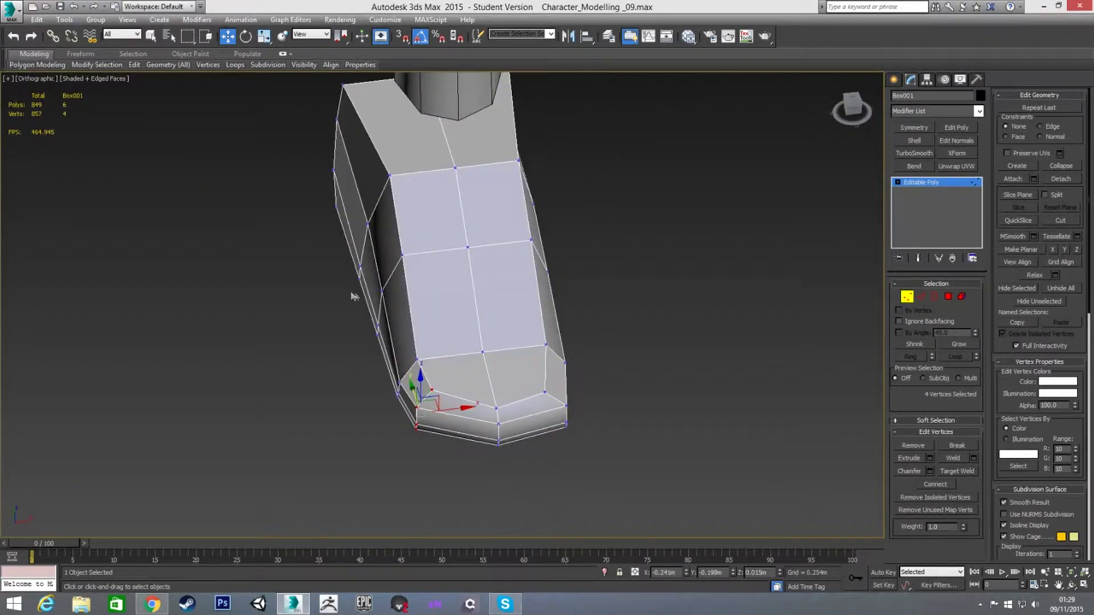
# Shift the vertices on the outer side of the instep and toe joint slightly outward
pyautogui.moveTo(393, 344); pyautogui.dragTo(392, 342)
pyautogui.keyDown('ctrl'); pyautogui.click(403, 256); pyautogui.keyUp('ctrl')
pyautogui.keyDown('alt'); pyautogui.moveTo(403, 256); pyautogui.dragTo(417, 314, button='middle'); pyautogui.keyUp('alt')
pyautogui.moveTo(416, 295); pyautogui.dragTo(409, 298)
pyautogui.moveTo(374, 379); pyautogui.dragTo(387, 344)
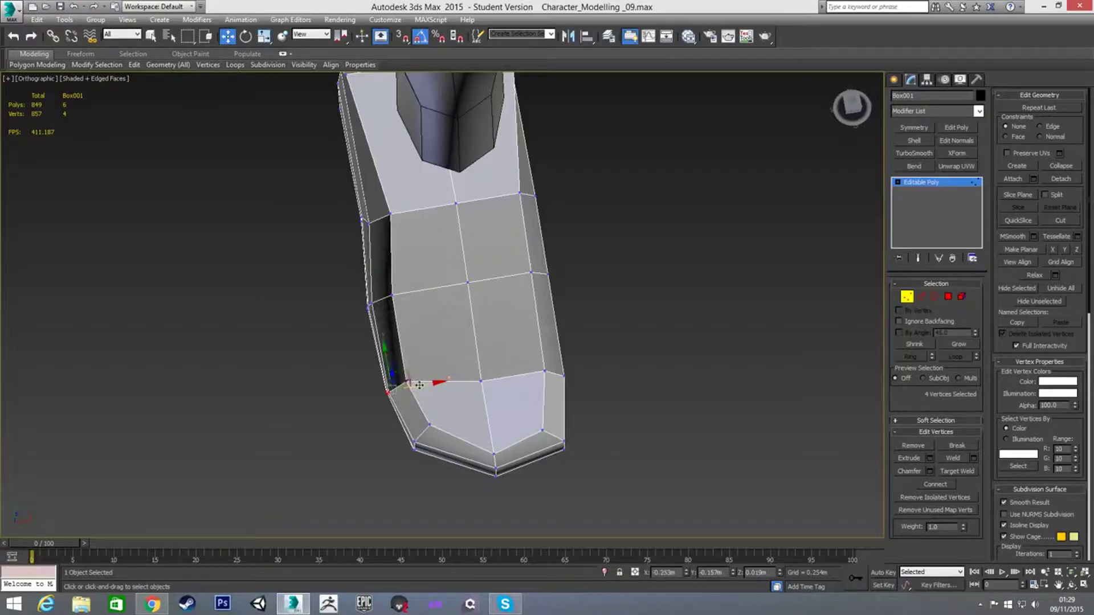
pyautogui.keyDown('alt'); pyautogui.moveTo(416, 386); pyautogui.dragTo(443, 385, button='middle'); pyautogui.keyUp('alt')
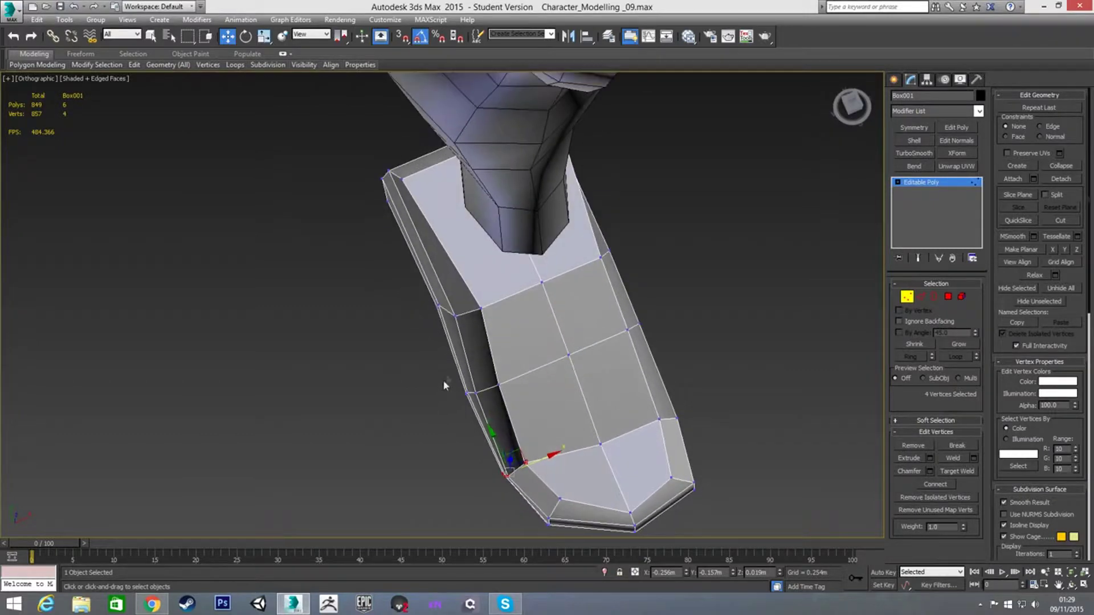
pyautogui.moveTo(513, 378); pyautogui.dragTo(505, 381)
# Connect the lengthwise edges of the heel section to add a vertical edge loop midway between heel and instep
pyautogui.keyDown('alt'); pyautogui.moveTo(543, 438); pyautogui.dragTo(537, 259, button='middle'); pyautogui.keyUp('alt')
pyautogui.moveTo(586, 398); pyautogui.dragTo(573, 304, button='middle')
pyautogui.moveTo(576, 373)
pyautogui.mouseDown(button='middle')
pyautogui.moveTo(569, 360)
pyautogui.moveTo(581, 408)
pyautogui.moveTo(566, 323)
pyautogui.moveTo(487, 387)
pyautogui.moveTo(572, 474)
pyautogui.mouseUp(button='middle')
pyautogui.press('2')
pyautogui.keyDown('alt'); pyautogui.moveTo(468, 287); pyautogui.dragTo(487, 388, button='middle'); pyautogui.keyUp('alt')
pyautogui.press('l')
pyautogui.moveTo(436, 358); pyautogui.dragTo(584, 307, button='middle')
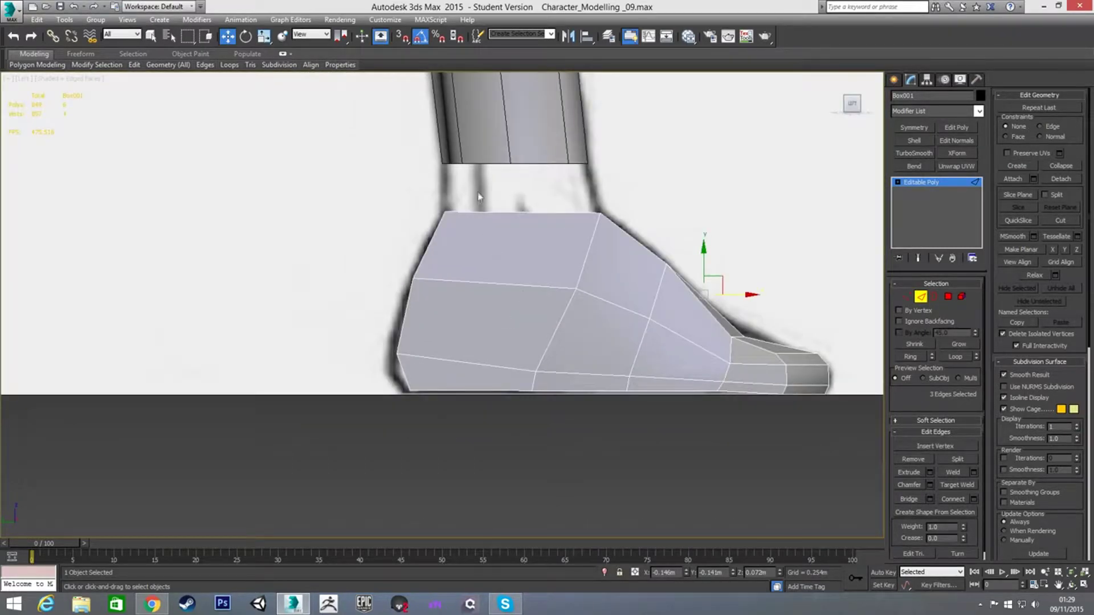
pyautogui.moveTo(484, 375); pyautogui.dragTo(498, 426)
pyautogui.click(483, 423)
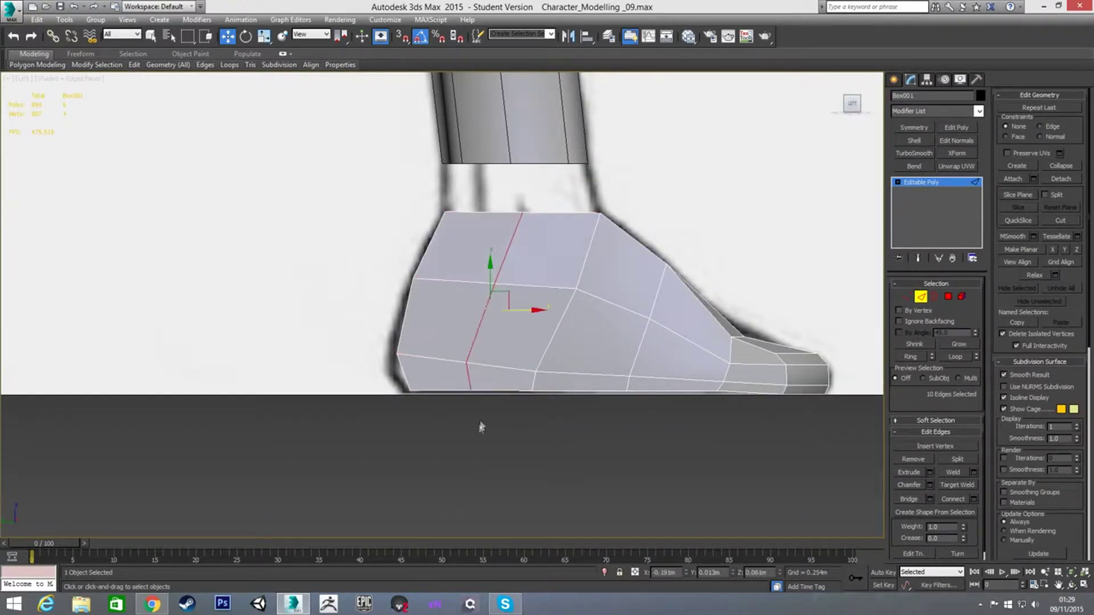
# Move the outer-side vertices of the new heel loop outward in the bottom view to widen the heel
pyautogui.press('1')
pyautogui.moveTo(453, 351); pyautogui.dragTo(493, 413)
pyautogui.keyDown('ctrl'); pyautogui.moveTo(486, 267); pyautogui.dragTo(517, 311); pyautogui.keyUp('ctrl')
pyautogui.keyDown('ctrl'); pyautogui.moveTo(510, 204); pyautogui.dragTo(534, 227); pyautogui.keyUp('ctrl')
pyautogui.press('f')
pyautogui.moveTo(453, 355); pyautogui.dragTo(505, 312, button='middle')
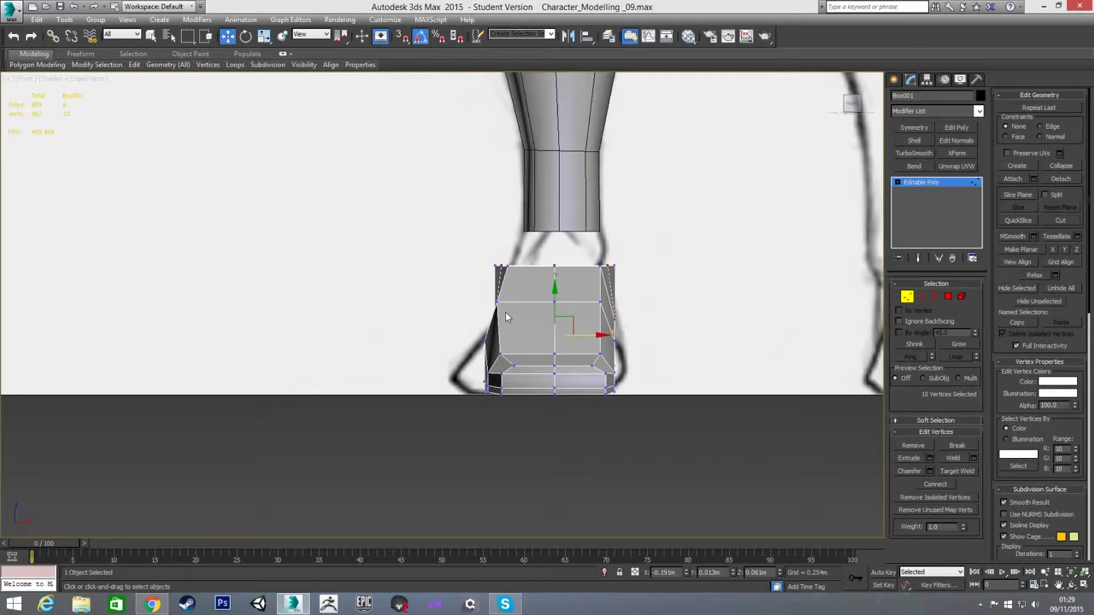
pyautogui.press('v')
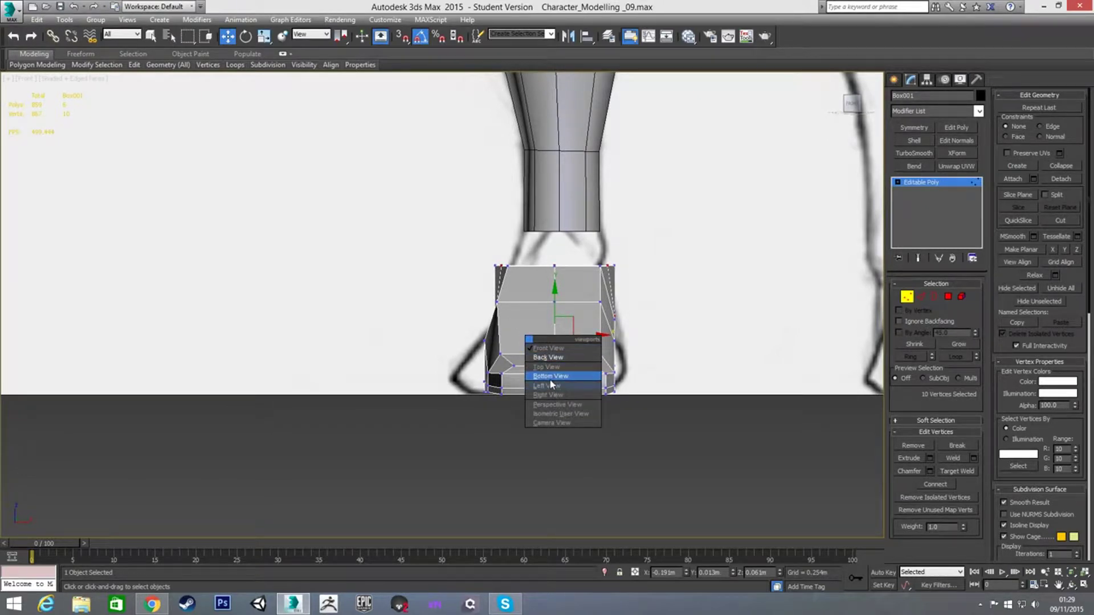
pyautogui.click(550, 385)
pyautogui.moveTo(388, 352); pyautogui.dragTo(529, 356, button='middle')
pyautogui.scroll(2, 304, 332)
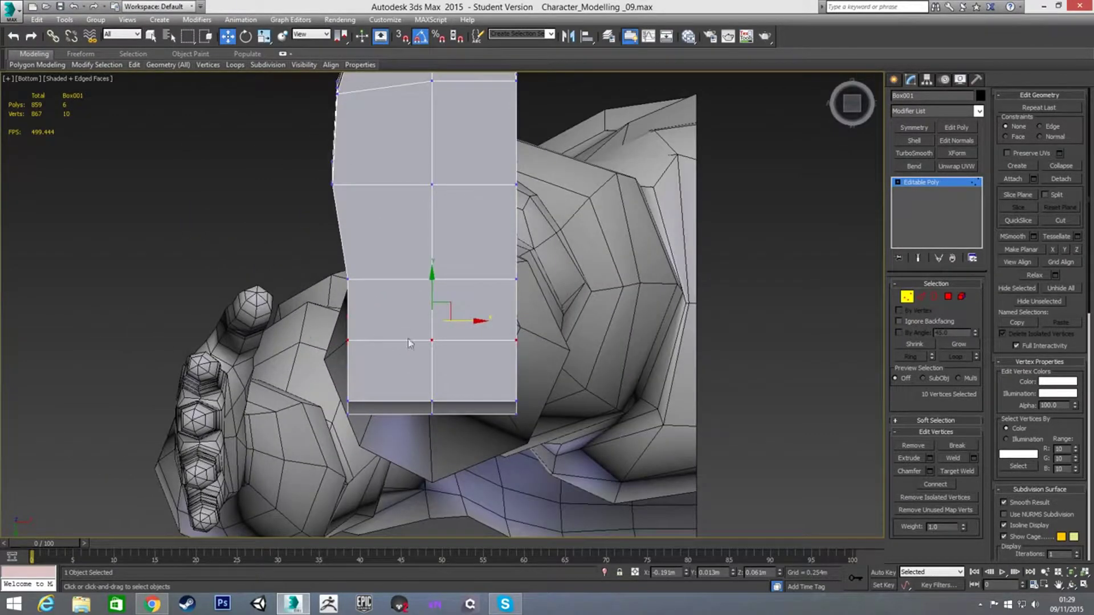
pyautogui.keyDown('alt'); pyautogui.moveTo(573, 375); pyautogui.dragTo(572, 376); pyautogui.keyUp('alt')
pyautogui.moveTo(383, 326); pyautogui.dragTo(370, 326)
# Move the vertices at the heel's outer back corner inward and forward in the bottom view to round the heel
pyautogui.moveTo(360, 435); pyautogui.dragTo(387, 381)
pyautogui.keyDown('alt'); pyautogui.moveTo(404, 330); pyautogui.dragTo(464, 412, button='middle'); pyautogui.keyUp('alt')
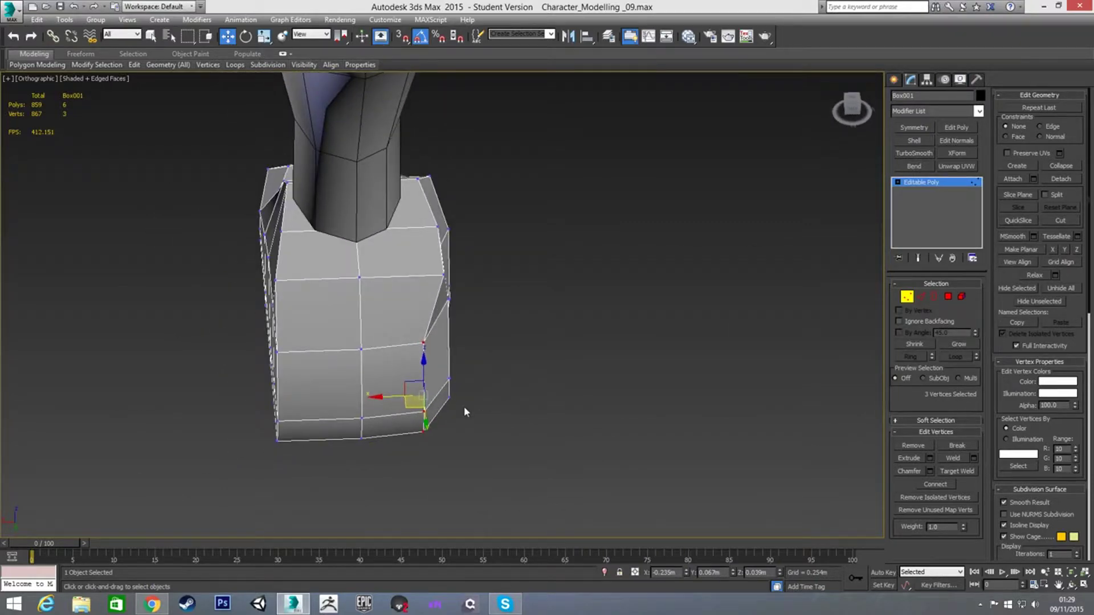
pyautogui.scroll(3, 521, 396)
# Move the outer-side vertices of the foot's top edge inward in the front view to narrow it toward the sketched ankle
pyautogui.click(522, 397)
pyautogui.click(411, 224)
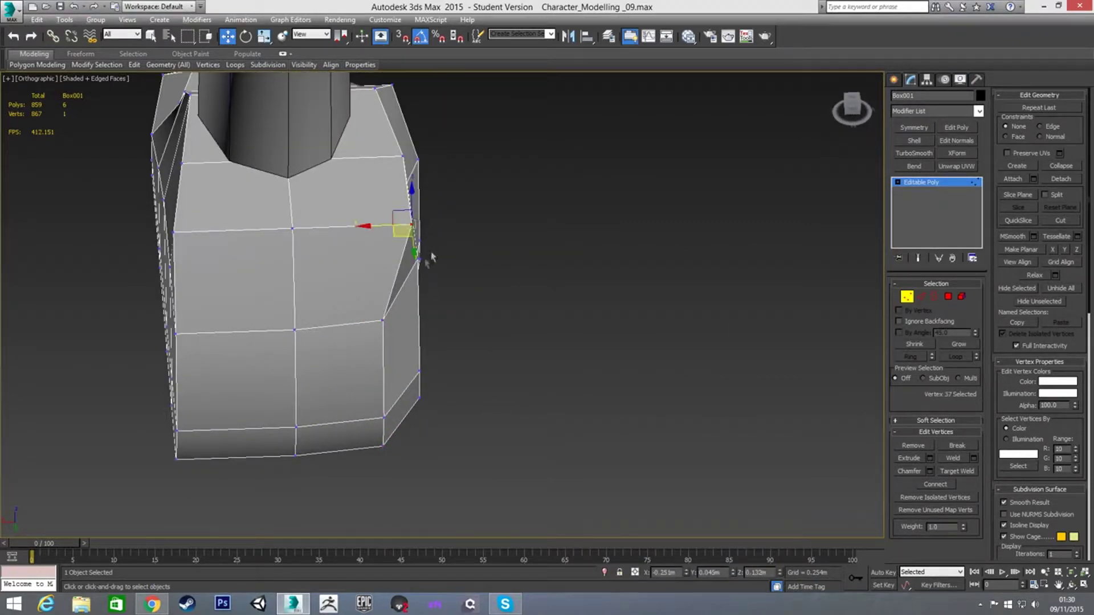
pyautogui.keyDown('alt'); pyautogui.moveTo(434, 251); pyautogui.dragTo(391, 300, button='middle'); pyautogui.keyUp('alt')
pyautogui.moveTo(393, 231); pyautogui.dragTo(359, 188)
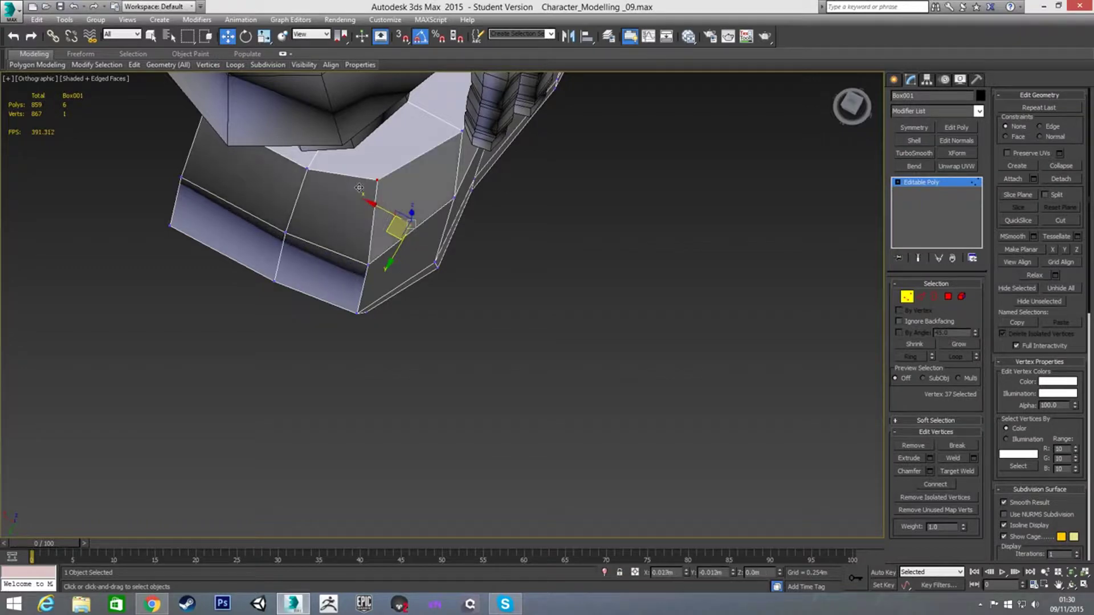
pyautogui.keyDown('alt'); pyautogui.moveTo(361, 188); pyautogui.dragTo(406, 183, button='middle'); pyautogui.keyUp('alt')
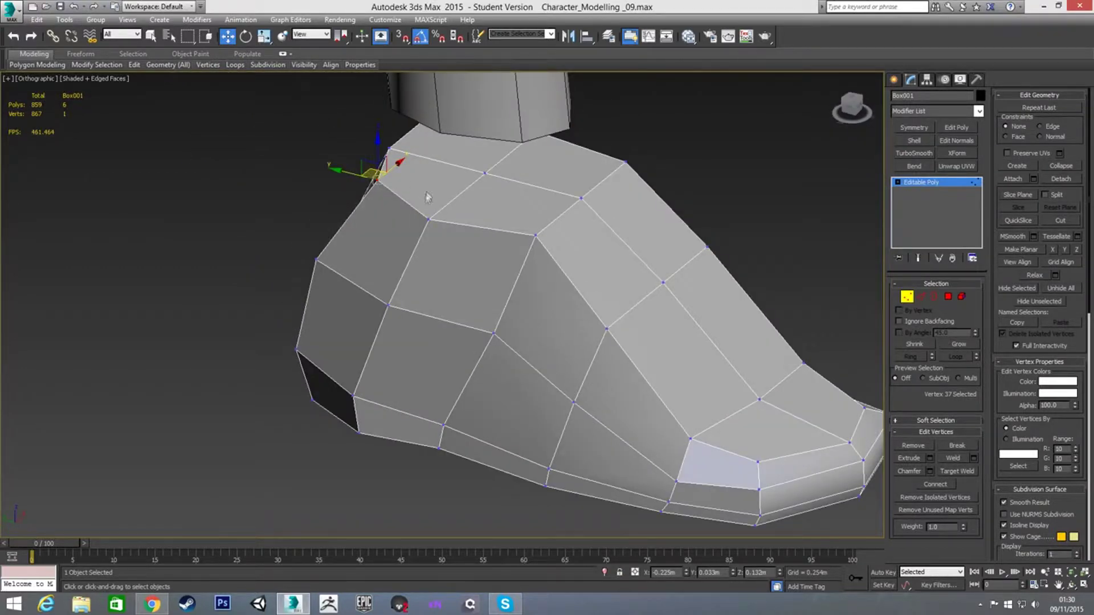
pyautogui.press('f')
pyautogui.scroll(3, 361, 305)
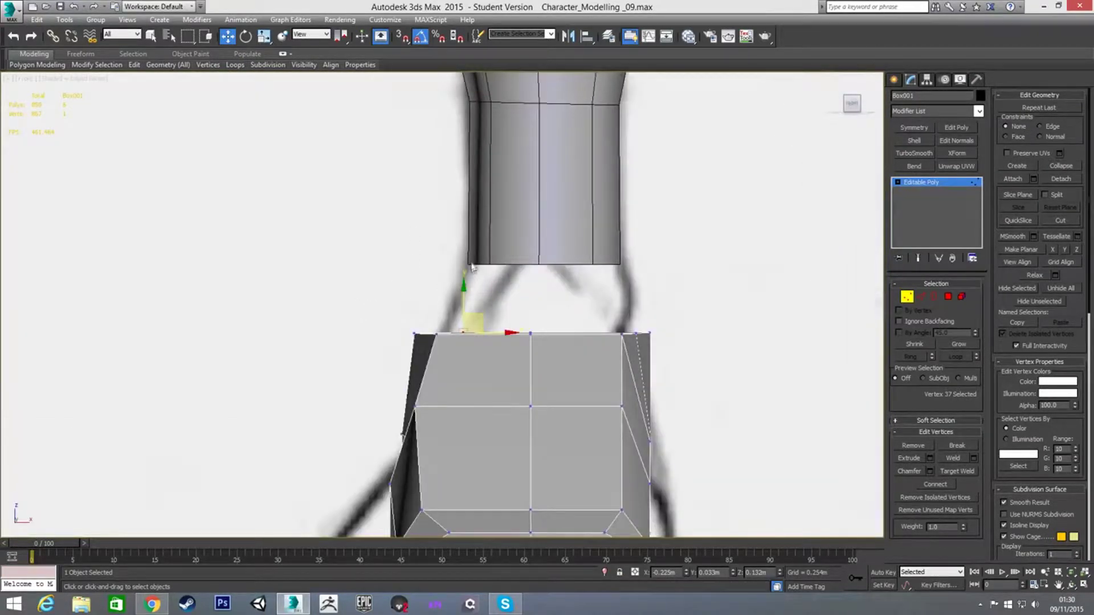
pyautogui.hotkey('ctrl', 'z')
pyautogui.moveTo(413, 333); pyautogui.dragTo(515, 343)
pyautogui.moveTo(391, 312); pyautogui.dragTo(491, 336)
pyautogui.scroll(-4, 470, 265)
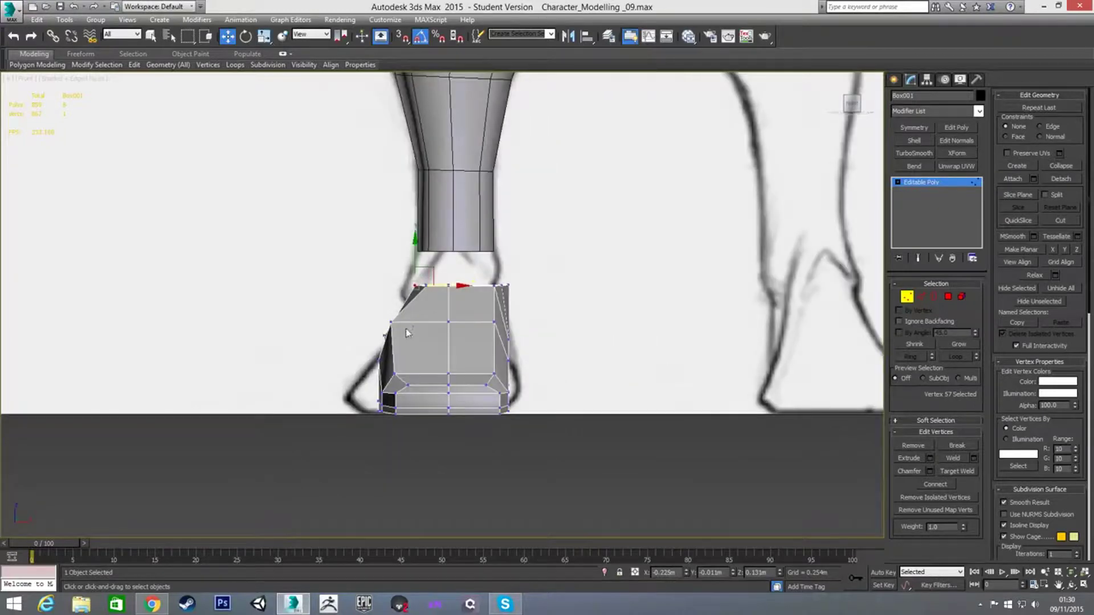
# Move the inner-side vertices of the foot's top edge inward in the front view to meet the sketched ankle line
pyautogui.scroll(3, 516, 284)
pyautogui.scroll(2, 469, 300)
pyautogui.keyDown('alt'); pyautogui.moveTo(474, 260); pyautogui.dragTo(471, 296, button='middle'); pyautogui.keyUp('alt')
pyautogui.click(512, 251)
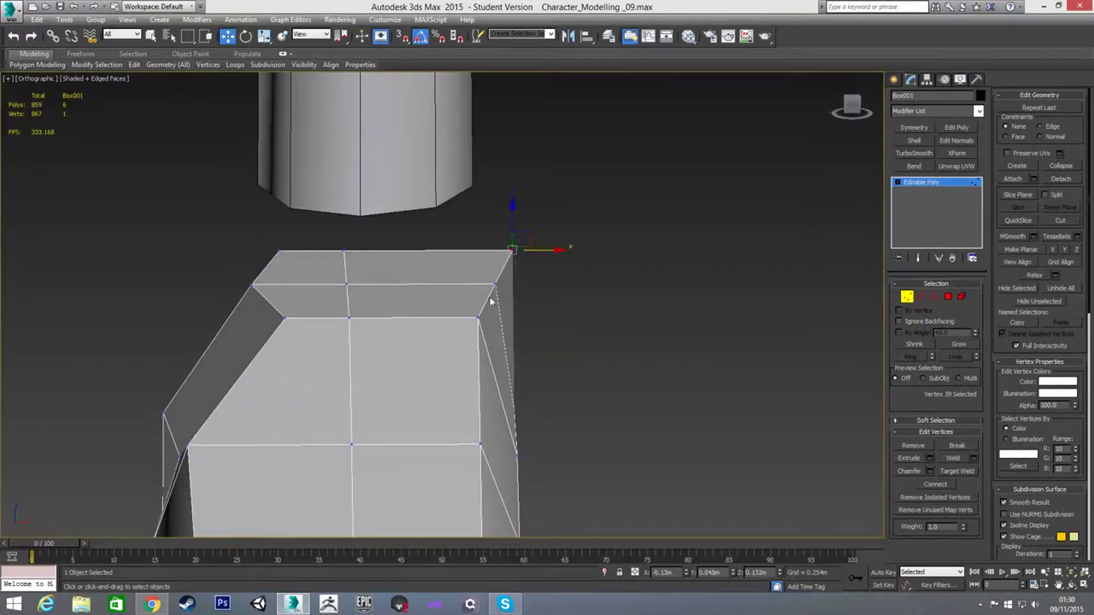
pyautogui.keyDown('ctrl'); pyautogui.click(480, 317); pyautogui.keyUp('ctrl')
pyautogui.press('f')
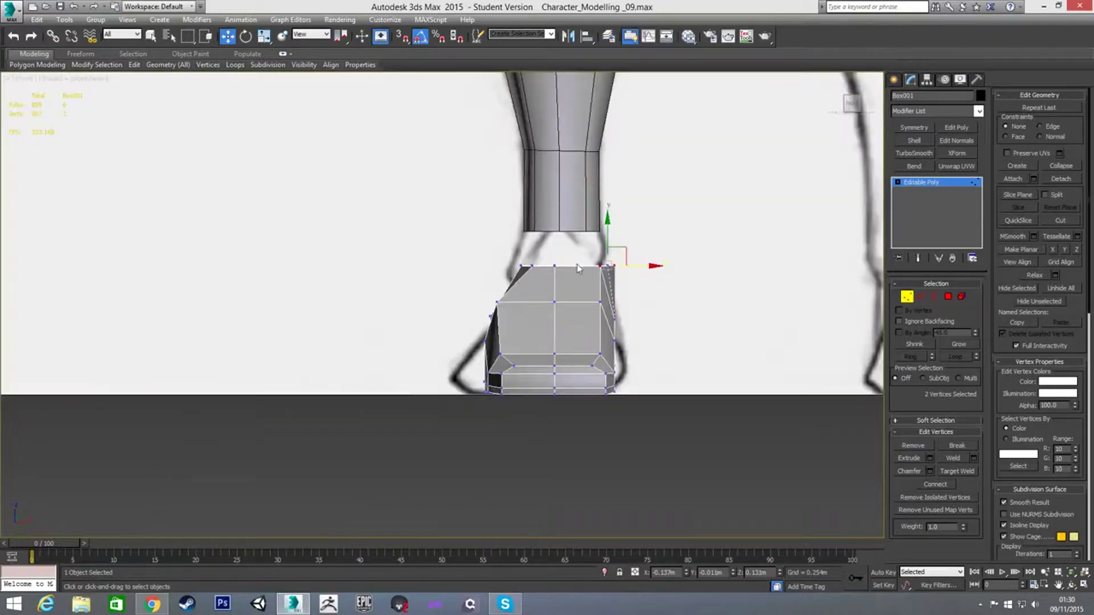
pyautogui.scroll(4, 578, 268)
pyautogui.moveTo(692, 275); pyautogui.dragTo(657, 278)
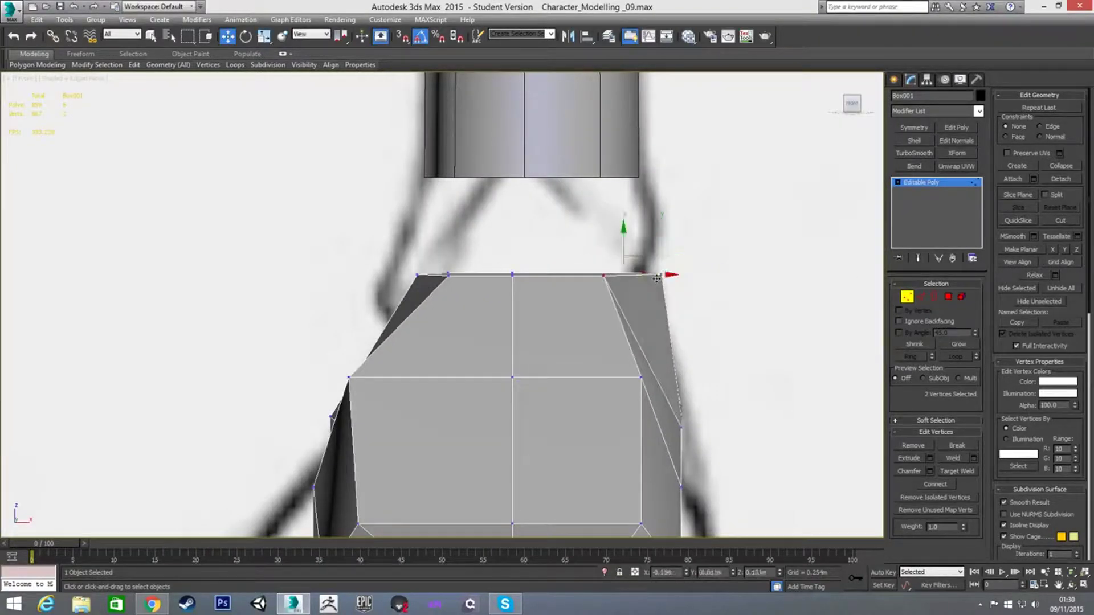
pyautogui.click(650, 279)
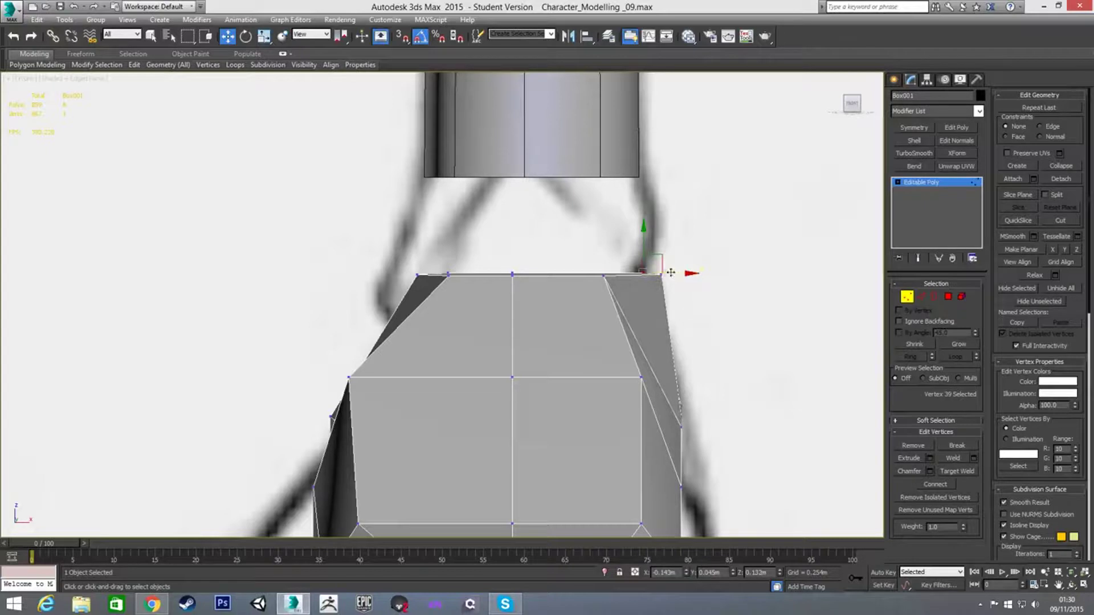
pyautogui.moveTo(641, 272); pyautogui.dragTo(635, 270)
pyautogui.click(662, 275)
pyautogui.moveTo(670, 278); pyautogui.dragTo(647, 278)
# Shift the whole foot about 0.003 m along X to align it with the front sketch, and resume vertex editing
pyautogui.moveTo(480, 257); pyautogui.dragTo(524, 305)
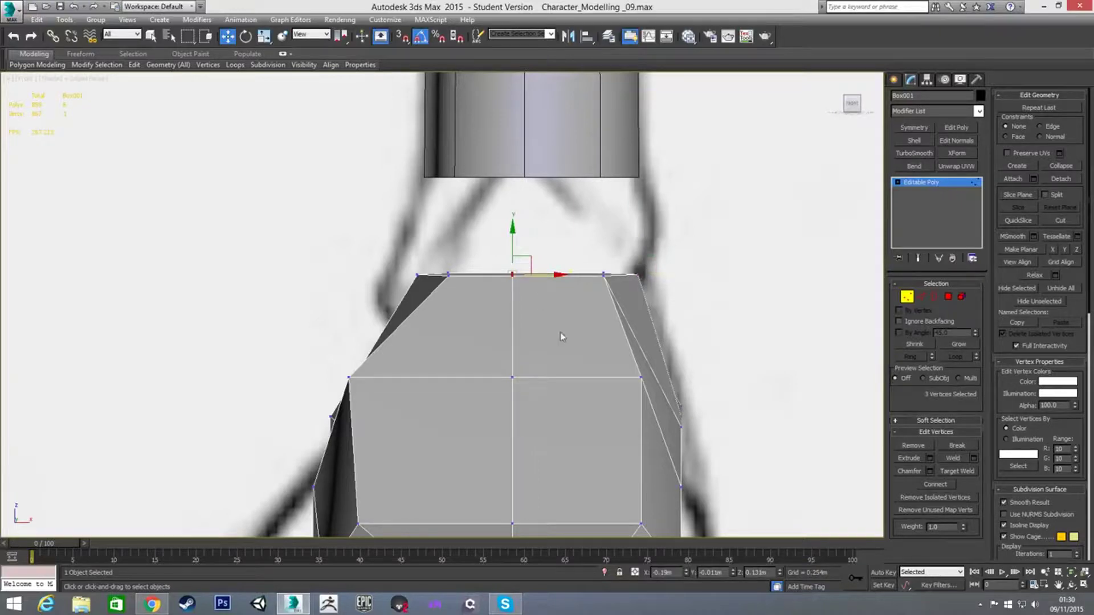
pyautogui.scroll(-4, 518, 276)
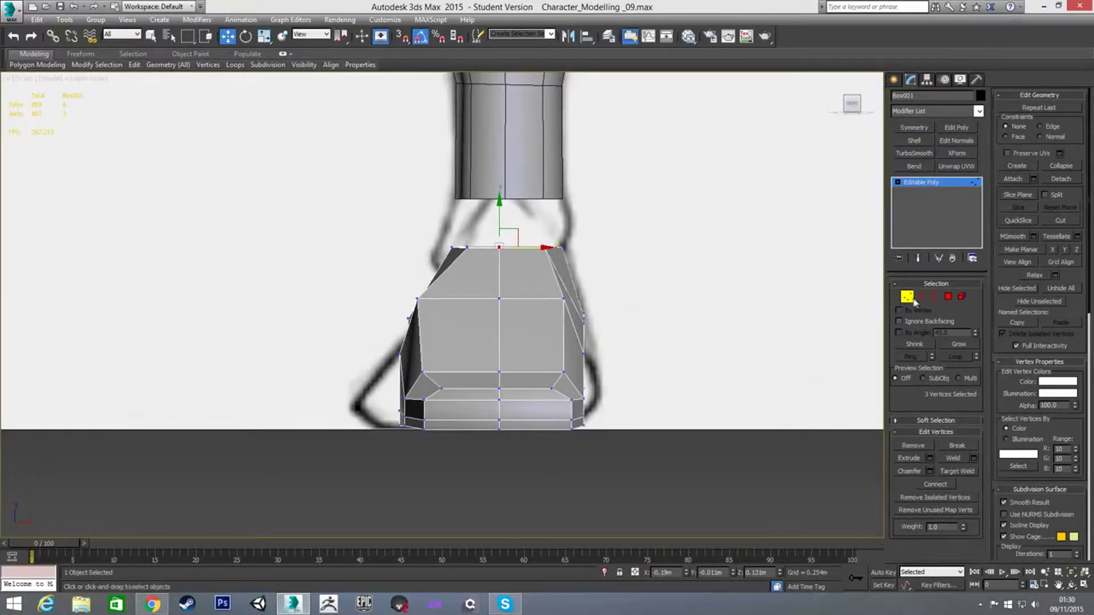
pyautogui.click(912, 300)
pyautogui.moveTo(531, 338); pyautogui.dragTo(535, 338)
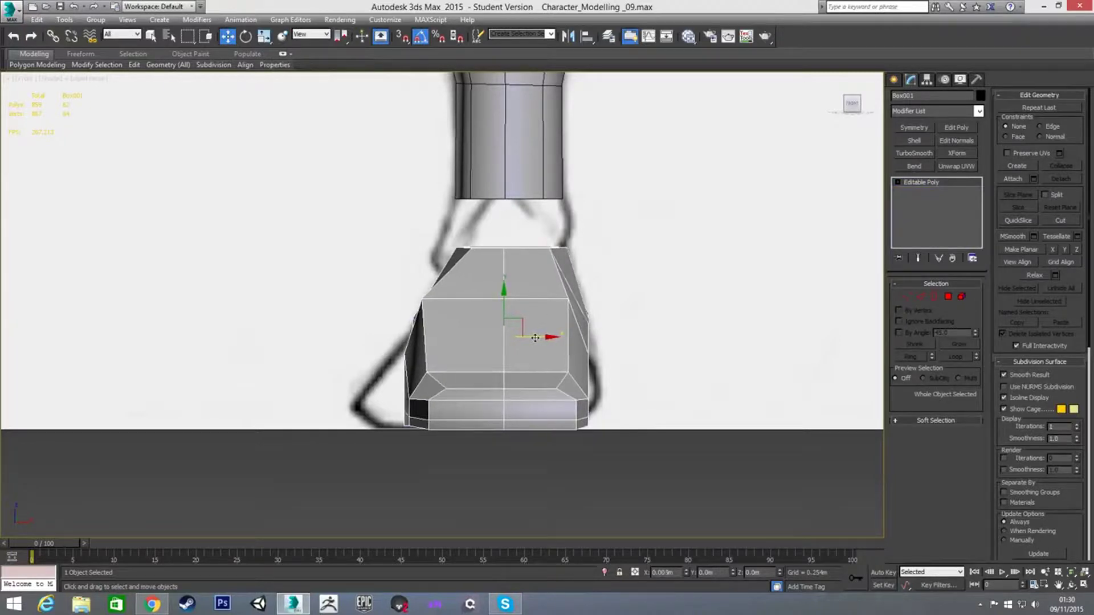
pyautogui.click(907, 296)
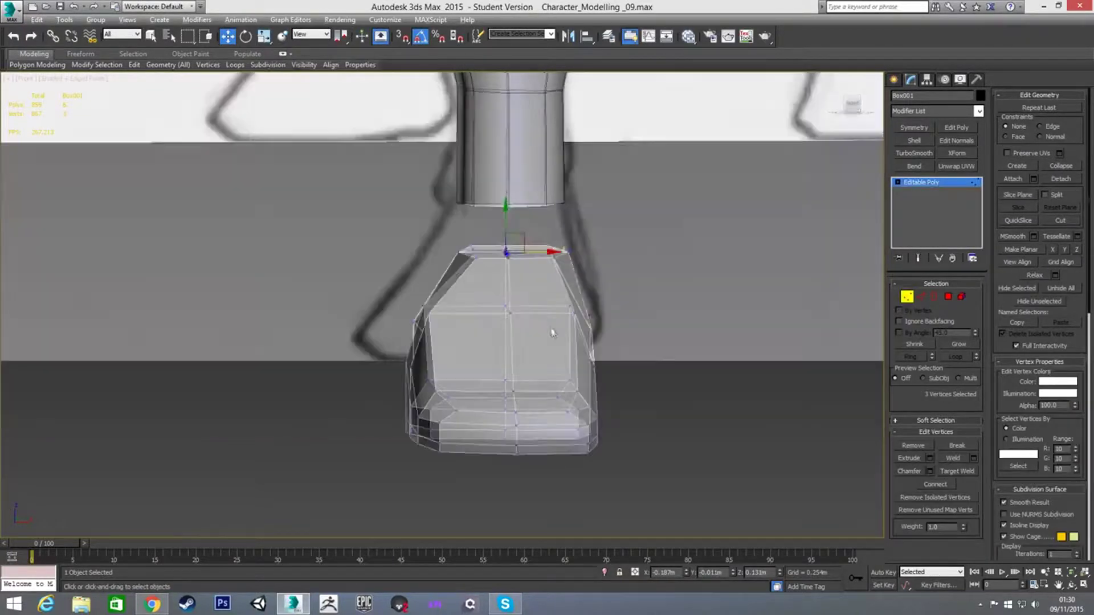
# Adjust the outer and inner vertices along the upper instep sideways to taper the top of the foot
pyautogui.keyDown('alt'); pyautogui.moveTo(550, 328); pyautogui.dragTo(504, 360, button='middle'); pyautogui.keyUp('alt')
pyautogui.click(433, 355)
pyautogui.moveTo(464, 354); pyautogui.dragTo(485, 353)
pyautogui.moveTo(462, 379)
pyautogui.keyDown('alt'); pyautogui.mouseDown(button='middle')
pyautogui.moveTo(461, 417)
pyautogui.moveTo(464, 244)
pyautogui.moveTo(489, 238)
pyautogui.mouseUp(button='middle'); pyautogui.keyUp('alt')
pyautogui.moveTo(489, 237); pyautogui.dragTo(495, 235)
pyautogui.click(579, 234)
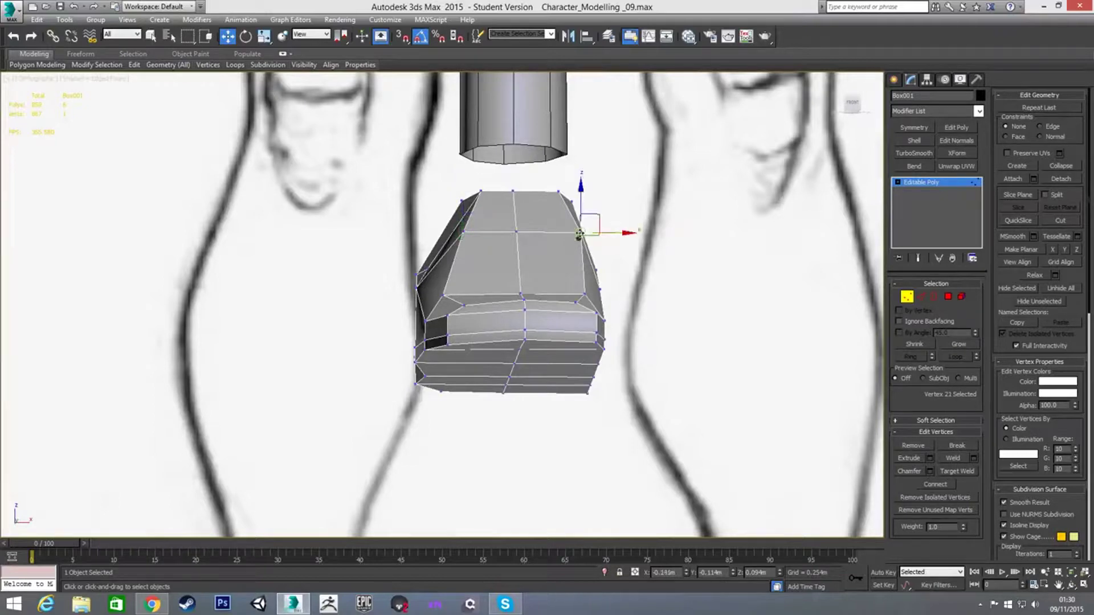
pyautogui.moveTo(612, 235); pyautogui.dragTo(590, 235)
pyautogui.keyDown('alt'); pyautogui.moveTo(546, 240); pyautogui.dragTo(542, 329, button='middle'); pyautogui.keyUp('alt')
pyautogui.click(464, 229)
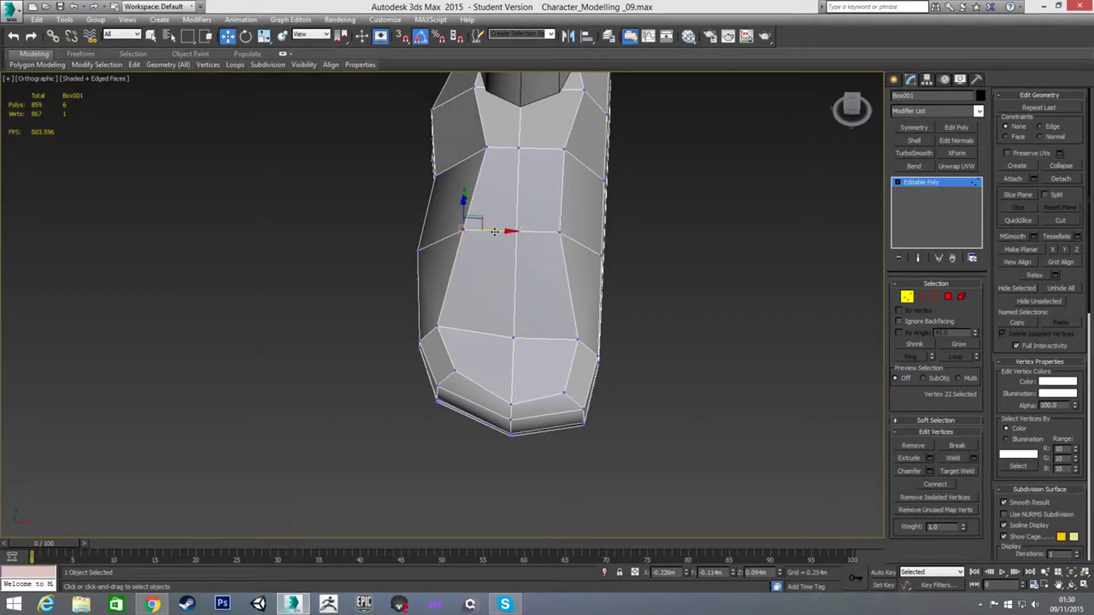
pyautogui.keyDown('alt'); pyautogui.moveTo(464, 230); pyautogui.dragTo(459, 269, button='middle'); pyautogui.keyUp('alt')
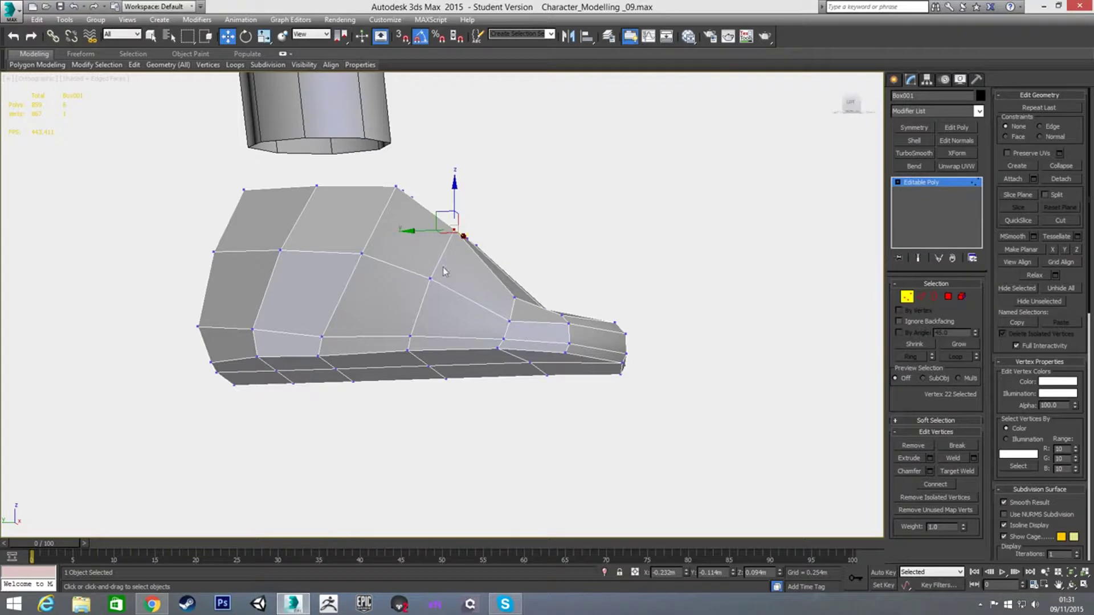
# Move the vertex column between ankle and toe joint forward toward the toes in the side view, lowering its top onto the instep
pyautogui.press('l')
pyautogui.scroll(3, 440, 280)
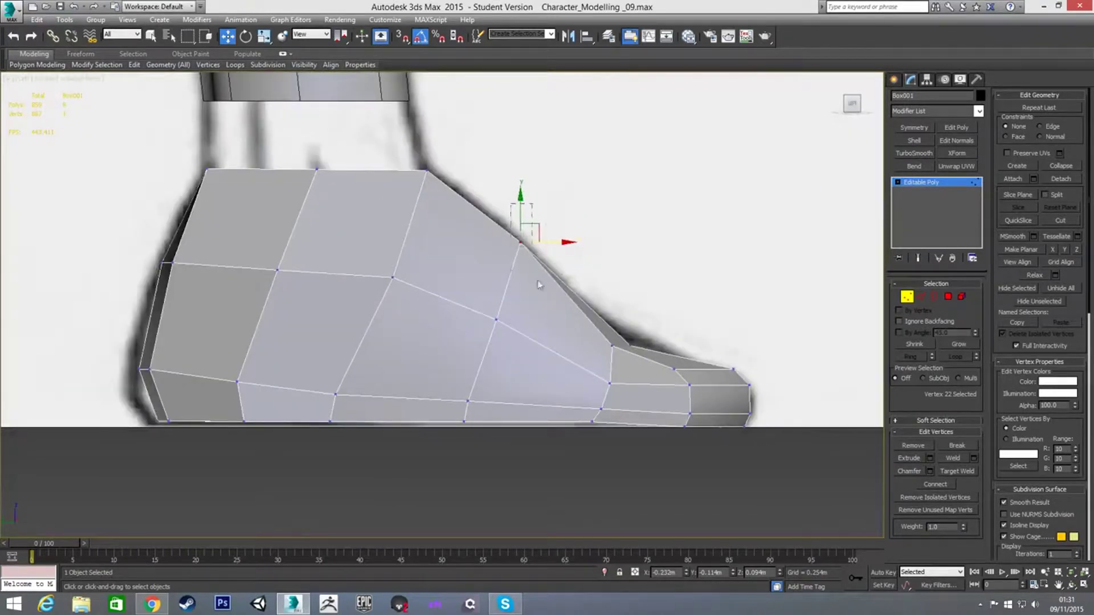
pyautogui.click(548, 264)
pyautogui.moveTo(538, 228); pyautogui.dragTo(575, 271)
pyautogui.moveTo(470, 307); pyautogui.dragTo(525, 356)
pyautogui.moveTo(515, 306); pyautogui.dragTo(537, 327)
pyautogui.click(527, 350)
pyautogui.moveTo(455, 385); pyautogui.dragTo(548, 415)
pyautogui.moveTo(541, 274); pyautogui.dragTo(574, 277)
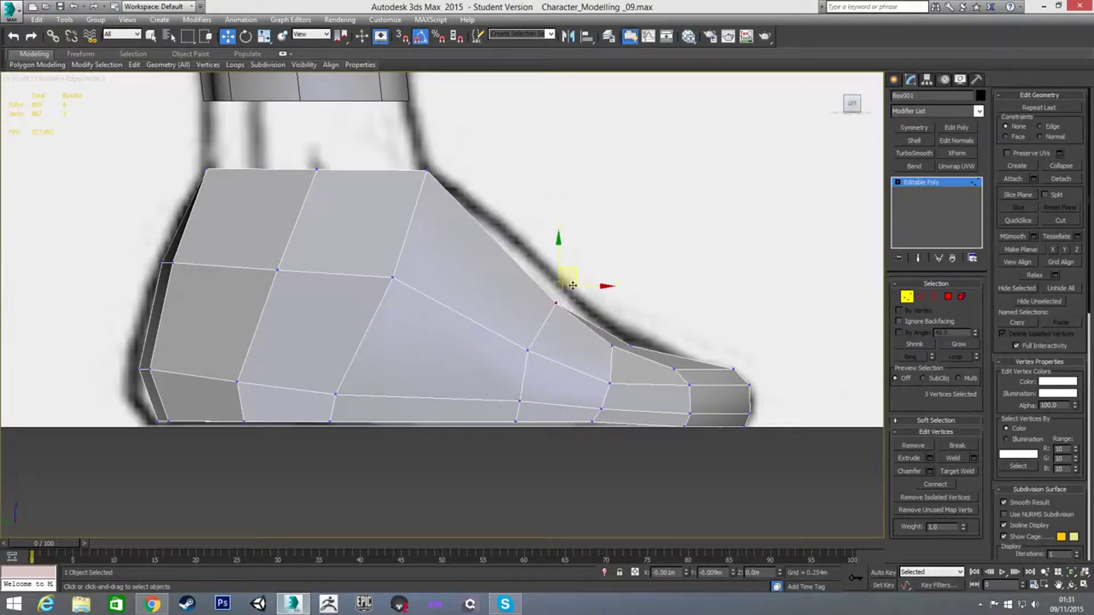
# Connect the lengthwise instep edges to add a vertical loop, and raise its top vertices toward the sketched outline
pyautogui.press('2')
pyautogui.moveTo(460, 456); pyautogui.dragTo(461, 473)
pyautogui.hotkey('ctrl', 'shift', 'e')
pyautogui.press('1')
pyautogui.moveTo(475, 204); pyautogui.dragTo(511, 277)
pyautogui.moveTo(513, 217)
pyautogui.mouseDown()
pyautogui.moveTo(479, 237)
pyautogui.moveTo(512, 215)
pyautogui.mouseUp()
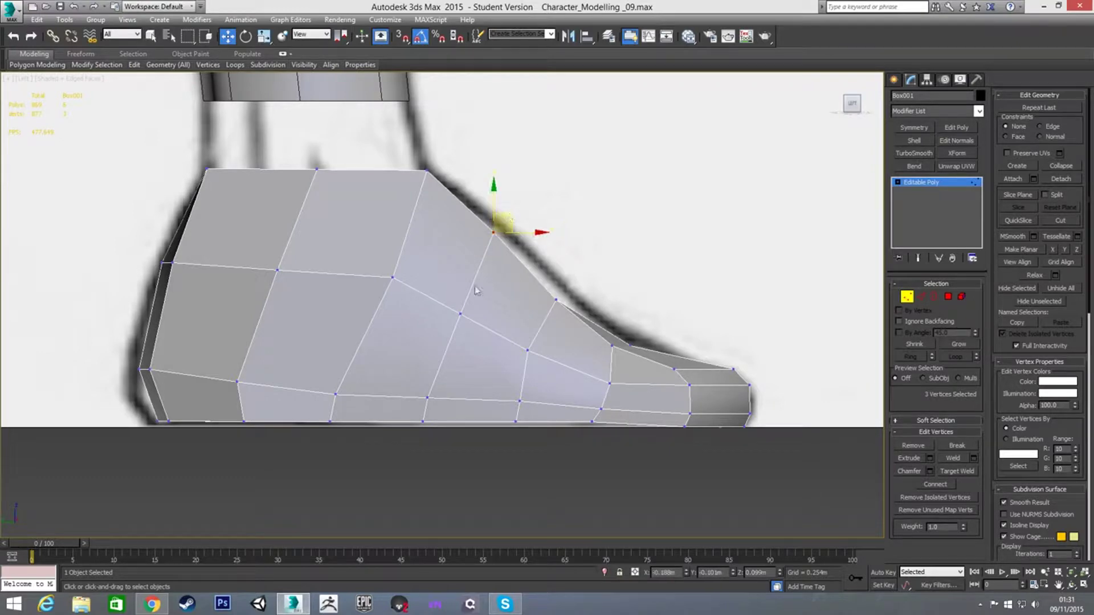
pyautogui.moveTo(479, 345); pyautogui.dragTo(479, 345)
# Move the outer-side vertices of the new instep loop slightly inward
pyautogui.keyDown('alt'); pyautogui.moveTo(533, 331); pyautogui.dragTo(401, 265, button='middle'); pyautogui.keyUp('alt')
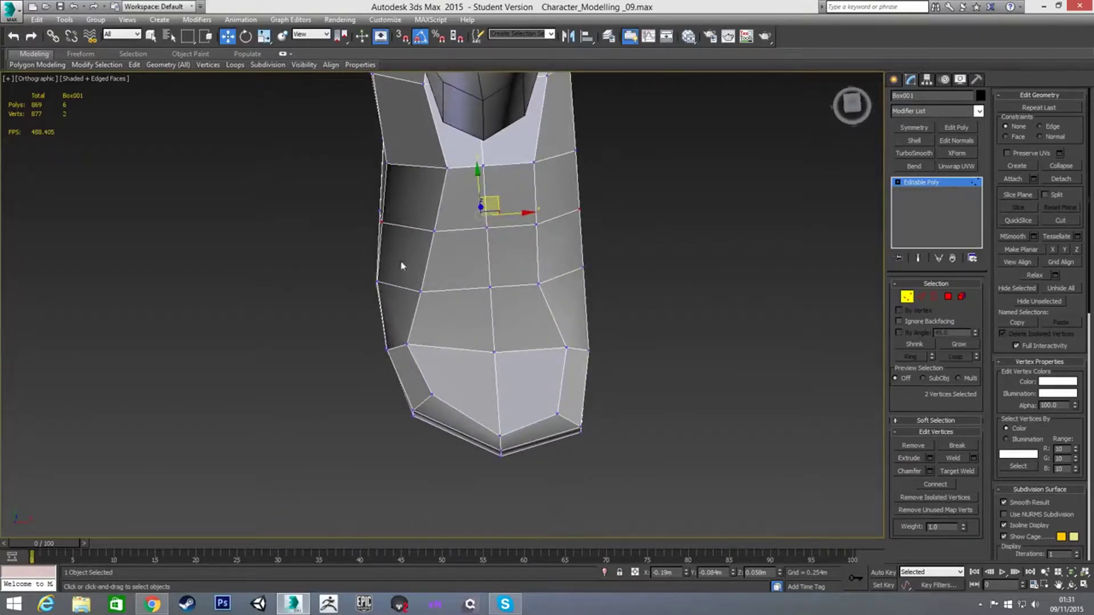
pyautogui.moveTo(384, 224); pyautogui.dragTo(414, 214)
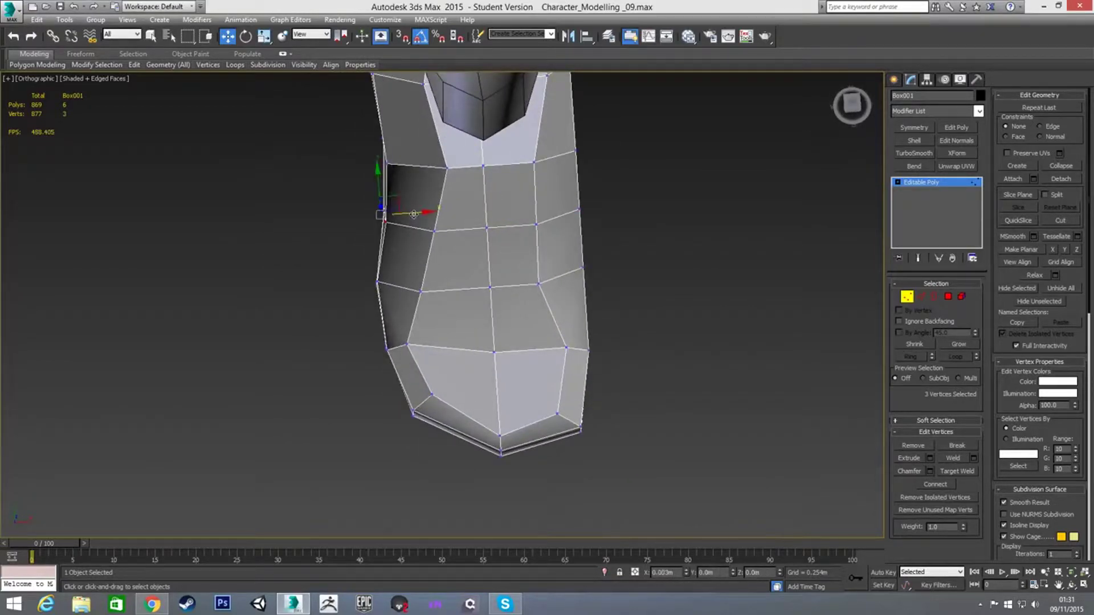
pyautogui.keyDown('alt'); pyautogui.moveTo(383, 276); pyautogui.dragTo(385, 249, button='middle'); pyautogui.keyUp('alt')
# Move the vertex columns along the foot's inner side inward to shape the arch
pyautogui.moveTo(640, 247); pyautogui.dragTo(566, 293)
pyautogui.moveTo(613, 313)
pyautogui.keyDown('alt'); pyautogui.mouseDown(button='middle')
pyautogui.moveTo(569, 298)
pyautogui.moveTo(582, 292)
pyautogui.moveTo(611, 319)
pyautogui.mouseUp(button='middle'); pyautogui.keyUp('alt')
pyautogui.moveTo(620, 265); pyautogui.dragTo(603, 264)
pyautogui.keyDown('alt'); pyautogui.moveTo(603, 264); pyautogui.dragTo(672, 263, button='middle'); pyautogui.keyUp('alt')
pyautogui.moveTo(647, 225); pyautogui.dragTo(628, 223)
pyautogui.keyDown('alt'); pyautogui.moveTo(664, 222); pyautogui.dragTo(627, 168, button='middle'); pyautogui.keyUp('alt')
pyautogui.keyDown('alt'); pyautogui.moveTo(678, 229); pyautogui.dragTo(698, 200, button='middle'); pyautogui.keyUp('alt')
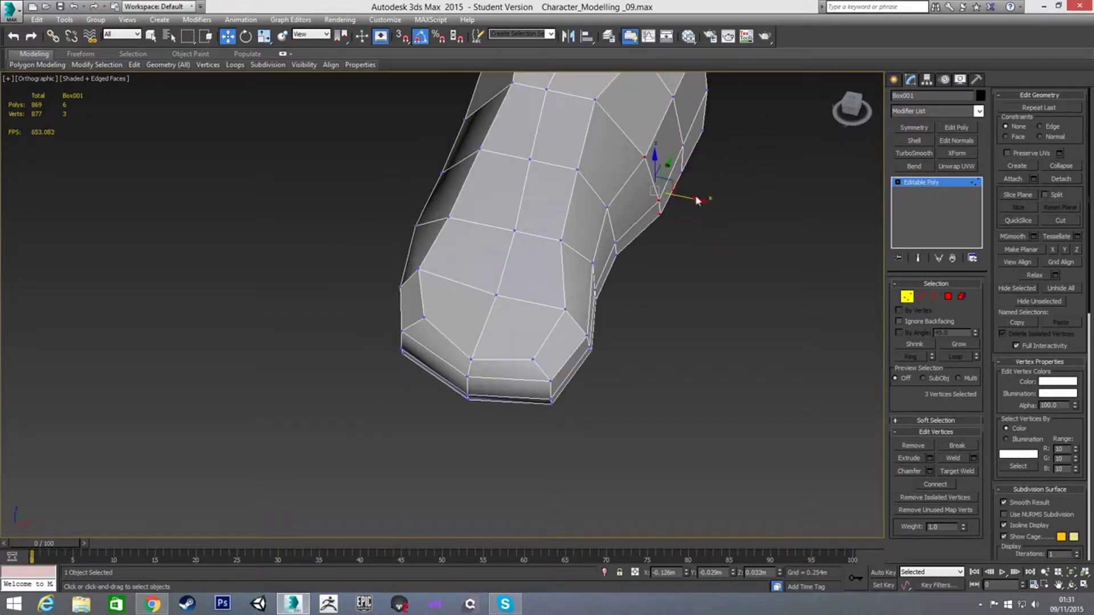
pyautogui.moveTo(686, 198); pyautogui.dragTo(654, 188)
# Move the vertices at the heel's inner back corner inward to round the heel
pyautogui.keyDown('alt'); pyautogui.moveTo(654, 188); pyautogui.dragTo(561, 372, button='middle'); pyautogui.keyUp('alt')
pyautogui.moveTo(567, 471); pyautogui.dragTo(567, 472)
pyautogui.keyDown('alt'); pyautogui.moveTo(568, 472); pyautogui.dragTo(725, 278, button='middle'); pyautogui.keyUp('alt')
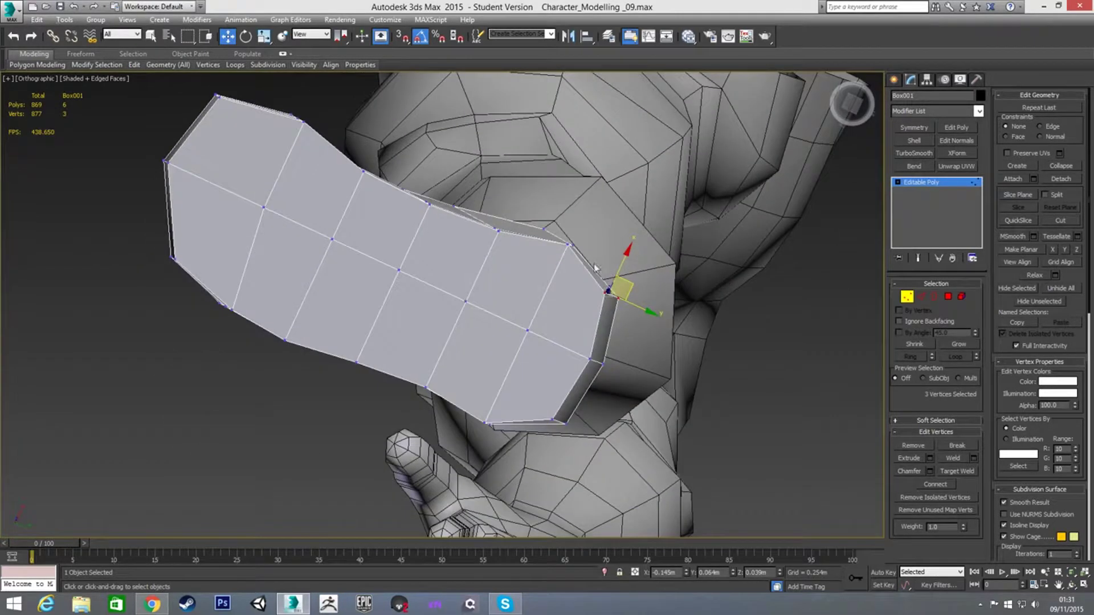
pyautogui.keyDown('alt'); pyautogui.moveTo(575, 236); pyautogui.dragTo(573, 387, button='middle'); pyautogui.keyUp('alt')
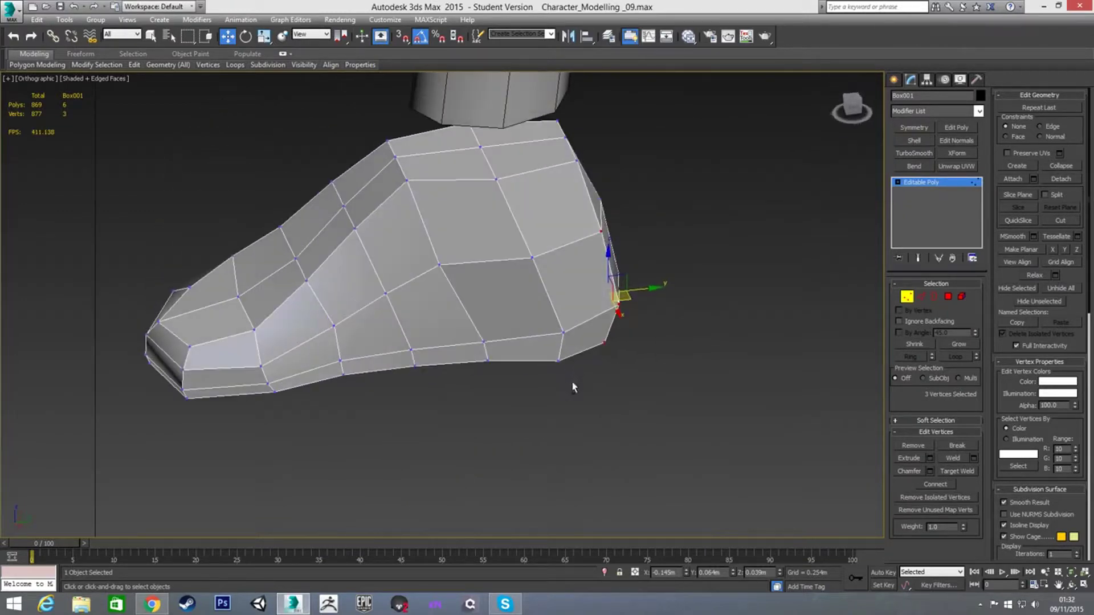
# Move the new instep loop's top vertices down and back in the side view, and the ankle's front top vertices slightly back
pyautogui.press('l')
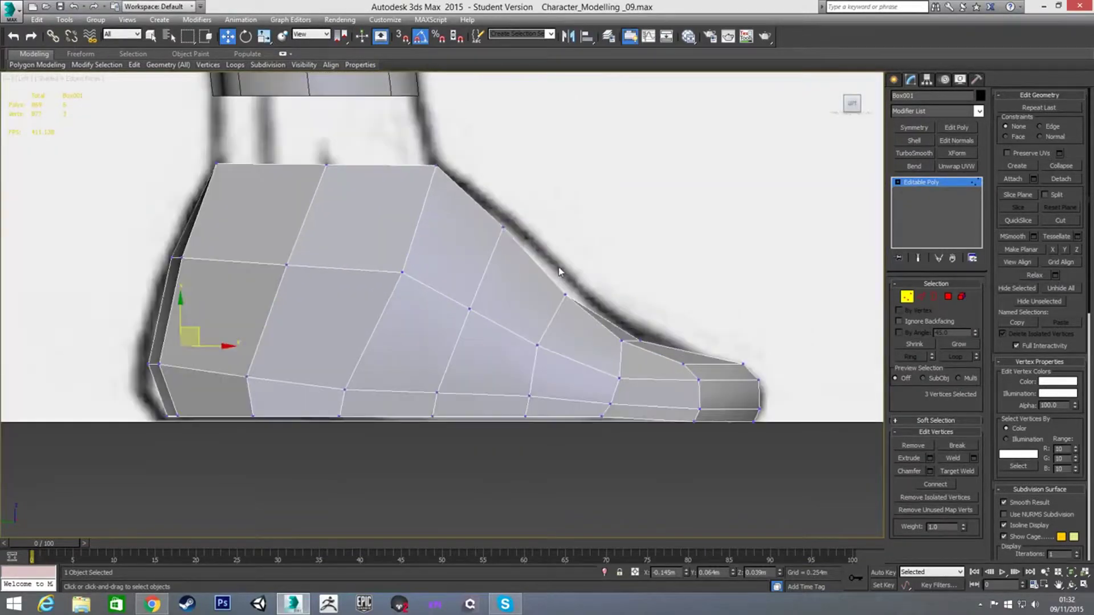
pyautogui.click(503, 227)
pyautogui.moveTo(523, 211); pyautogui.dragTo(511, 228)
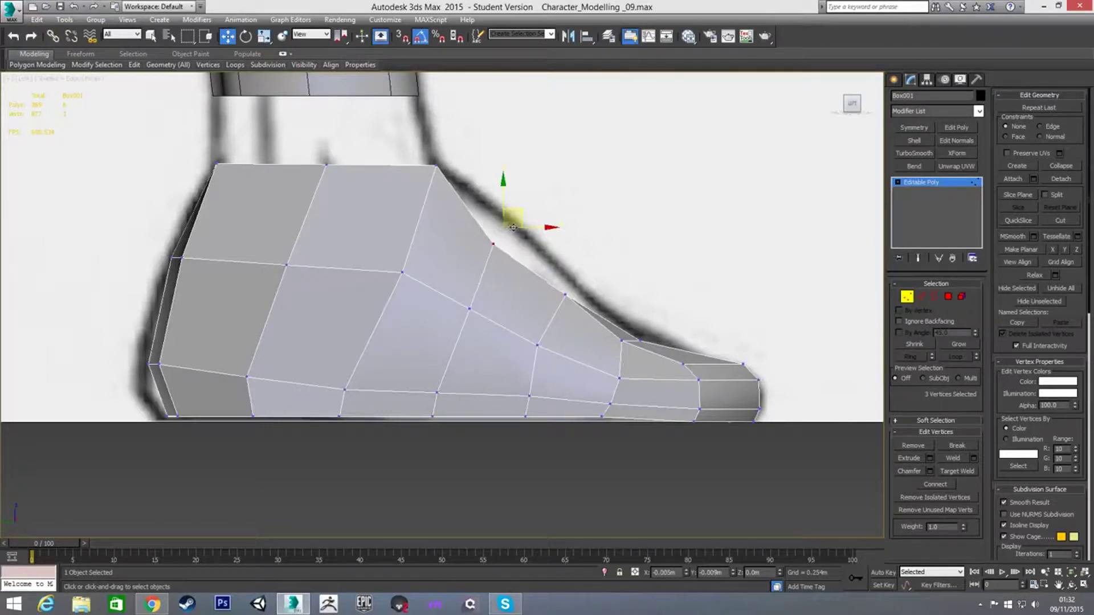
pyautogui.click(646, 232)
pyautogui.moveTo(461, 187); pyautogui.dragTo(441, 154)
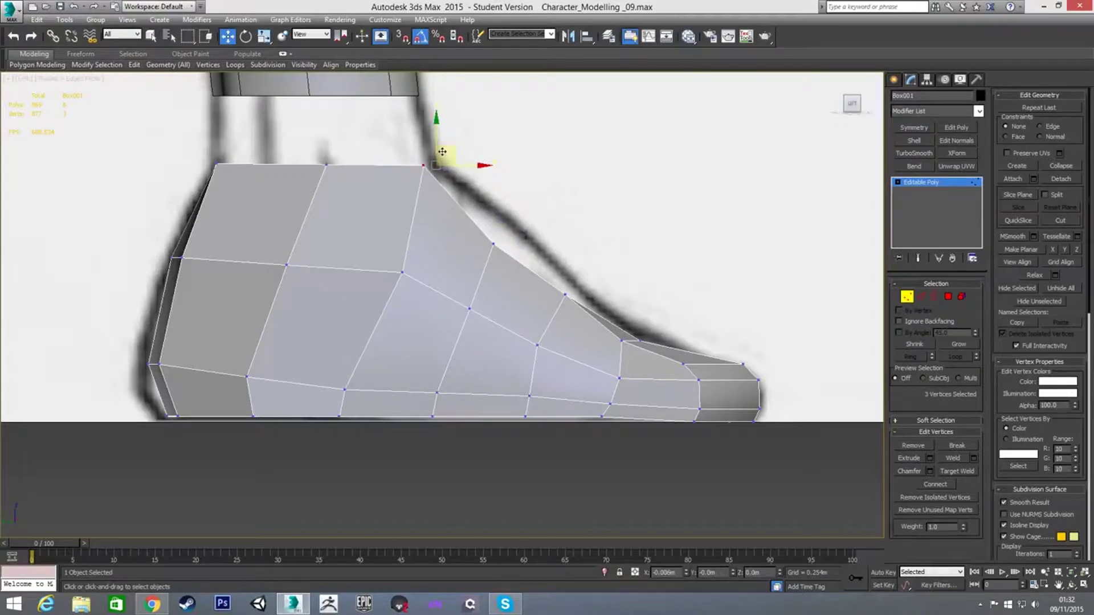
pyautogui.scroll(-2, 573, 213)
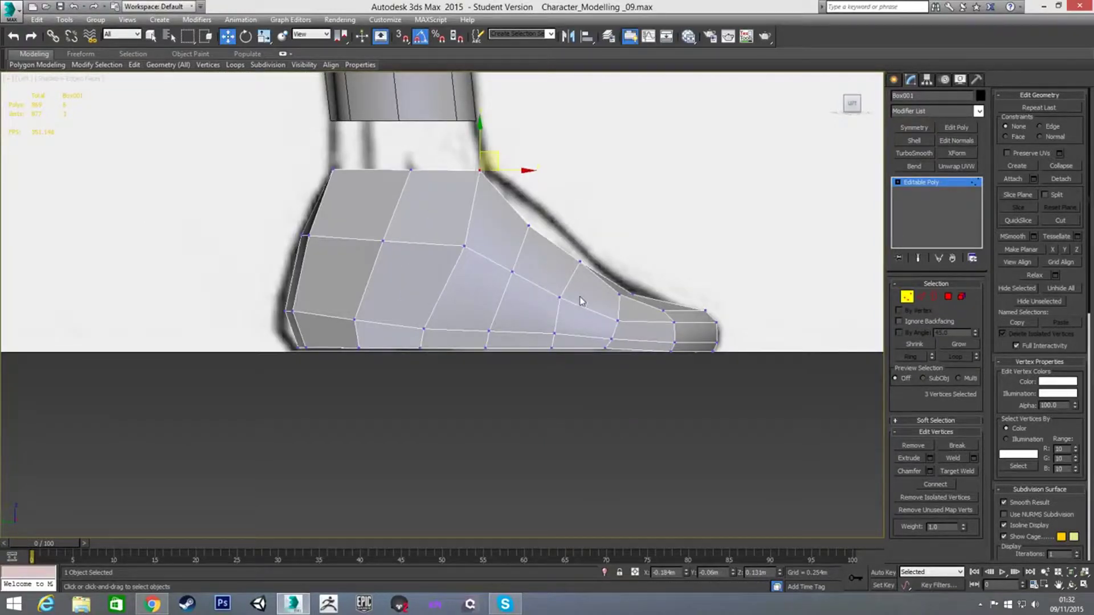
# Lower the side vertices on the upper edge of the two instep loops slightly below the foot's center ridge
pyautogui.click(579, 263)
pyautogui.keyDown('ctrl'); pyautogui.click(529, 226); pyautogui.keyUp('ctrl')
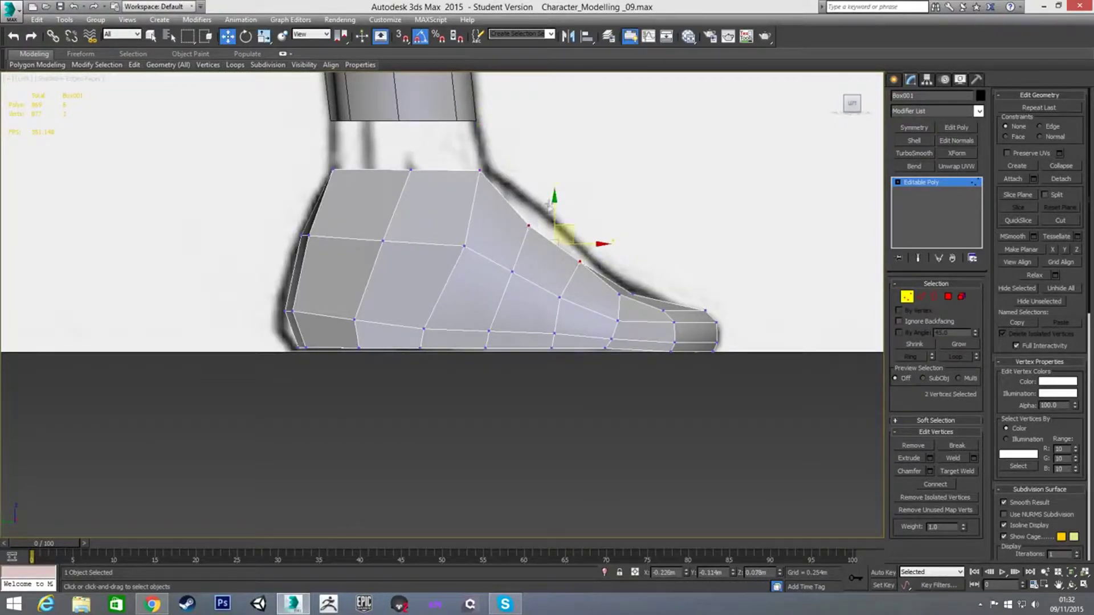
pyautogui.moveTo(573, 226); pyautogui.dragTo(569, 237)
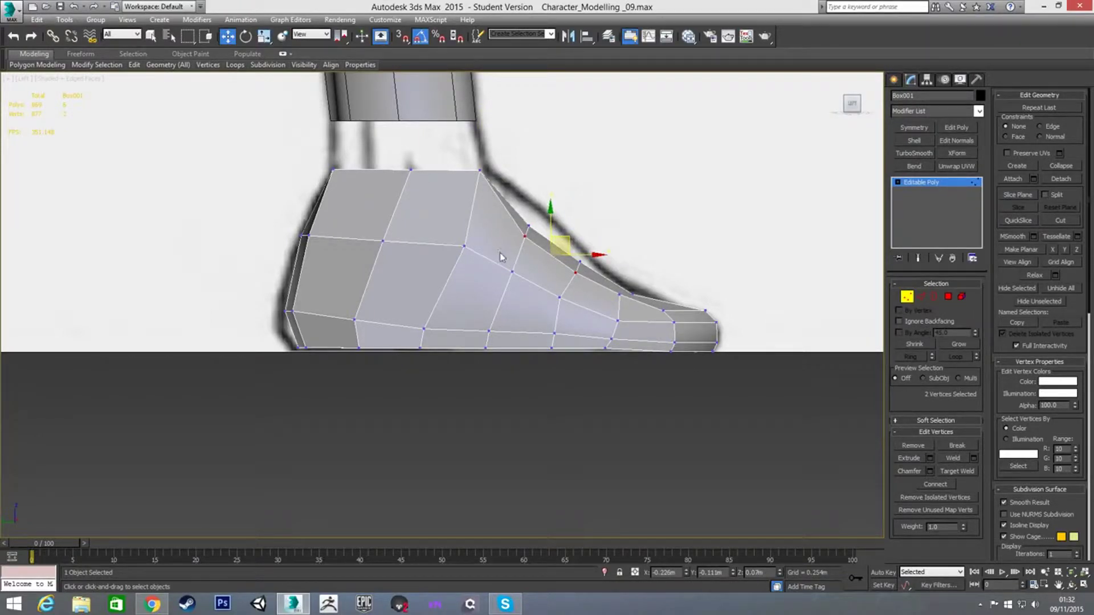
# Move the two corner vertices of the ankle's front top edge slightly back in the side view, excluding the middle vertex
pyautogui.keyDown('alt'); pyautogui.moveTo(485, 197); pyautogui.dragTo(478, 237, button='middle'); pyautogui.keyUp('alt')
pyautogui.click(505, 140)
pyautogui.press('l')
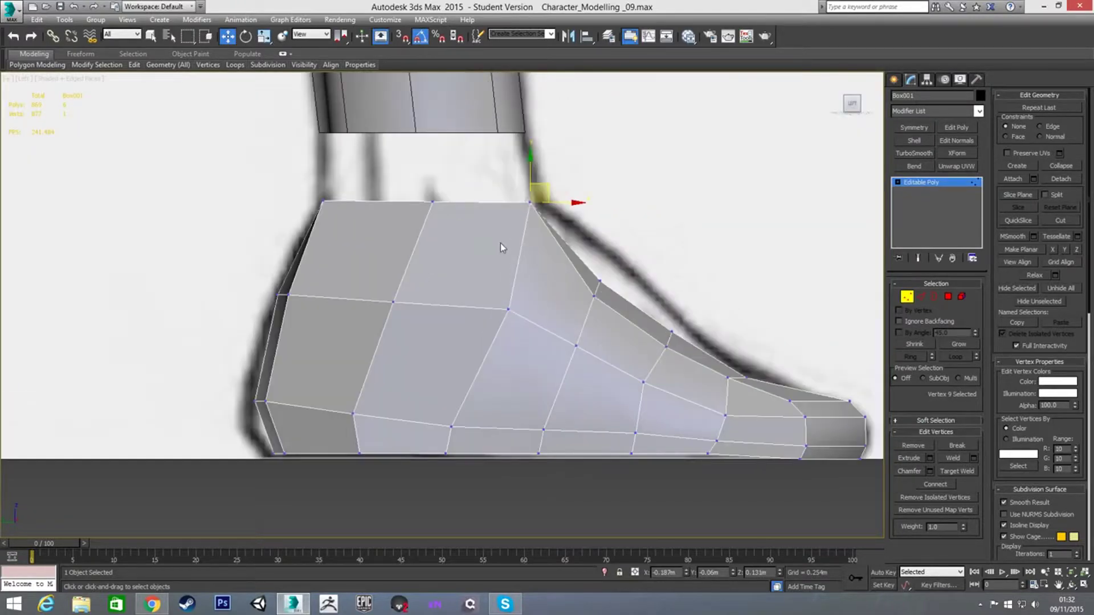
pyautogui.keyDown('alt'); pyautogui.moveTo(512, 195); pyautogui.dragTo(508, 236, button='middle'); pyautogui.keyUp('alt')
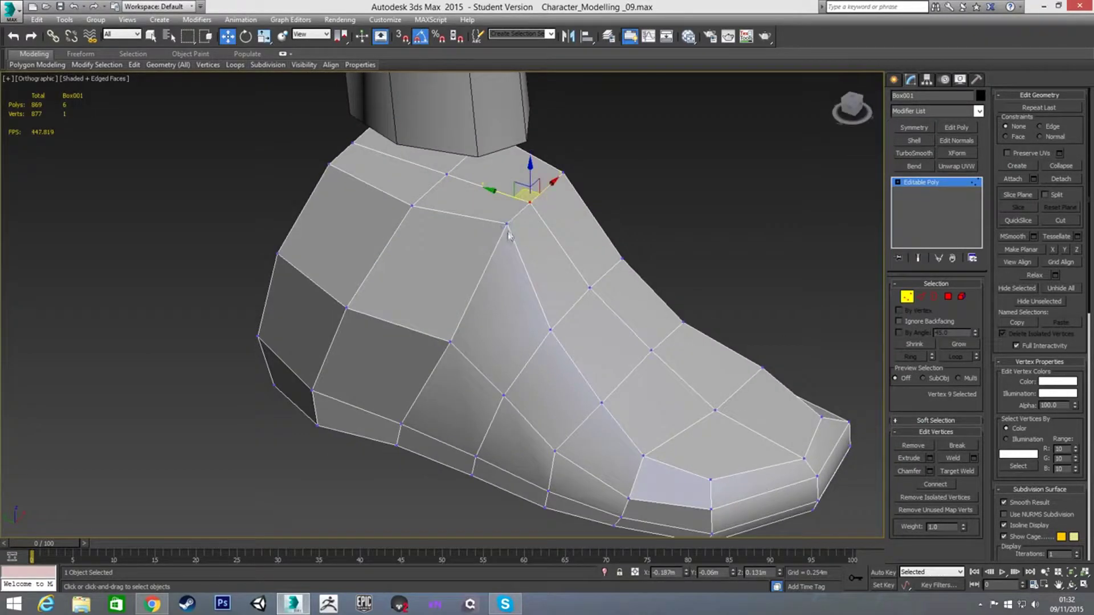
pyautogui.keyDown('ctrl'); pyautogui.click(561, 172); pyautogui.keyUp('ctrl')
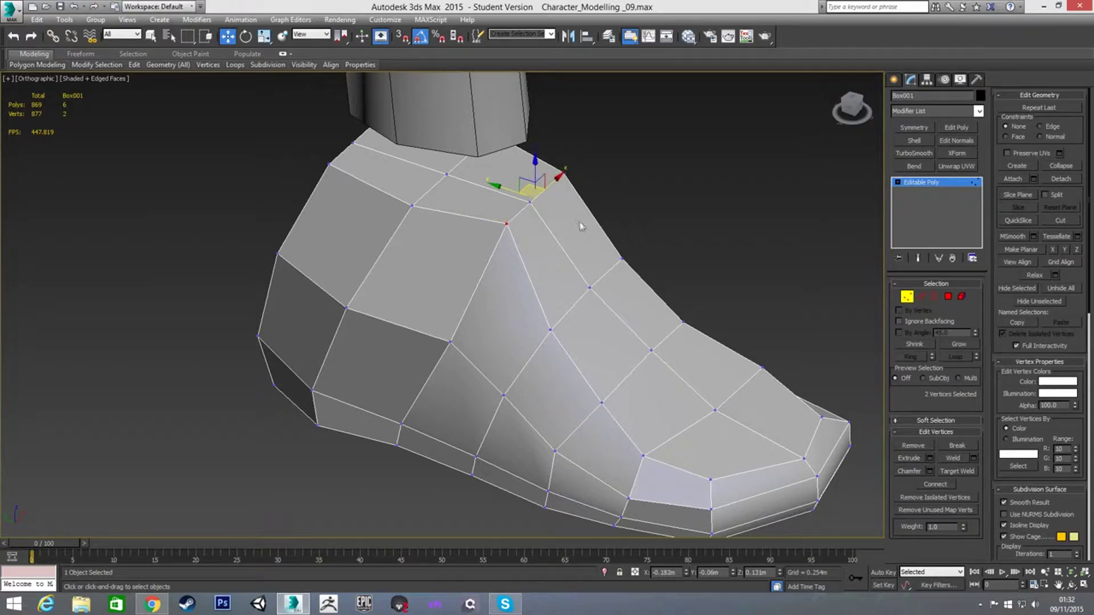
pyautogui.press('l')
pyautogui.scroll(8, 570, 217)
pyautogui.moveTo(583, 213); pyautogui.dragTo(561, 154)
pyautogui.moveTo(647, 264); pyautogui.dragTo(544, 250, button='middle')
pyautogui.scroll(-5, 545, 250)
# Adjust the vertex on the foot's inner side, midway between the ankle and the sole, slightly sideways
pyautogui.moveTo(542, 298)
pyautogui.keyDown('alt'); pyautogui.mouseDown(button='middle')
pyautogui.moveTo(406, 340)
pyautogui.moveTo(398, 362)
pyautogui.moveTo(444, 366)
pyautogui.moveTo(456, 244)
pyautogui.moveTo(501, 220)
pyautogui.moveTo(519, 266)
pyautogui.moveTo(579, 286)
pyautogui.moveTo(540, 272)
pyautogui.moveTo(522, 310)
pyautogui.moveTo(505, 299)
pyautogui.moveTo(553, 281)
pyautogui.moveTo(566, 318)
pyautogui.mouseUp(button='middle'); pyautogui.keyUp('alt')
pyautogui.click(574, 306)
pyautogui.click(597, 268)
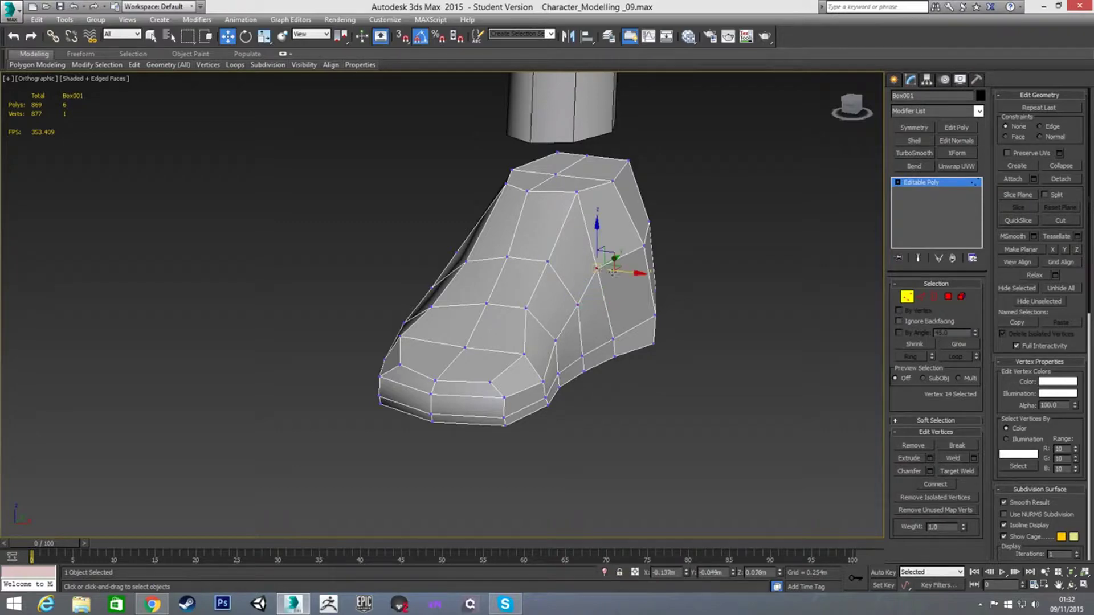
pyautogui.keyDown('alt'); pyautogui.moveTo(609, 274); pyautogui.dragTo(613, 240, button='middle'); pyautogui.keyUp('alt')
pyautogui.press('f')
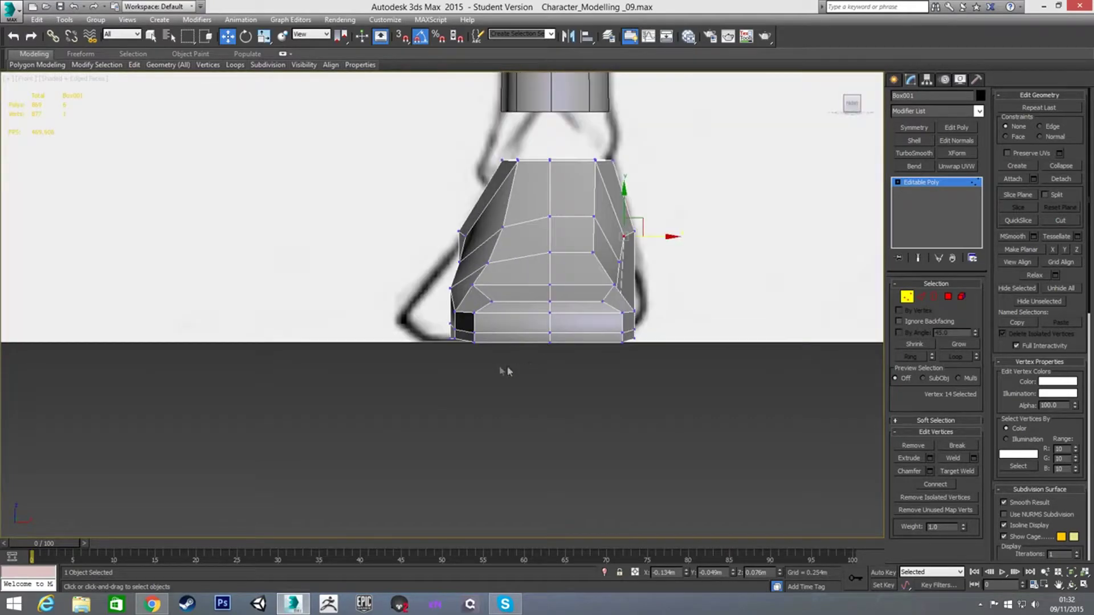
# Scale all the vertices of the sole slightly inward across the foot's width
pyautogui.moveTo(435, 340); pyautogui.dragTo(574, 374)
pyautogui.moveTo(655, 369); pyautogui.dragTo(654, 369)
pyautogui.keyDown('alt'); pyautogui.moveTo(583, 376); pyautogui.dragTo(541, 388, button='middle'); pyautogui.keyUp('alt')
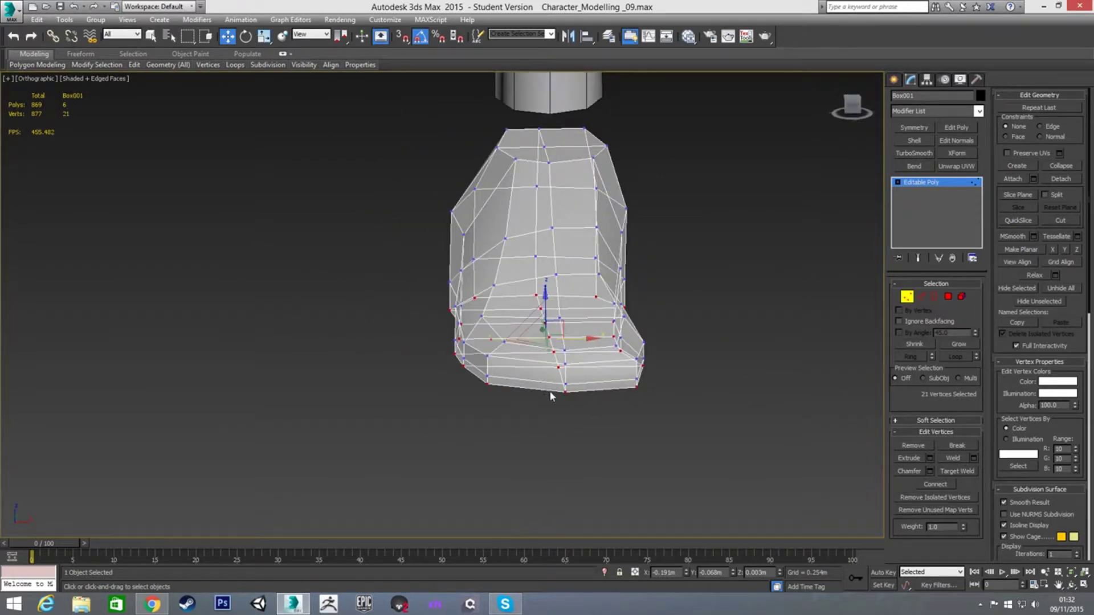
pyautogui.press('r')
pyautogui.moveTo(491, 341); pyautogui.dragTo(499, 341)
# Examine the sole and heel against the front and side reference sketches
pyautogui.press('f')
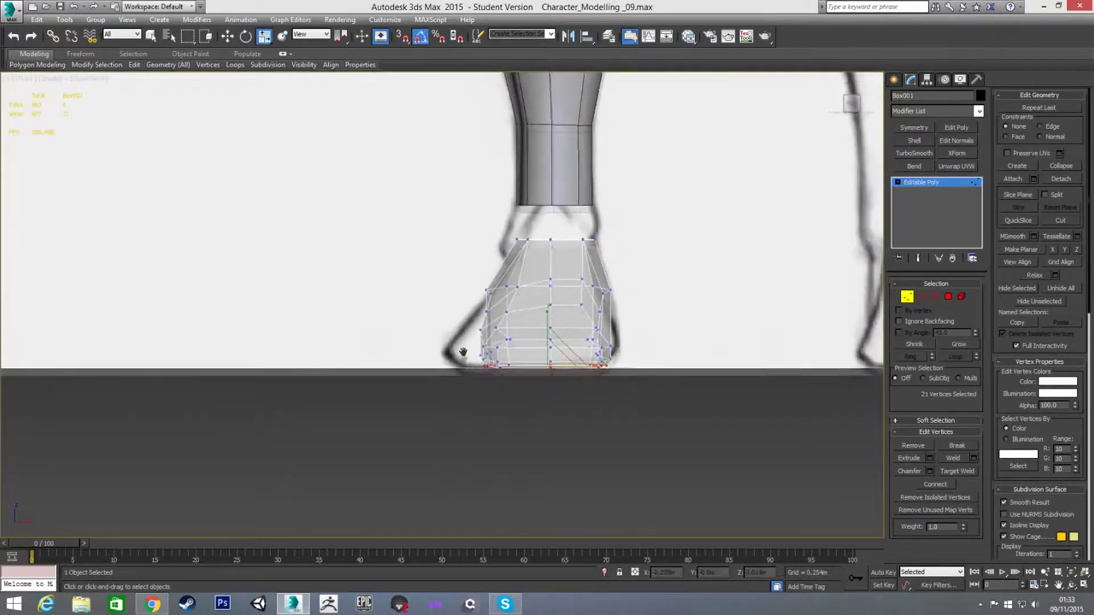
pyautogui.scroll(3, 551, 369)
pyautogui.press('l')
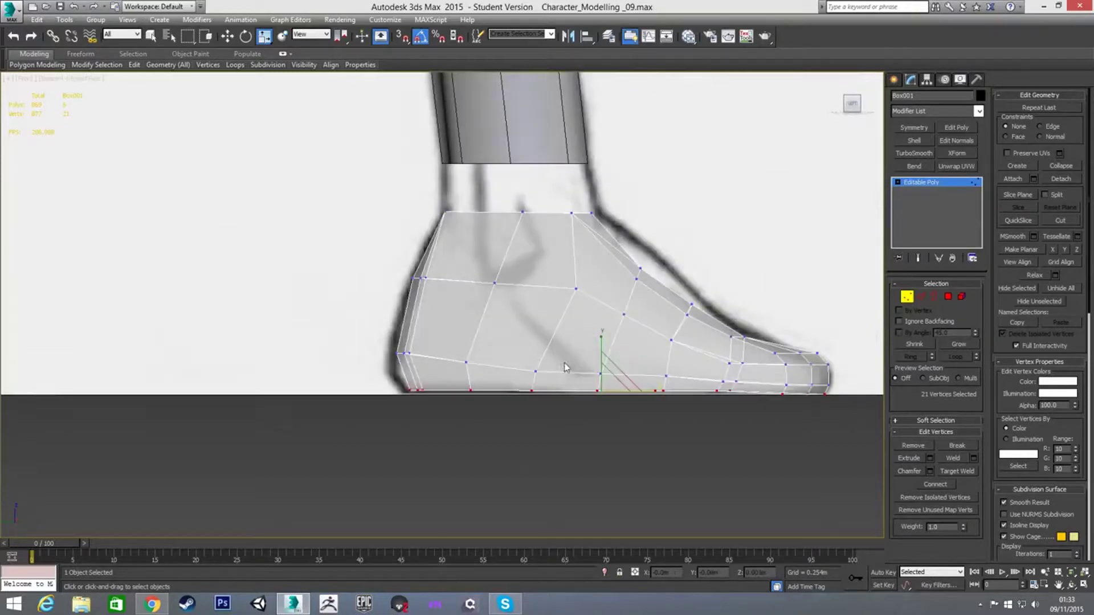
pyautogui.scroll(2, 518, 347)
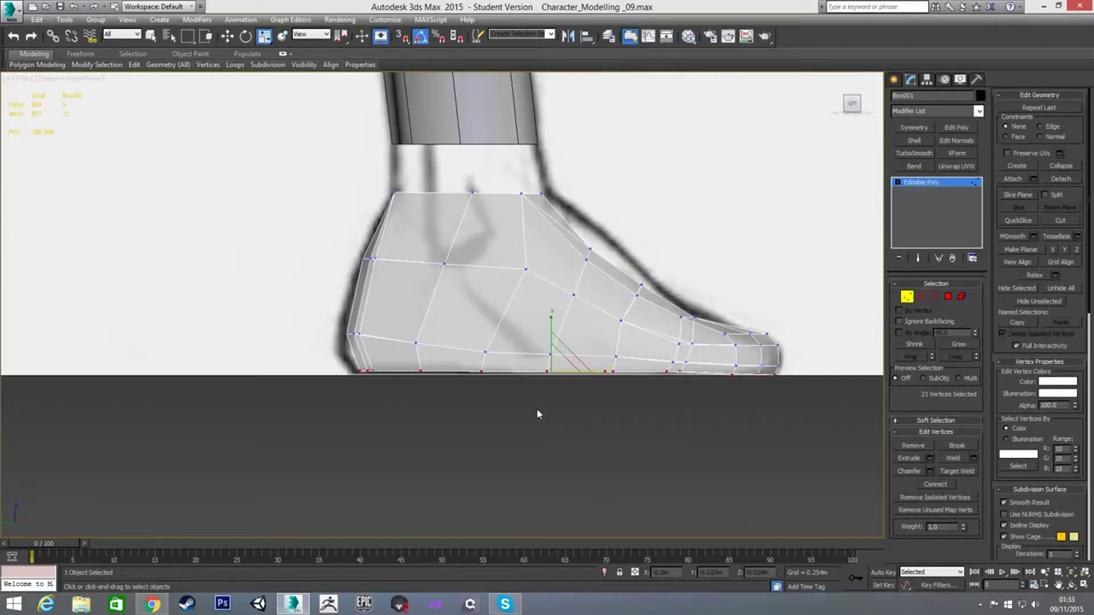
pyautogui.keyDown('alt'); pyautogui.moveTo(539, 415); pyautogui.dragTo(715, 365, button='middle'); pyautogui.keyUp('alt')
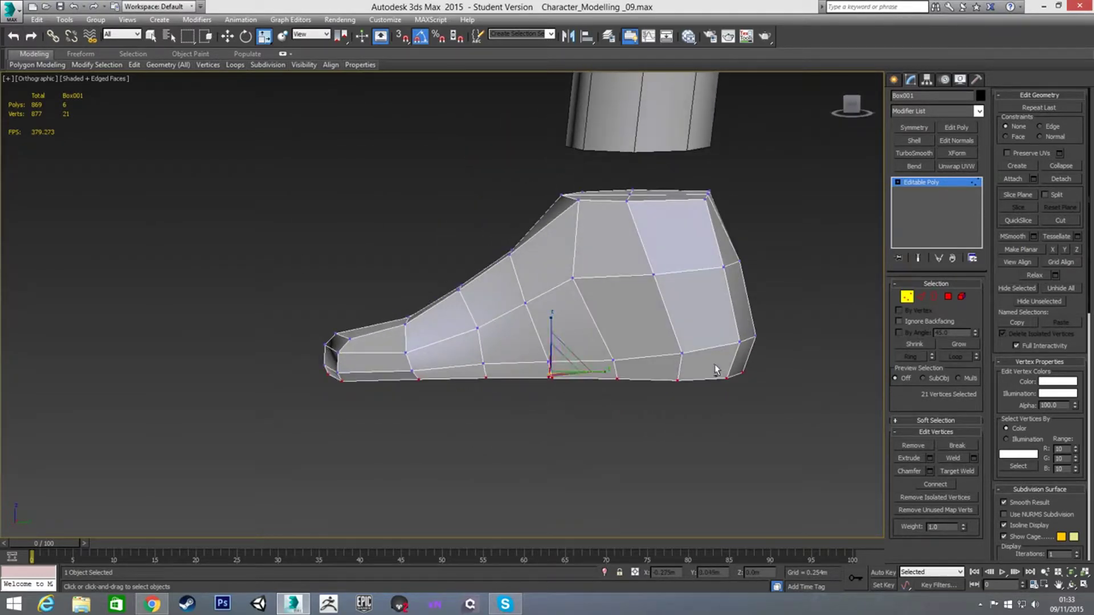
pyautogui.press('l')
pyautogui.moveTo(799, 440); pyautogui.dragTo(874, 453)
pyautogui.keyDown('alt'); pyautogui.moveTo(875, 453); pyautogui.dragTo(504, 419, button='middle'); pyautogui.keyUp('alt')
pyautogui.moveTo(525, 338); pyautogui.dragTo(501, 353, button='middle')
pyautogui.scroll(-2, 496, 353)
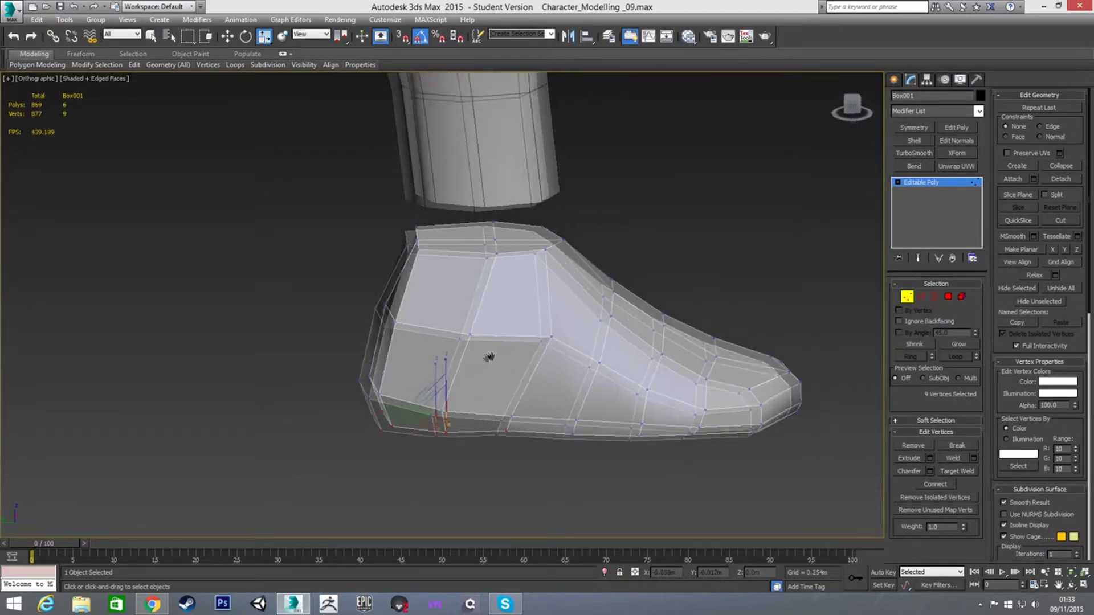
pyautogui.press('f')
pyautogui.moveTo(556, 310); pyautogui.dragTo(516, 364, button='middle')
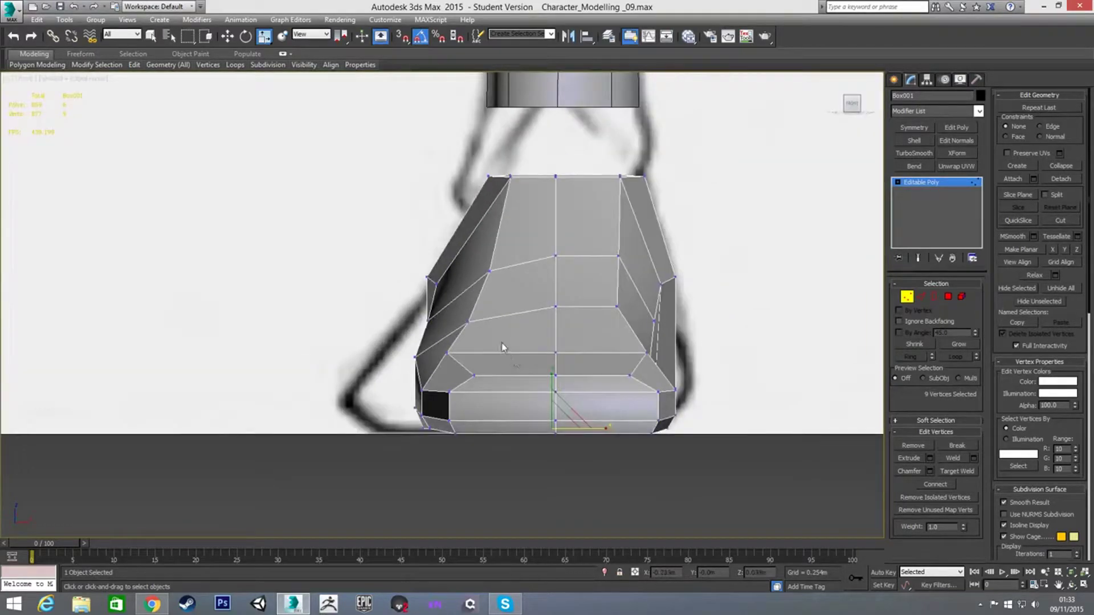
# Adjust the vertex on the heel's outer side sideways from the front and back to refine the outer contour
pyautogui.scroll(-3, 501, 344)
pyautogui.moveTo(460, 309); pyautogui.dragTo(487, 300)
pyautogui.press('w')
pyautogui.keyDown('alt'); pyautogui.moveTo(461, 327); pyautogui.dragTo(454, 288, button='middle'); pyautogui.keyUp('alt')
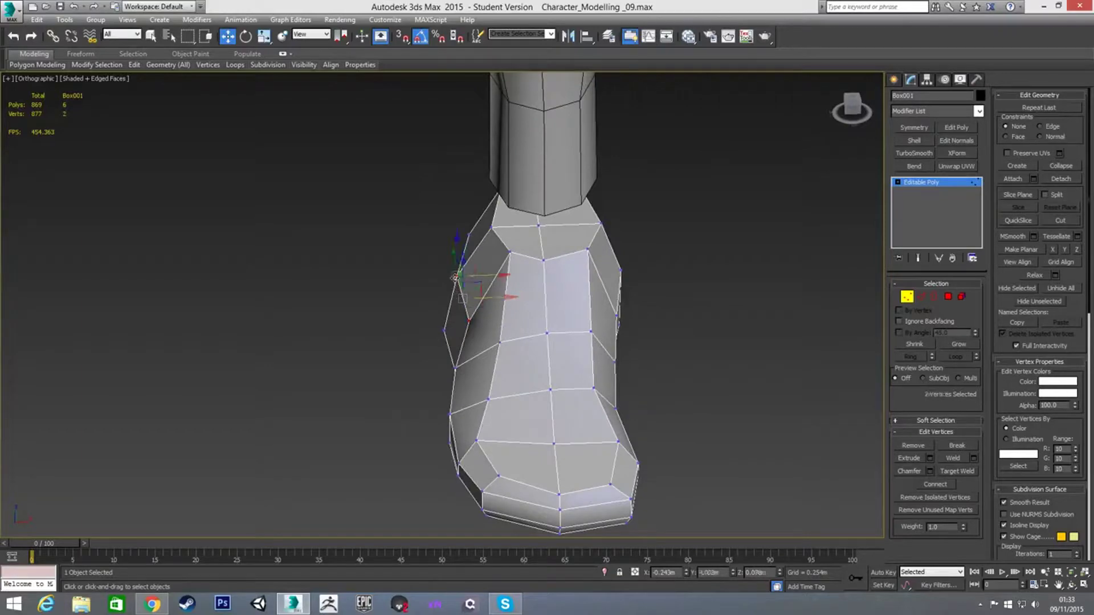
pyautogui.press('f')
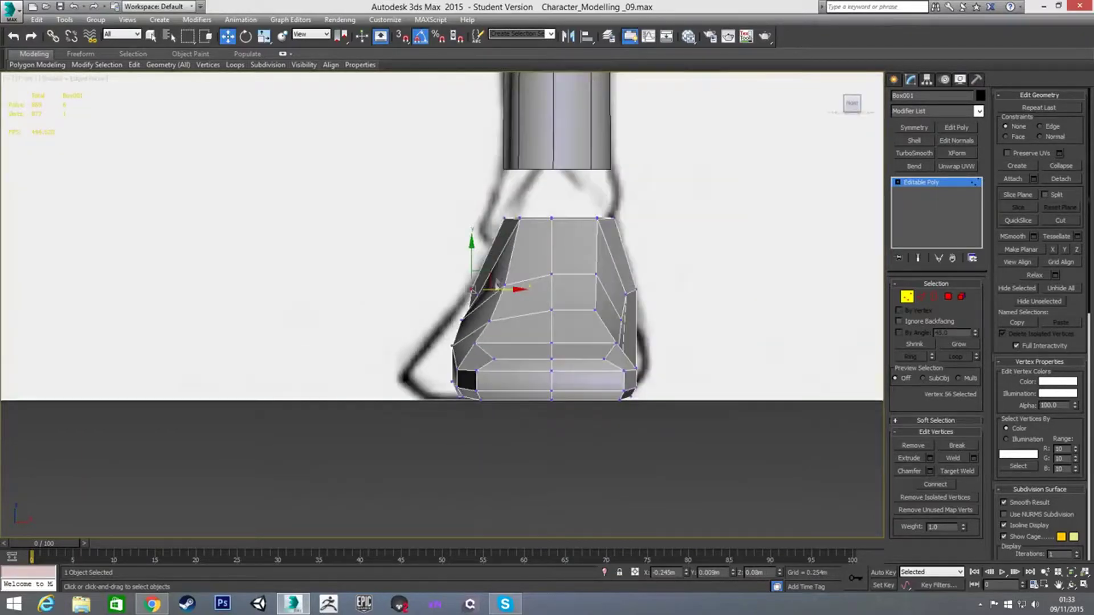
pyautogui.moveTo(498, 289); pyautogui.dragTo(507, 291)
pyautogui.keyDown('alt'); pyautogui.moveTo(513, 291); pyautogui.dragTo(651, 346, button='middle'); pyautogui.keyUp('alt')
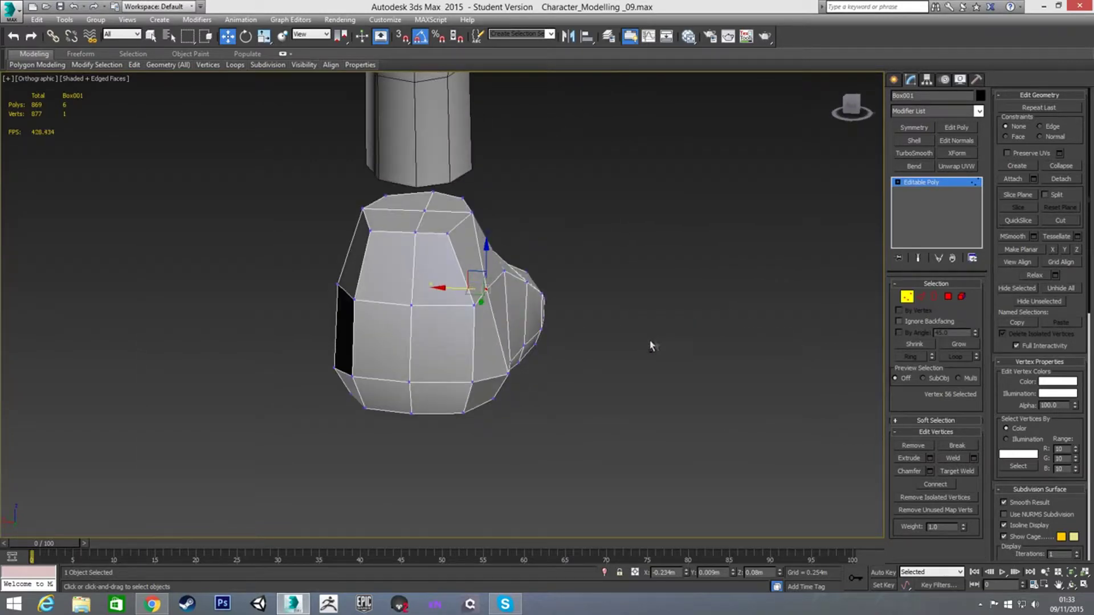
pyautogui.moveTo(456, 290); pyautogui.dragTo(473, 292)
pyautogui.keyDown('alt'); pyautogui.moveTo(491, 337); pyautogui.dragTo(469, 242, button='middle'); pyautogui.keyUp('alt')
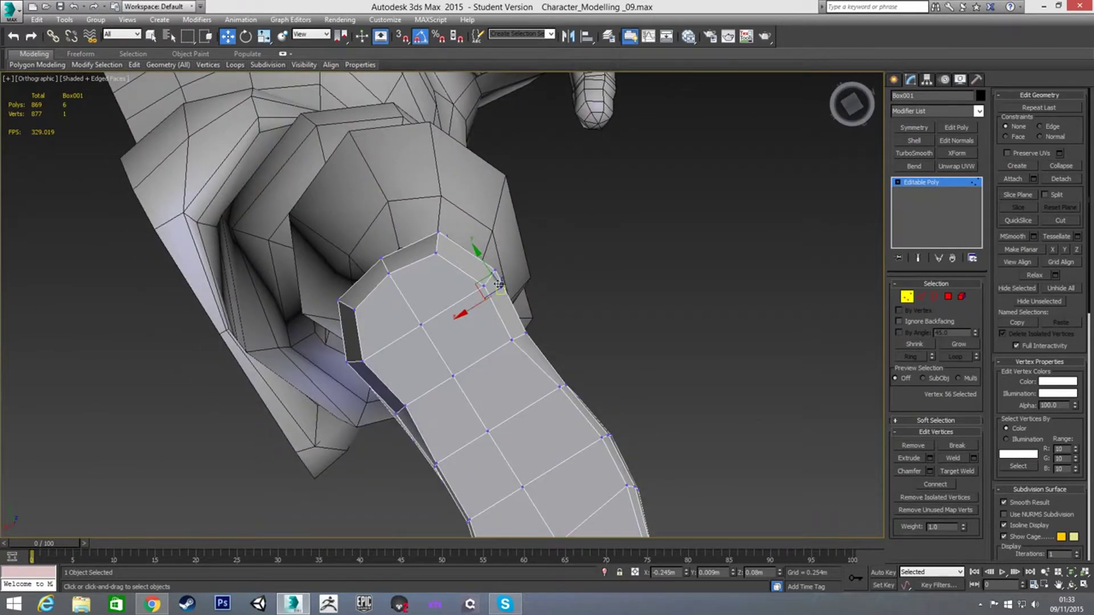
# Try to scale the heel's lower vertices, picked from below, narrower across the foot's width
pyautogui.press('v')
pyautogui.click(503, 321)
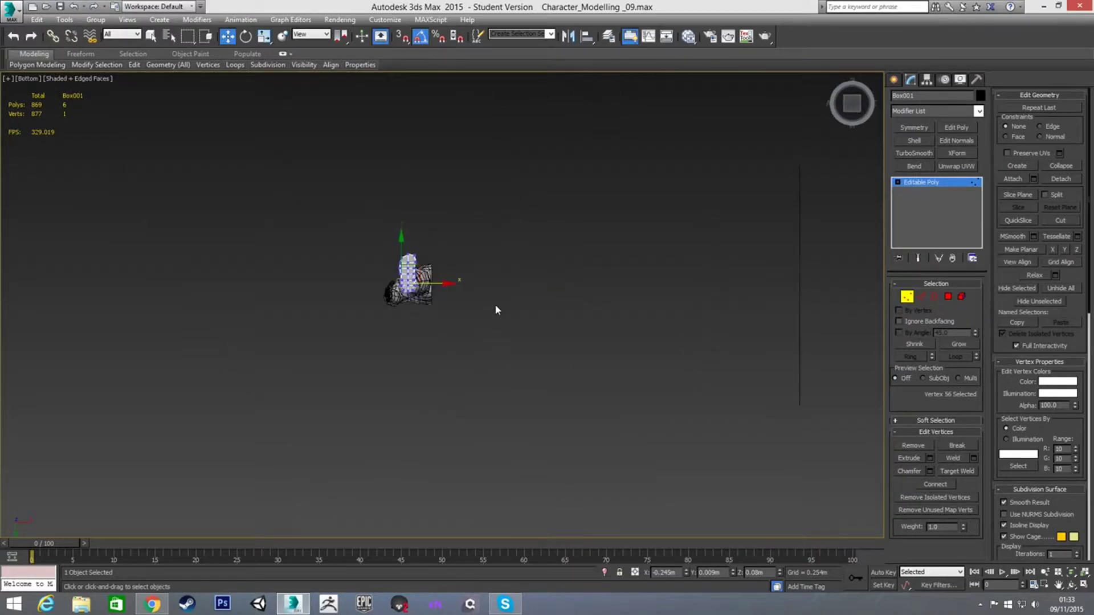
pyautogui.scroll(2, 454, 288)
pyautogui.scroll(3, 344, 244)
pyautogui.scroll(1, 377, 268)
pyautogui.moveTo(379, 305); pyautogui.dragTo(461, 248, button='middle')
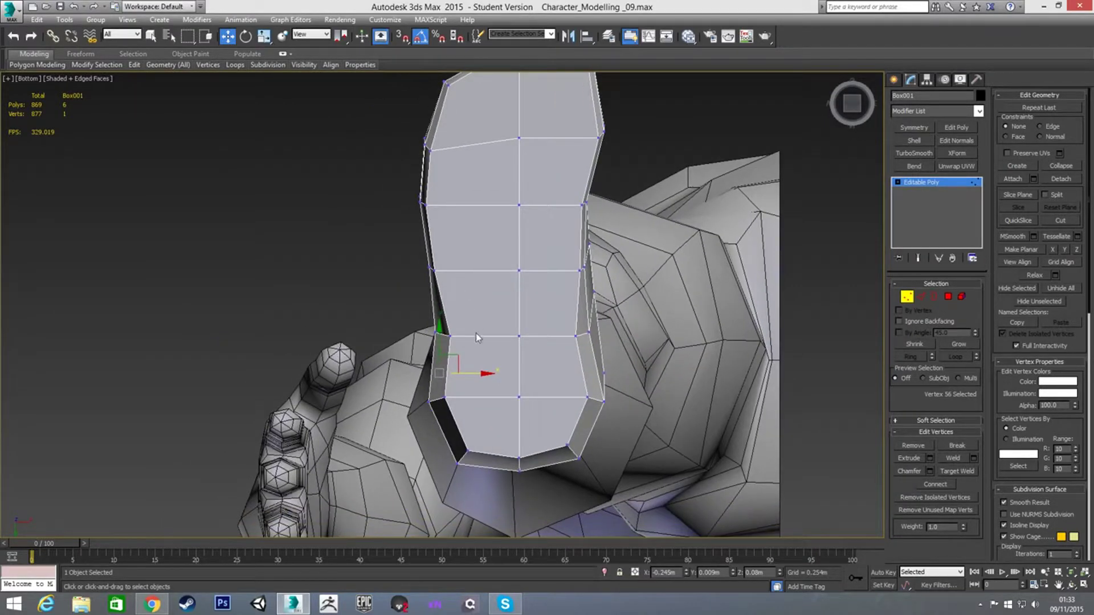
pyautogui.moveTo(476, 337); pyautogui.dragTo(470, 299, button='middle')
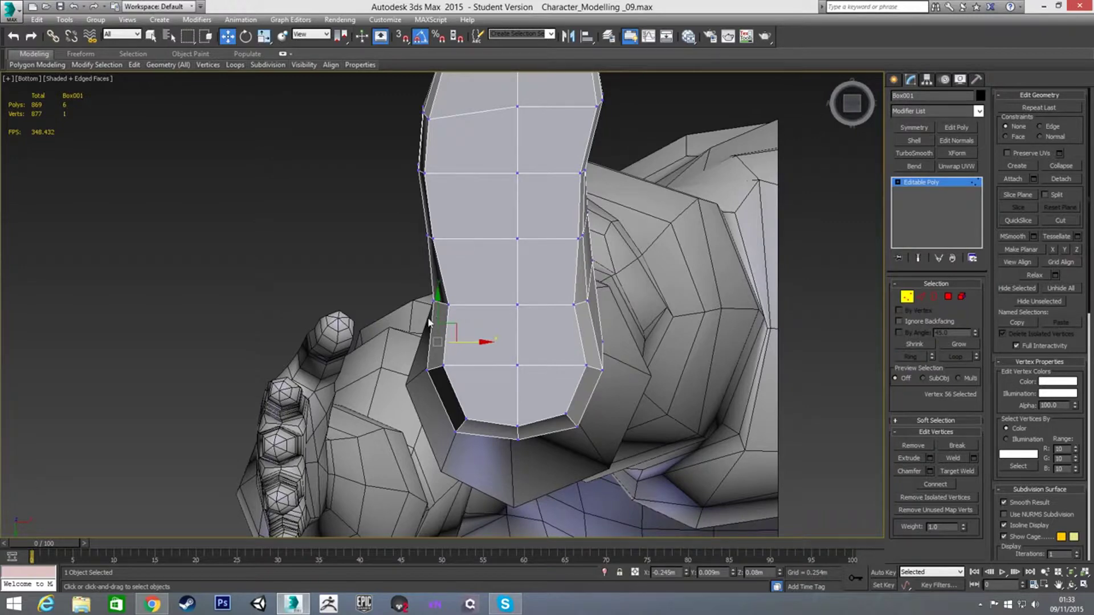
pyautogui.moveTo(664, 470); pyautogui.dragTo(662, 469)
pyautogui.keyDown('alt'); pyautogui.moveTo(525, 348); pyautogui.dragTo(595, 399, button='middle'); pyautogui.keyUp('alt')
pyautogui.keyDown('alt'); pyautogui.moveTo(593, 284); pyautogui.dragTo(593, 284); pyautogui.keyUp('alt')
pyautogui.keyDown('alt'); pyautogui.moveTo(593, 284); pyautogui.dragTo(555, 297, button='middle'); pyautogui.keyUp('alt')
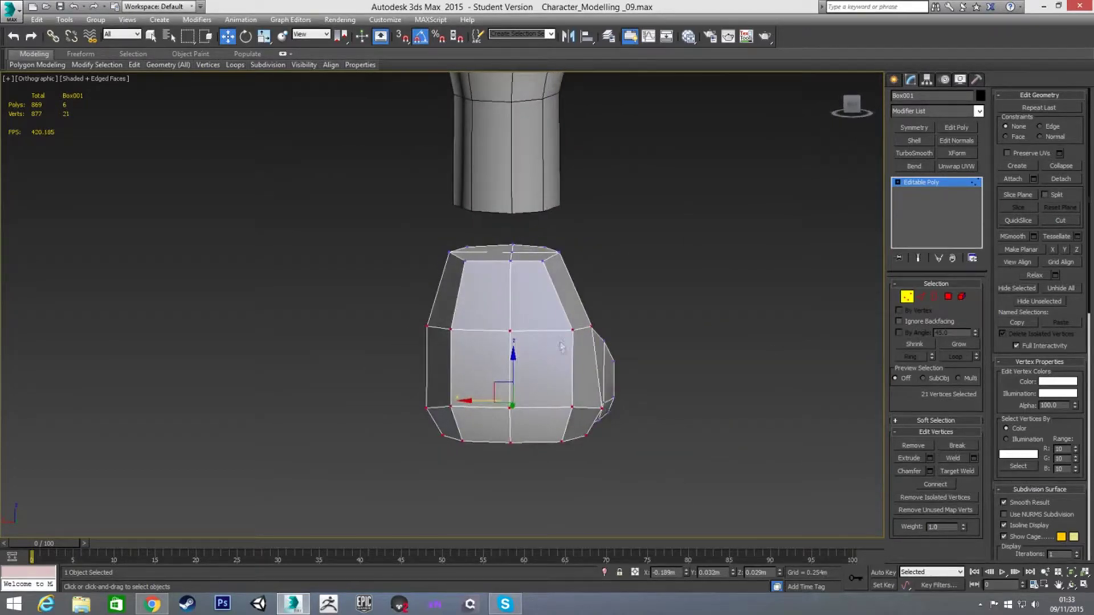
pyautogui.press('r')
pyautogui.moveTo(561, 401); pyautogui.dragTo(550, 400)
pyautogui.hotkey('ctrl', 'z')
pyautogui.keyDown('alt'); pyautogui.moveTo(551, 400); pyautogui.dragTo(375, 183, button='middle'); pyautogui.keyUp('alt')
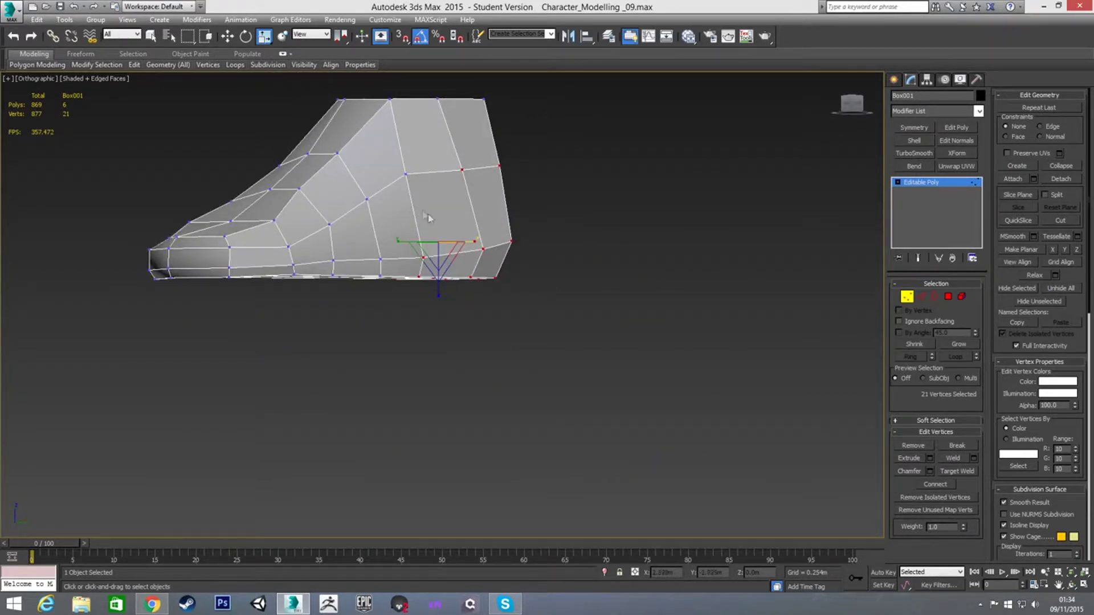
# Move the vertices along the back of the heel forward in the side view
pyautogui.press('l')
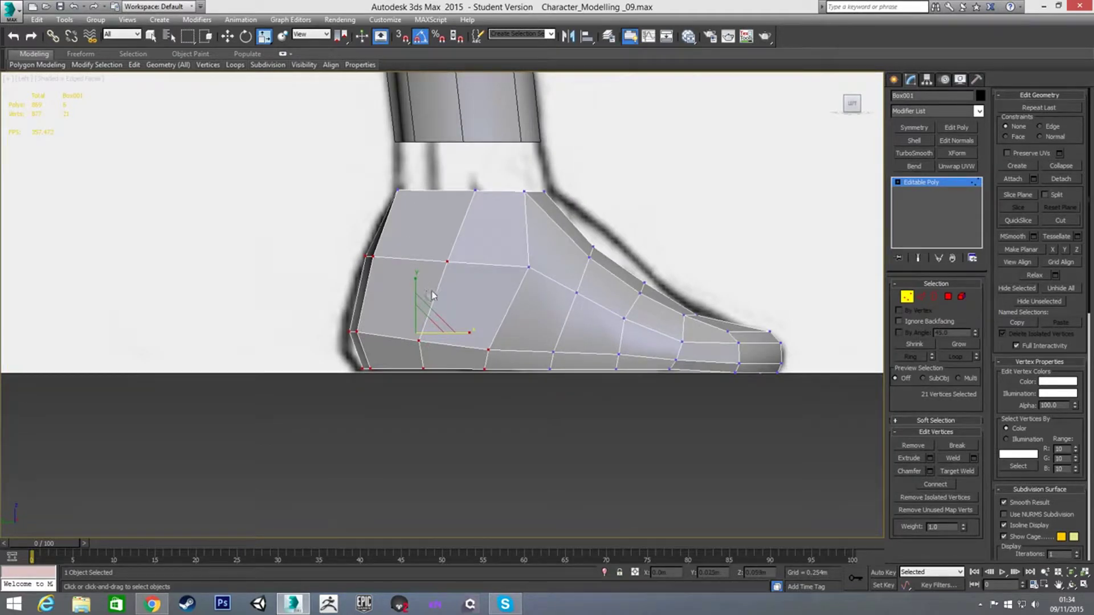
pyautogui.click(321, 272)
pyautogui.moveTo(409, 406); pyautogui.dragTo(409, 406)
pyautogui.press('w')
pyautogui.moveTo(403, 319); pyautogui.dragTo(339, 310)
pyautogui.moveTo(376, 361); pyautogui.dragTo(411, 351)
pyautogui.moveTo(329, 329); pyautogui.dragTo(363, 334)
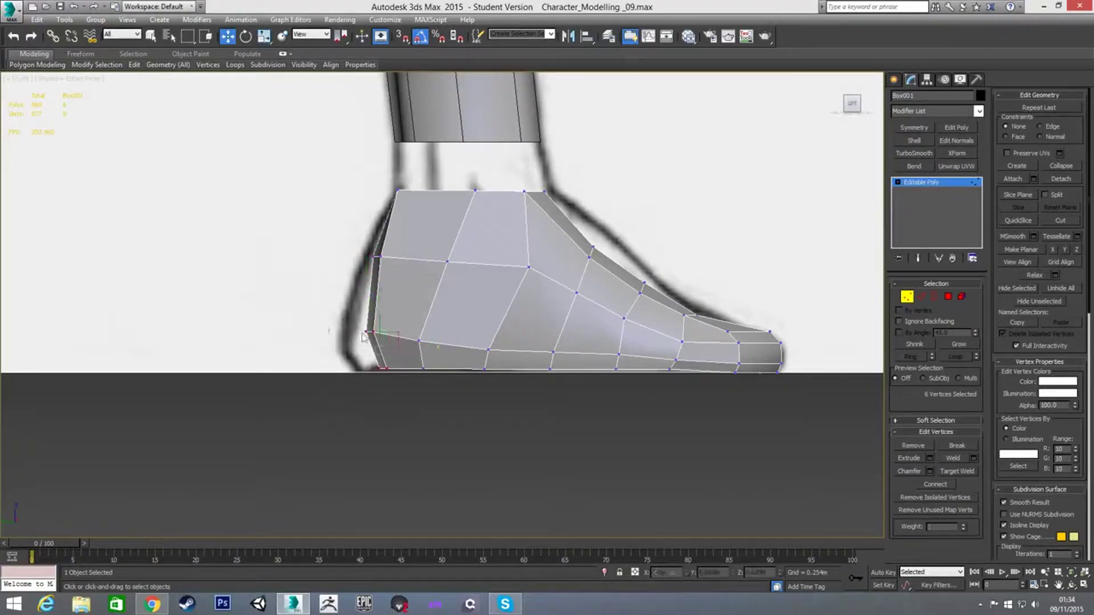
# Move the lower side vertices of the heel forward in the side view and the mid-height vertex below the ankle's front slightly back
pyautogui.moveTo(456, 397); pyautogui.dragTo(458, 393)
pyautogui.click(444, 357)
pyautogui.hotkey('ctrl', 'z')
pyautogui.moveTo(470, 359); pyautogui.dragTo(594, 366)
pyautogui.hotkey('alt', 'x')
pyautogui.moveTo(520, 262); pyautogui.dragTo(548, 276)
pyautogui.keyDown('alt'); pyautogui.moveTo(547, 271); pyautogui.dragTo(585, 302, button='middle'); pyautogui.keyUp('alt')
# Move the two back corner vertices of the ankle's top forward in the side view and its middle row slightly back
pyautogui.click(406, 214)
pyautogui.press('l')
pyautogui.scroll(5, 459, 274)
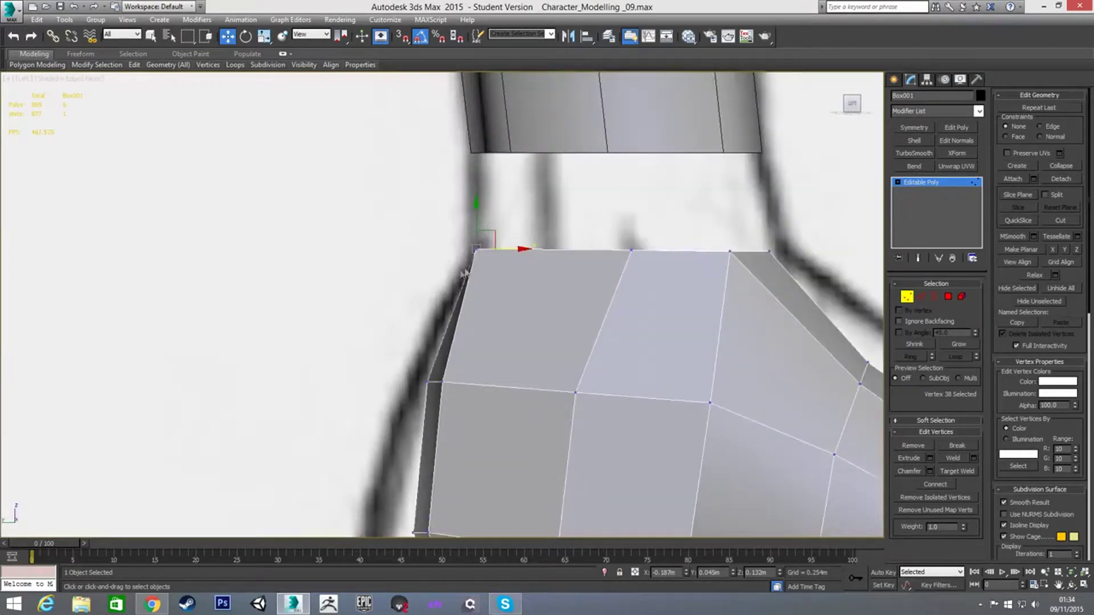
pyautogui.keyDown('alt'); pyautogui.moveTo(456, 234); pyautogui.dragTo(481, 268, button='middle'); pyautogui.keyUp('alt')
pyautogui.click(485, 272)
pyautogui.click(484, 267)
pyautogui.keyDown('ctrl'); pyautogui.click(464, 223); pyautogui.keyUp('ctrl')
pyautogui.press('l')
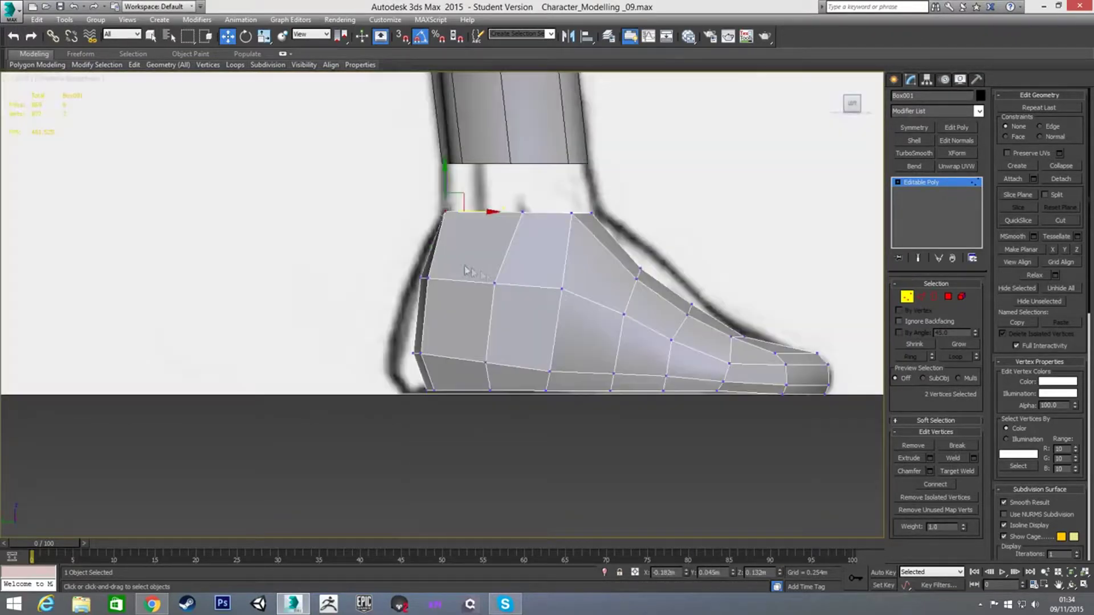
pyautogui.scroll(5, 456, 223)
pyautogui.moveTo(483, 204); pyautogui.dragTo(539, 168)
pyautogui.scroll(-2, 512, 232)
pyautogui.click(553, 261)
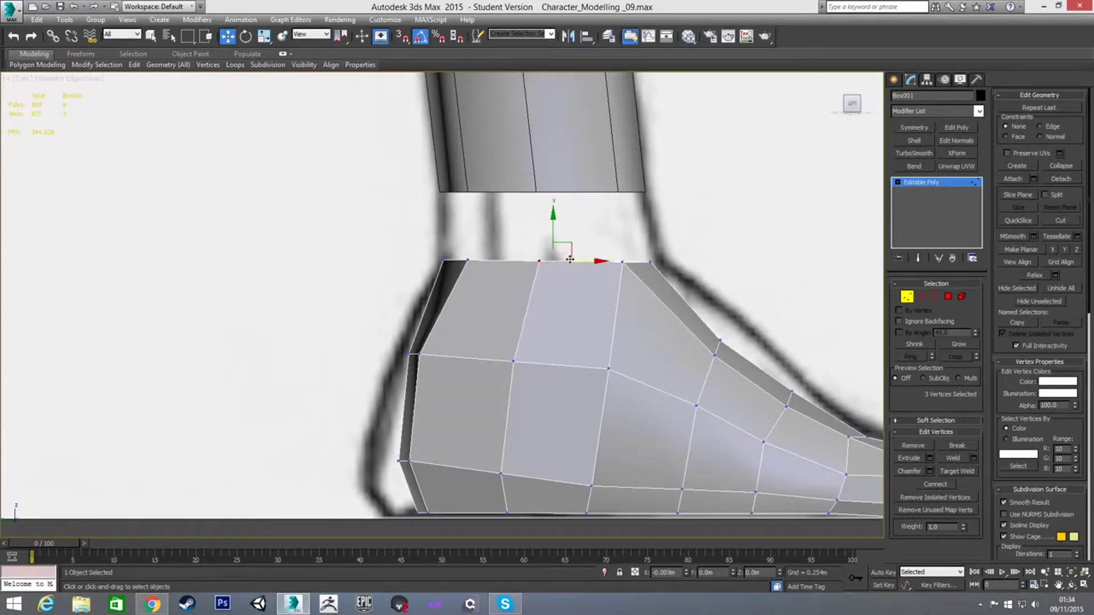
pyautogui.keyDown('alt'); pyautogui.moveTo(584, 262); pyautogui.dragTo(570, 275, button='middle'); pyautogui.keyUp('alt')
# Delete the four polygons capping the top of the ankle to open the foot mesh
pyautogui.press('4')
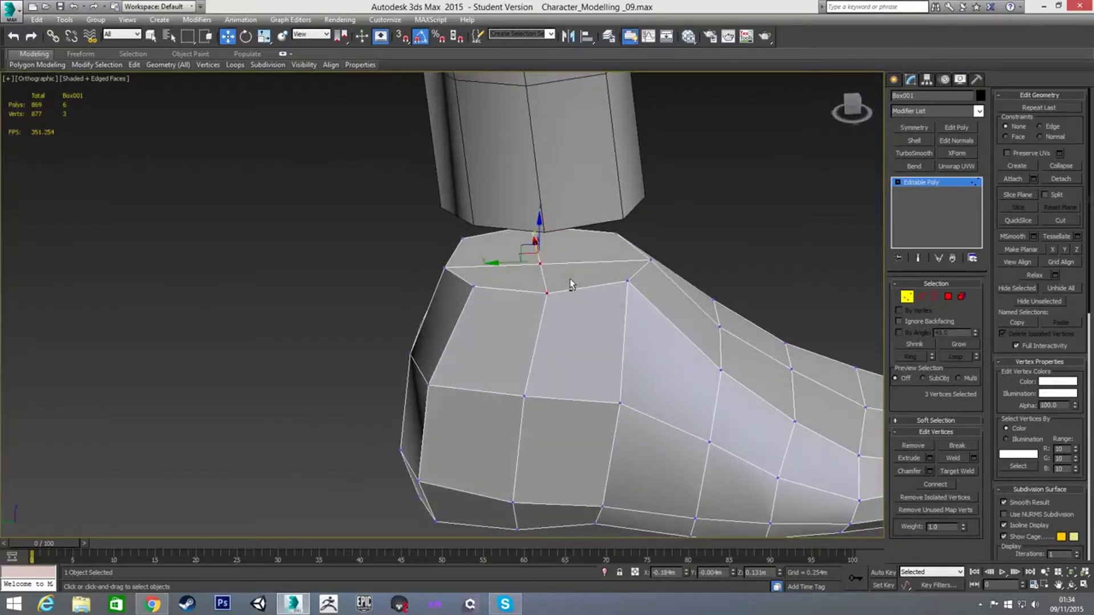
pyautogui.click(422, 365)
pyautogui.click(516, 250)
pyautogui.keyDown('shift'); pyautogui.click(546, 247); pyautogui.keyUp('shift')
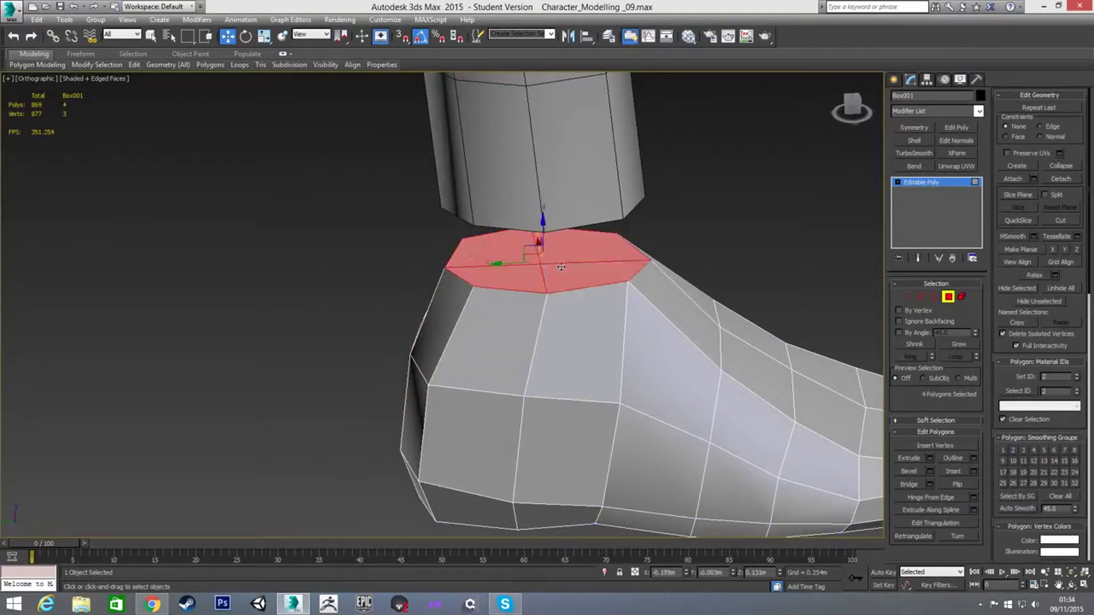
pyautogui.press('Delete')
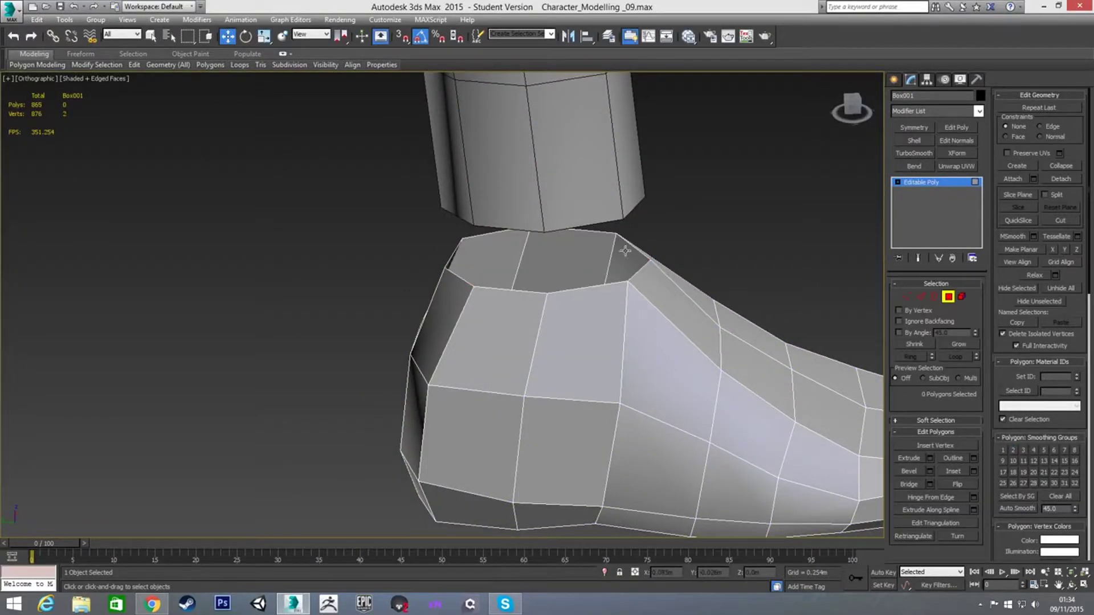
pyautogui.click(949, 300)
# Attach the foot mesh to the Base_Human body mesh
pyautogui.keyDown('alt'); pyautogui.moveTo(744, 299); pyautogui.dragTo(619, 269, button='middle'); pyautogui.keyUp('alt')
pyautogui.scroll(-3, 678, 275)
pyautogui.click(686, 240)
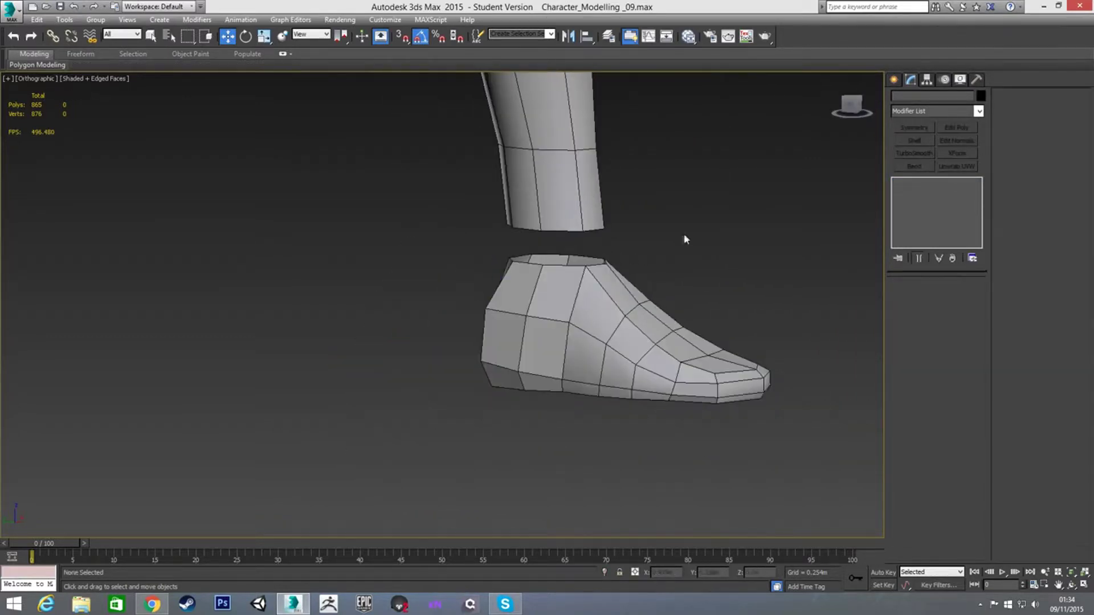
pyautogui.click(568, 210)
pyautogui.click(1014, 178)
pyautogui.click(524, 292)
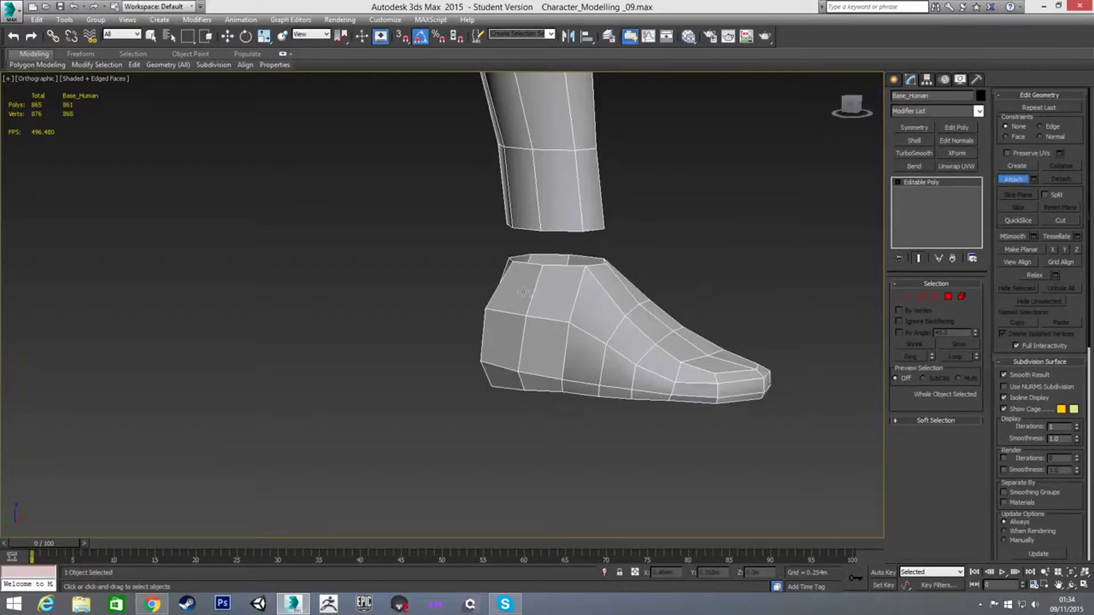
pyautogui.press('w')
pyautogui.click(786, 242)
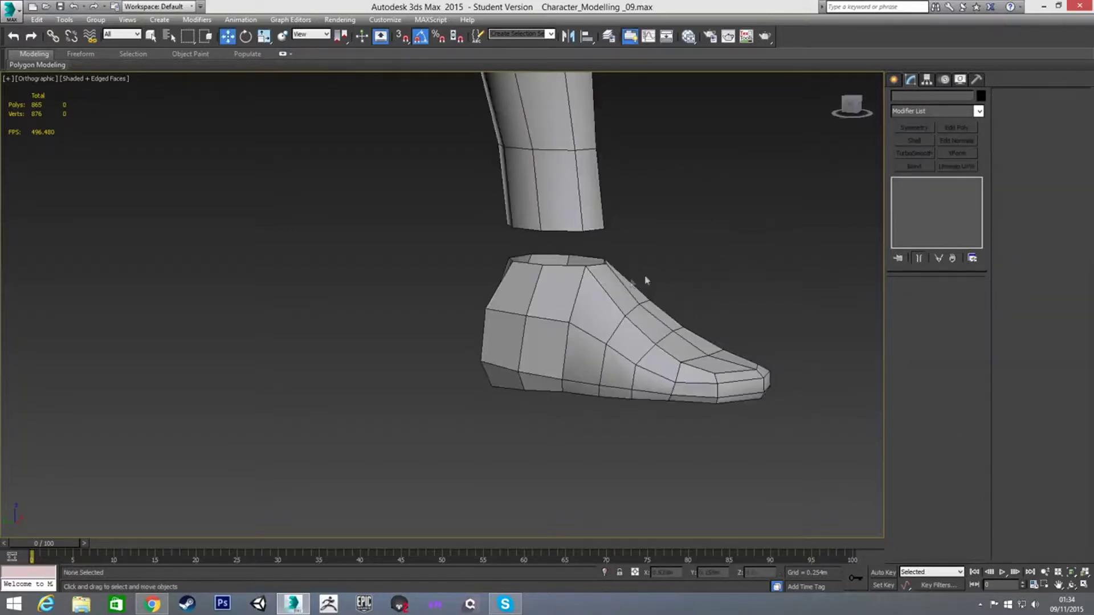
# Bridge the open border at the bottom of the leg with the border at the top of the foot
pyautogui.click(593, 288)
pyautogui.press('3')
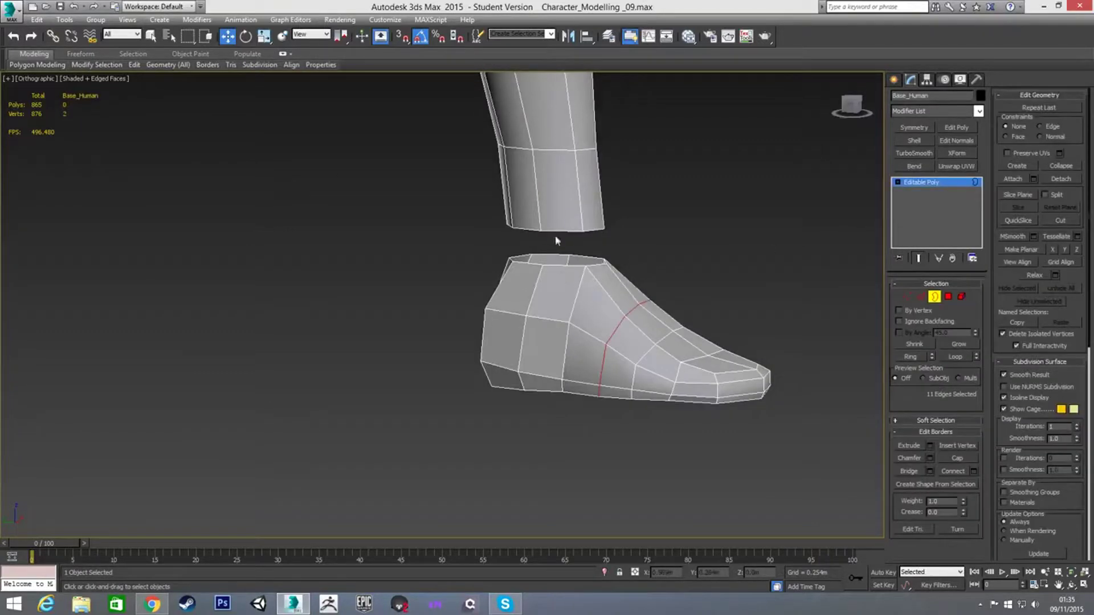
pyautogui.click(555, 231)
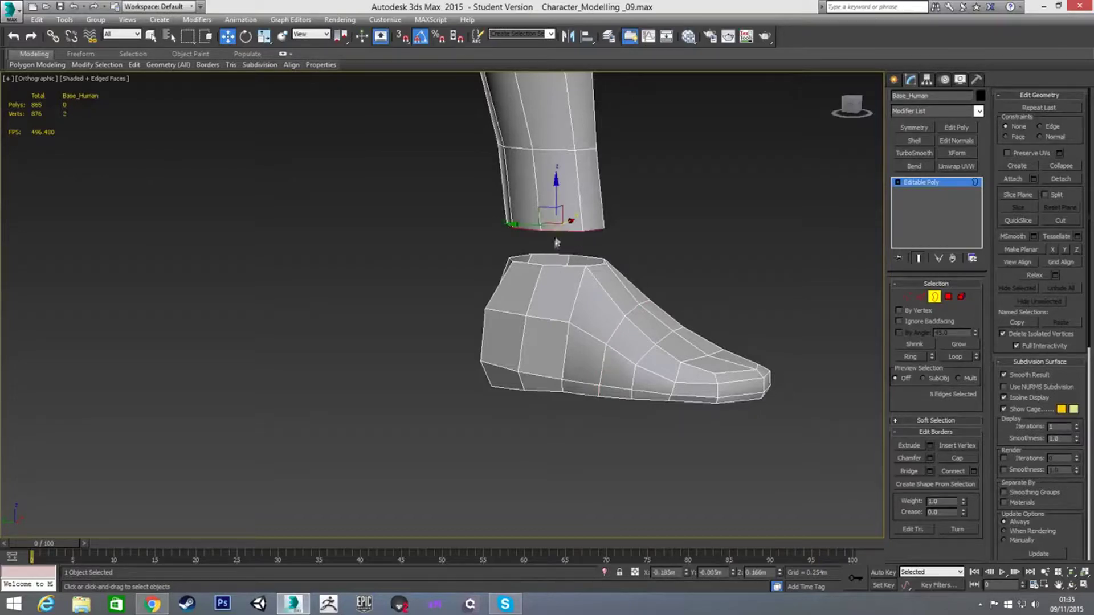
pyautogui.keyDown('ctrl'); pyautogui.click(558, 266); pyautogui.keyUp('ctrl')
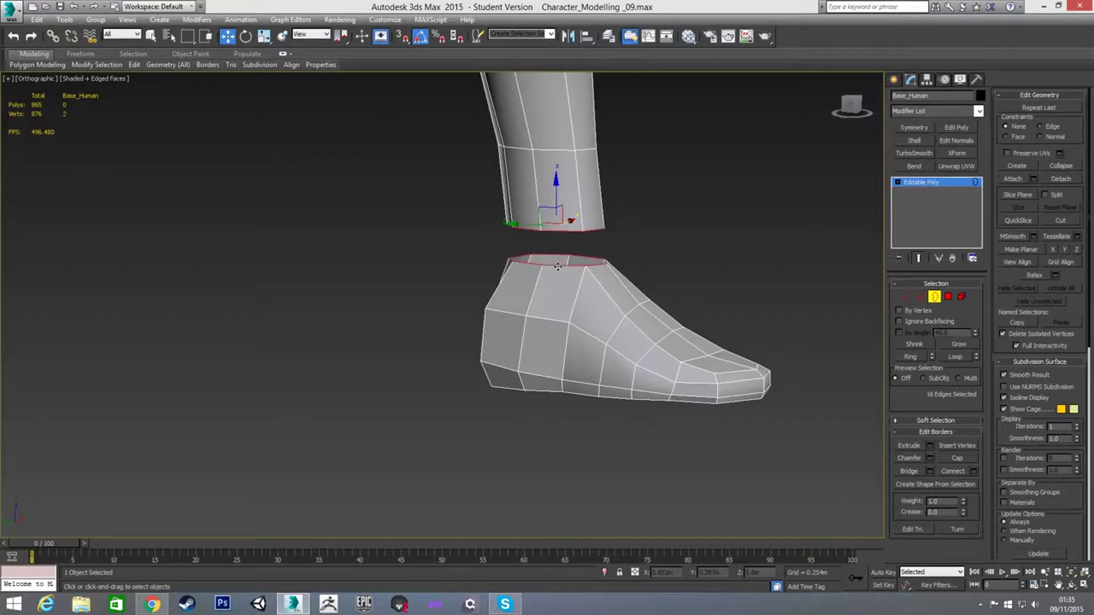
pyautogui.click(909, 472)
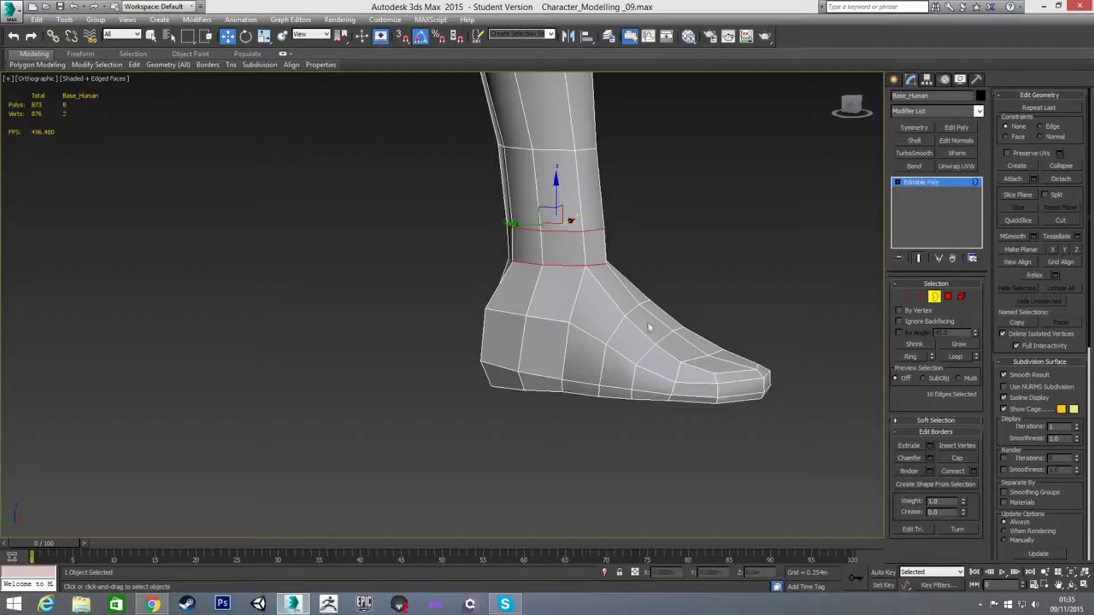
# Raise the row of eight vertices at the leg's lower end, just above the ankle, in the side view
pyautogui.press('l')
pyautogui.moveTo(550, 275); pyautogui.dragTo(545, 316, button='middle')
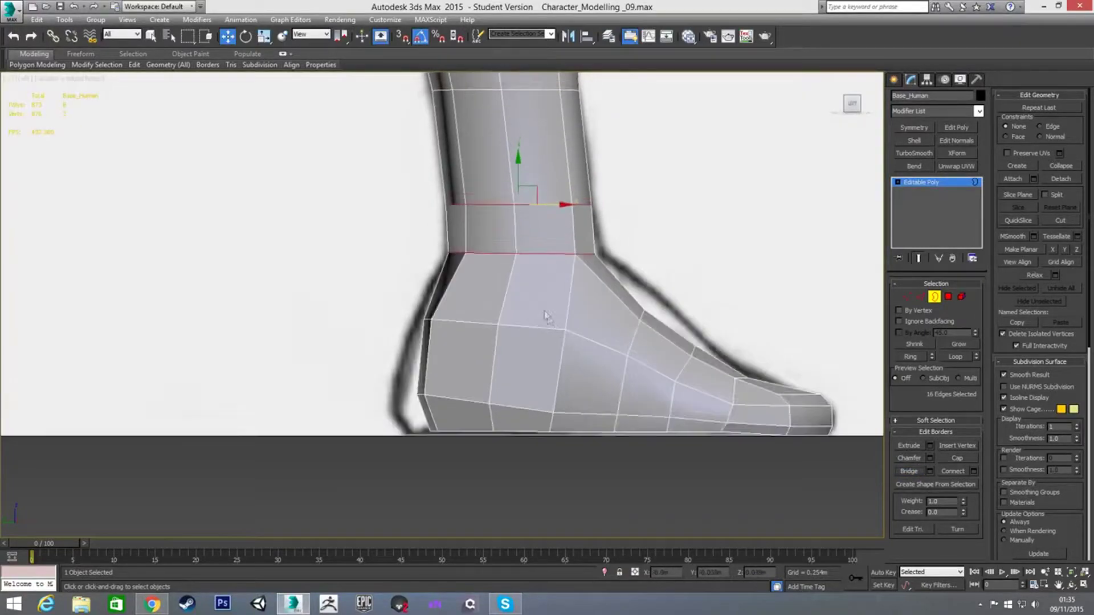
pyautogui.scroll(2, 544, 308)
pyautogui.click(327, 254)
pyautogui.press('1')
pyautogui.moveTo(361, 143); pyautogui.dragTo(646, 182)
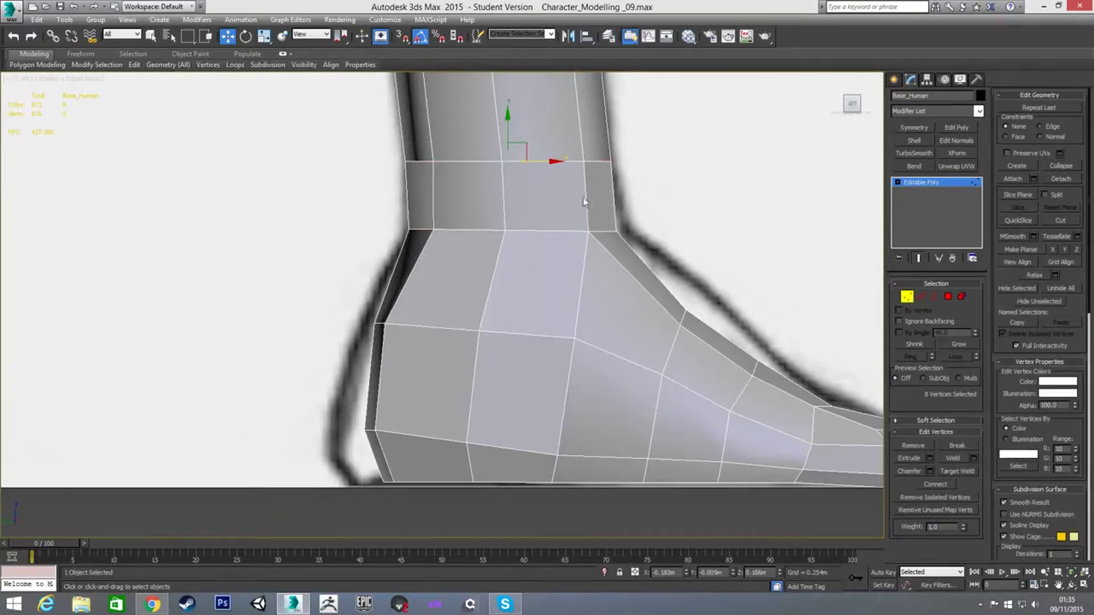
pyautogui.scroll(-3, 585, 201)
pyautogui.press('2')
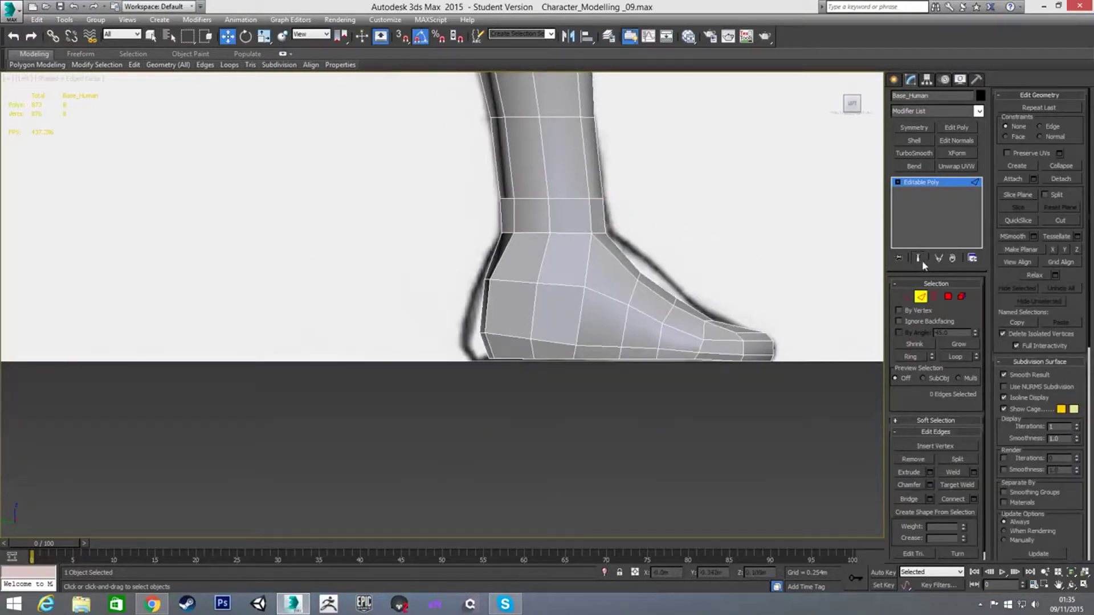
pyautogui.press('1')
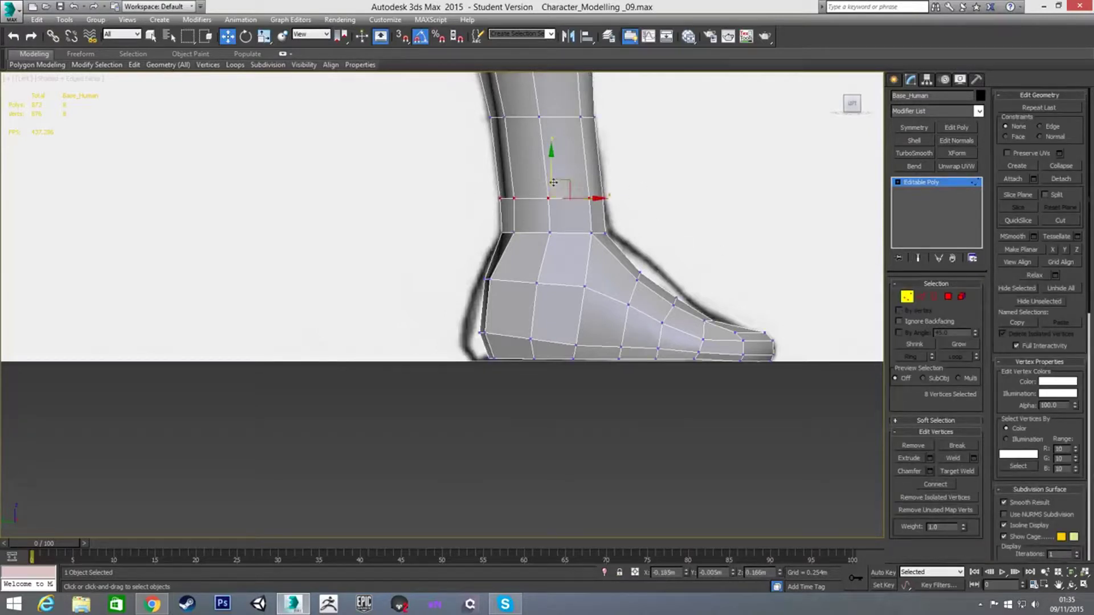
pyautogui.moveTo(548, 172); pyautogui.dragTo(548, 163)
pyautogui.click(475, 231)
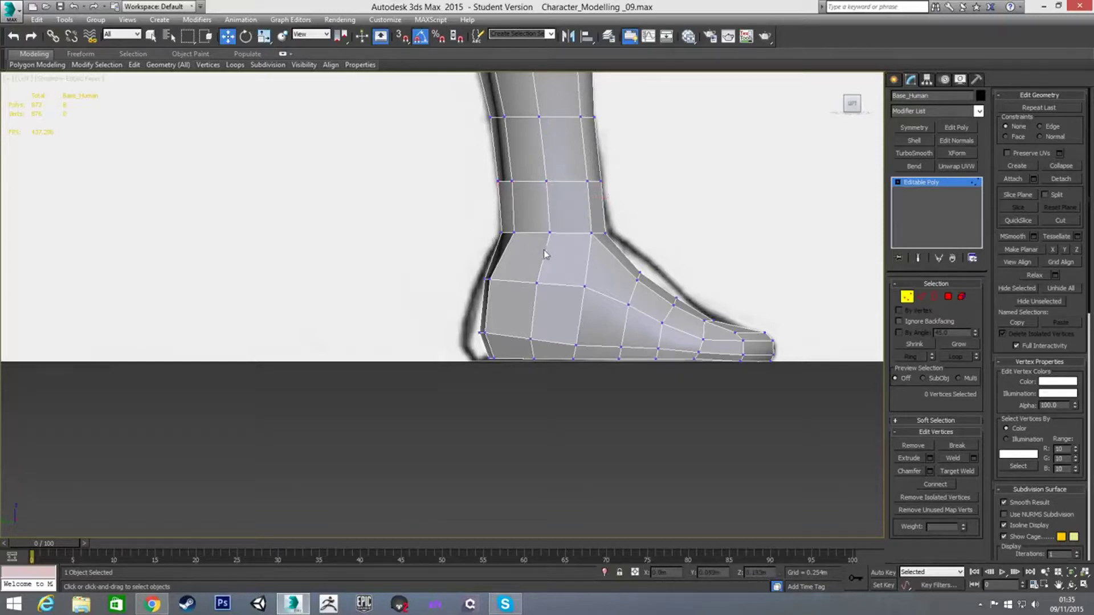
# Shift all the foot's vertices slightly outward in the front view to align them with the reference sketch
pyautogui.press('f')
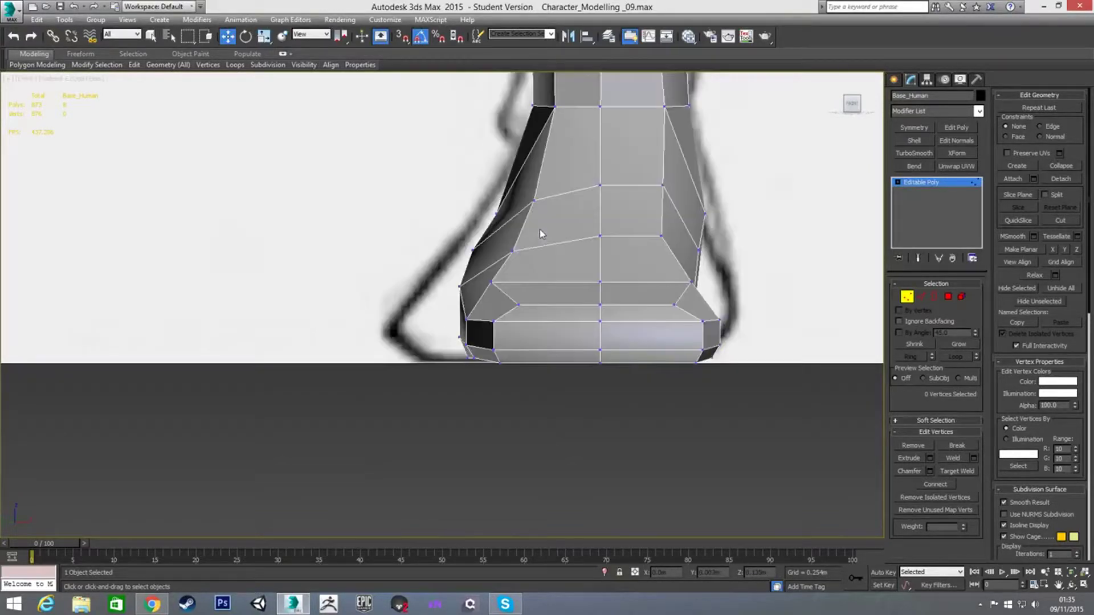
pyautogui.moveTo(539, 229); pyautogui.dragTo(534, 332, button='middle')
pyautogui.moveTo(541, 272); pyautogui.dragTo(518, 283, button='middle')
pyautogui.scroll(2, 518, 281)
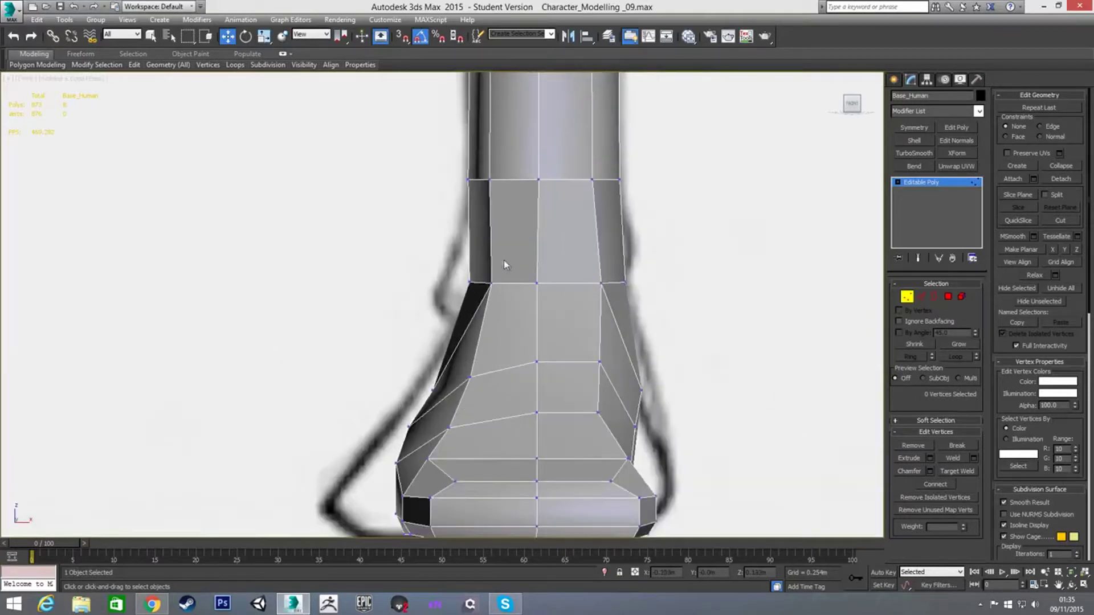
pyautogui.scroll(-2, 499, 254)
pyautogui.moveTo(389, 229); pyautogui.dragTo(651, 450)
pyautogui.moveTo(563, 373); pyautogui.dragTo(560, 371)
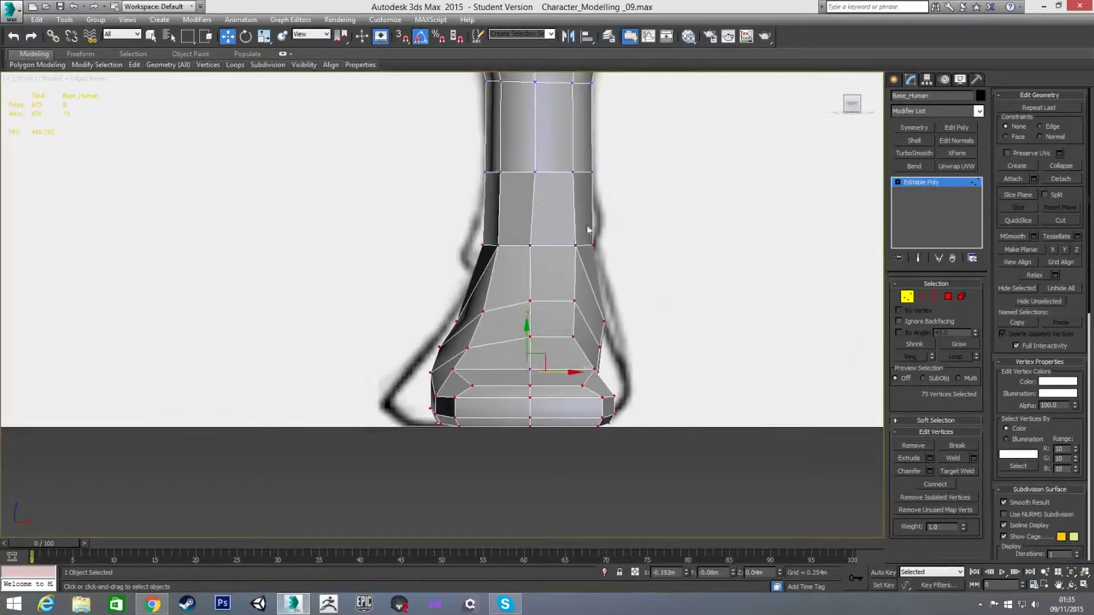
pyautogui.click(655, 241)
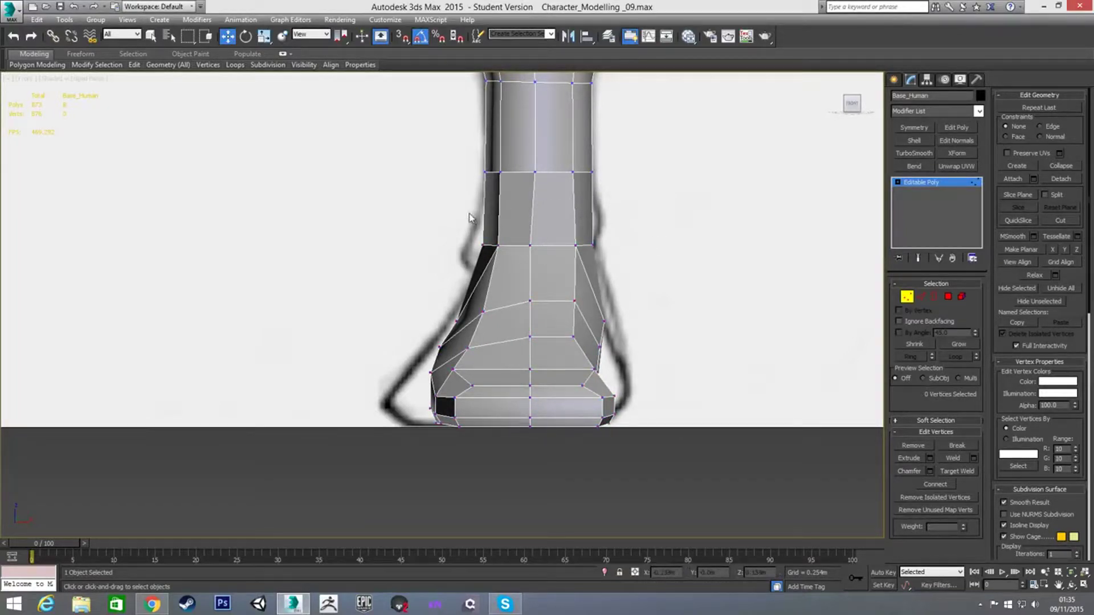
# Lower the ring of eight vertices at the top of the foot, fine-tuning its height in the side view
pyautogui.moveTo(661, 271); pyautogui.dragTo(661, 271)
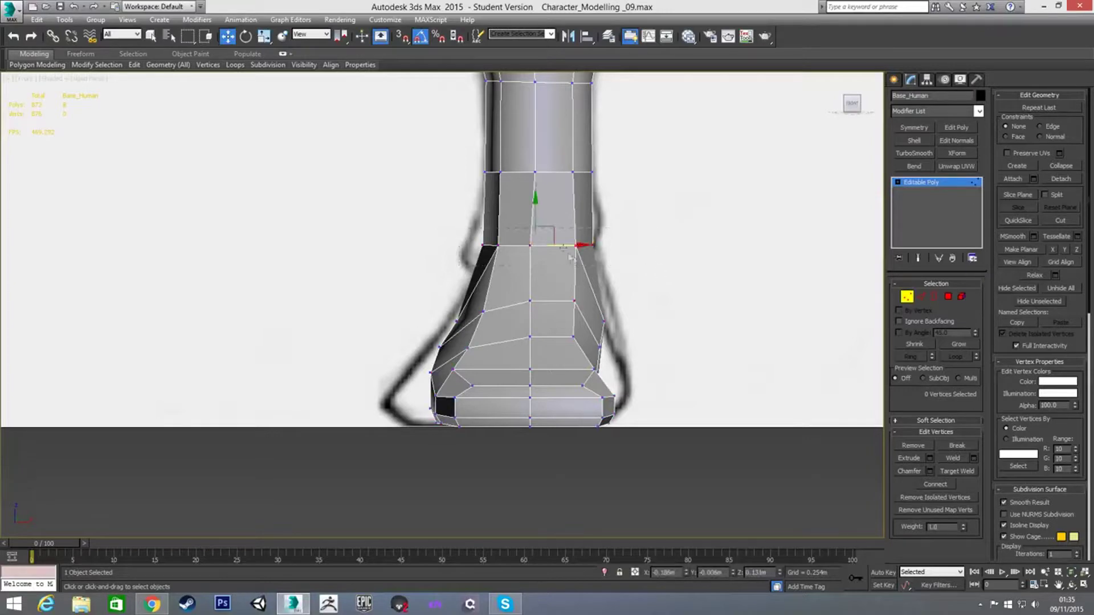
pyautogui.moveTo(535, 216); pyautogui.dragTo(535, 224)
pyautogui.keyDown('alt'); pyautogui.moveTo(484, 236); pyautogui.dragTo(603, 227, button='middle'); pyautogui.keyUp('alt')
pyautogui.press('l')
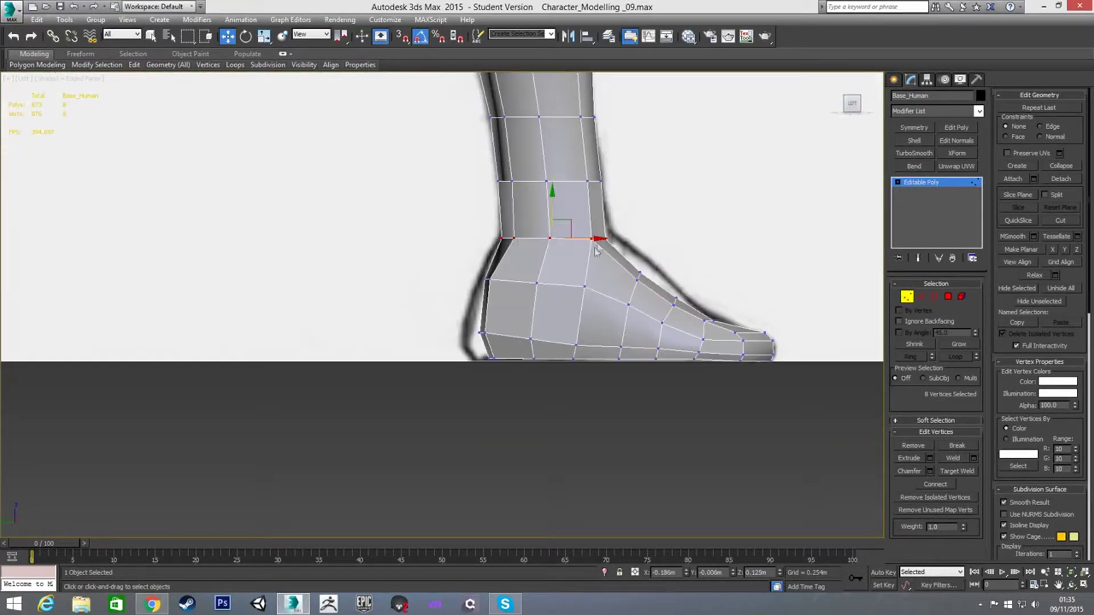
pyautogui.moveTo(552, 209); pyautogui.dragTo(551, 216)
# Lower the next row of twelve vertices around the heel and instep slightly in the side view
pyautogui.moveTo(460, 266); pyautogui.dragTo(653, 318)
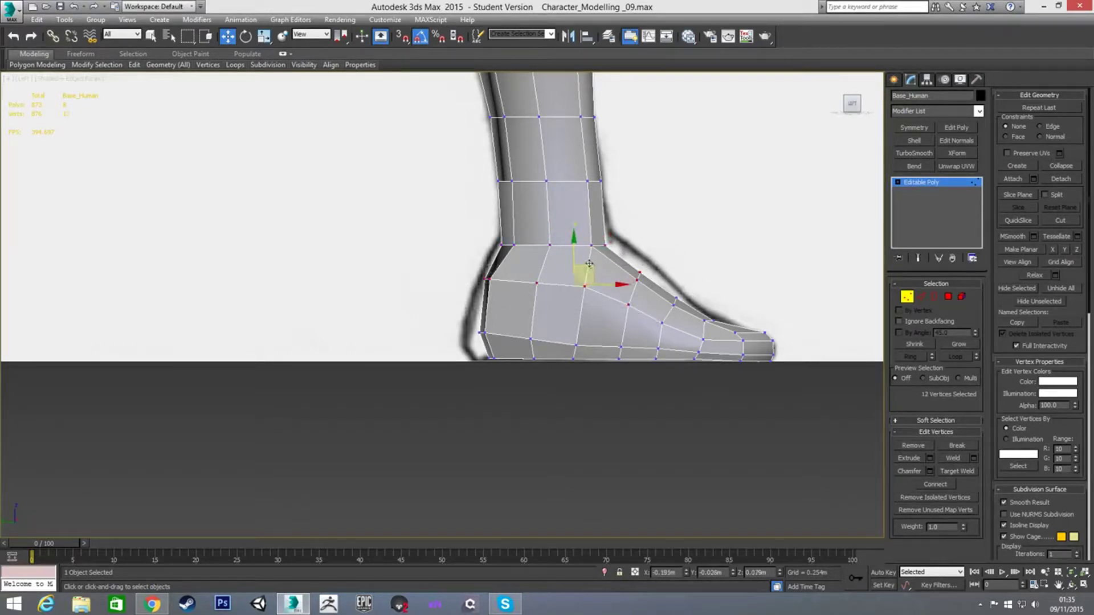
pyautogui.moveTo(575, 253); pyautogui.dragTo(575, 259)
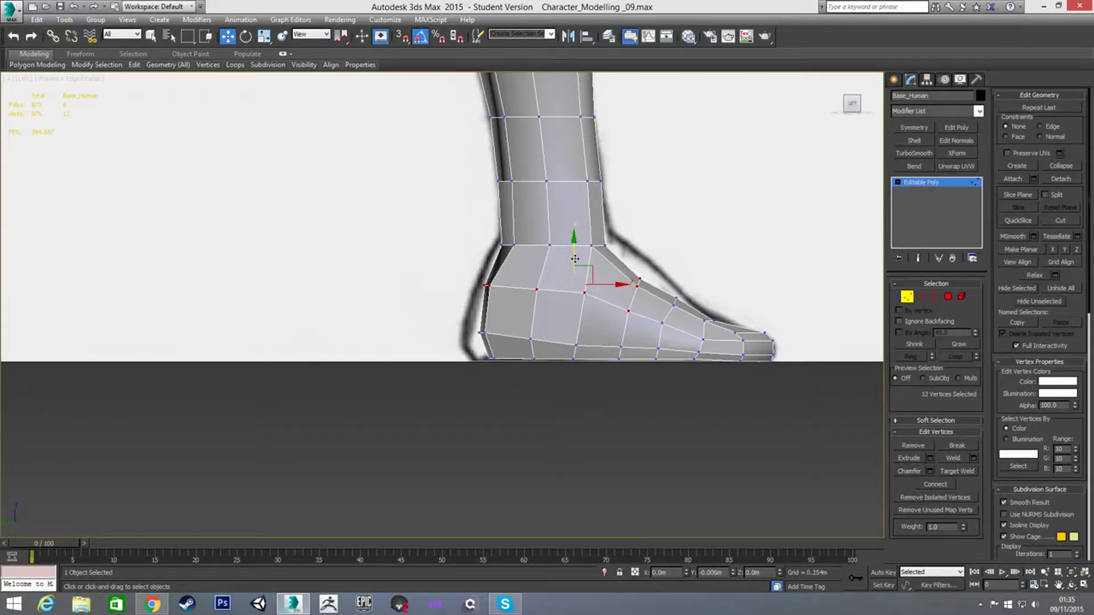
pyautogui.keyDown('alt'); pyautogui.moveTo(574, 259); pyautogui.dragTo(607, 276, button='middle'); pyautogui.keyUp('alt')
pyautogui.press('f')
pyautogui.scroll(3, 529, 330)
pyautogui.click(575, 290)
# Connect the eight vertical edges above the ankle to add an edge loop, and reposition the loops to fit the reference
pyautogui.scroll(2, 574, 289)
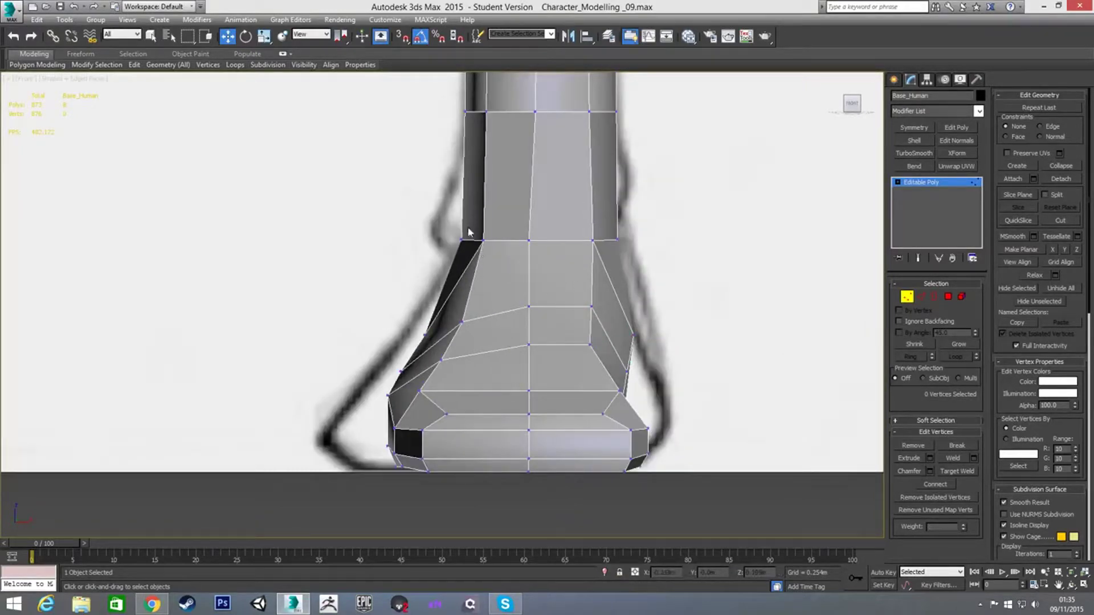
pyautogui.press('2')
pyautogui.moveTo(445, 190); pyautogui.dragTo(661, 202)
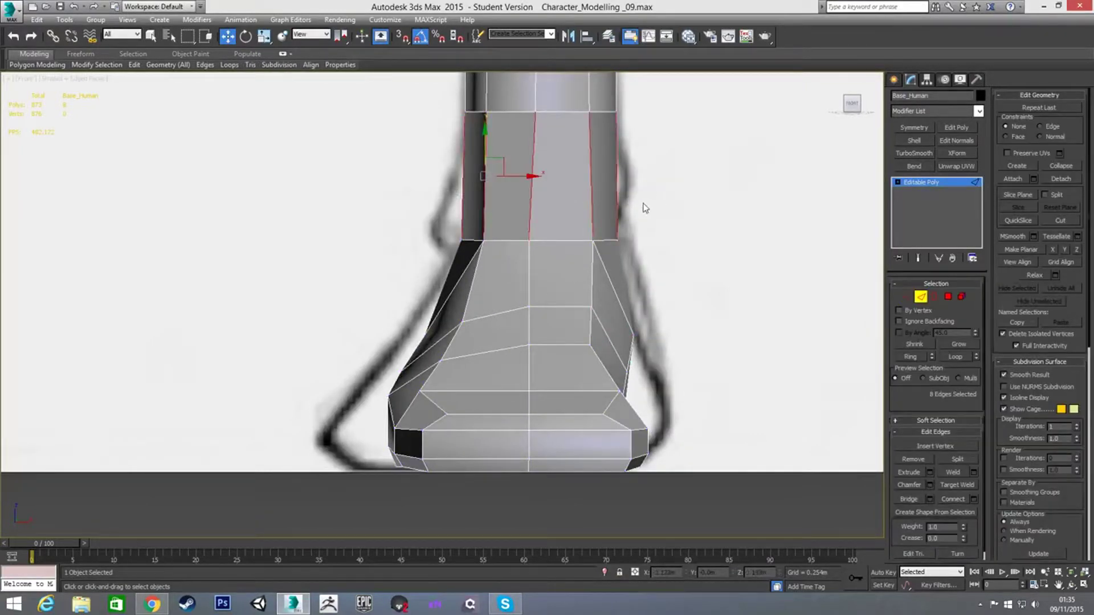
pyautogui.hotkey('ctrl', 'shift', 'e')
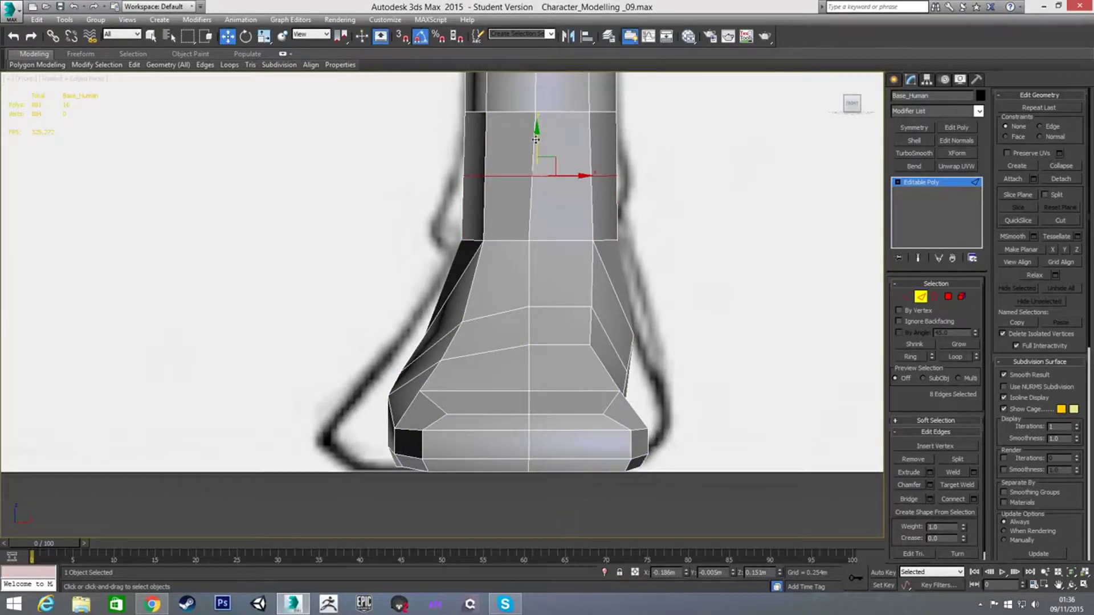
pyautogui.moveTo(537, 143); pyautogui.dragTo(534, 117)
pyautogui.scroll(-2, 655, 205)
pyautogui.scroll(3, 635, 215)
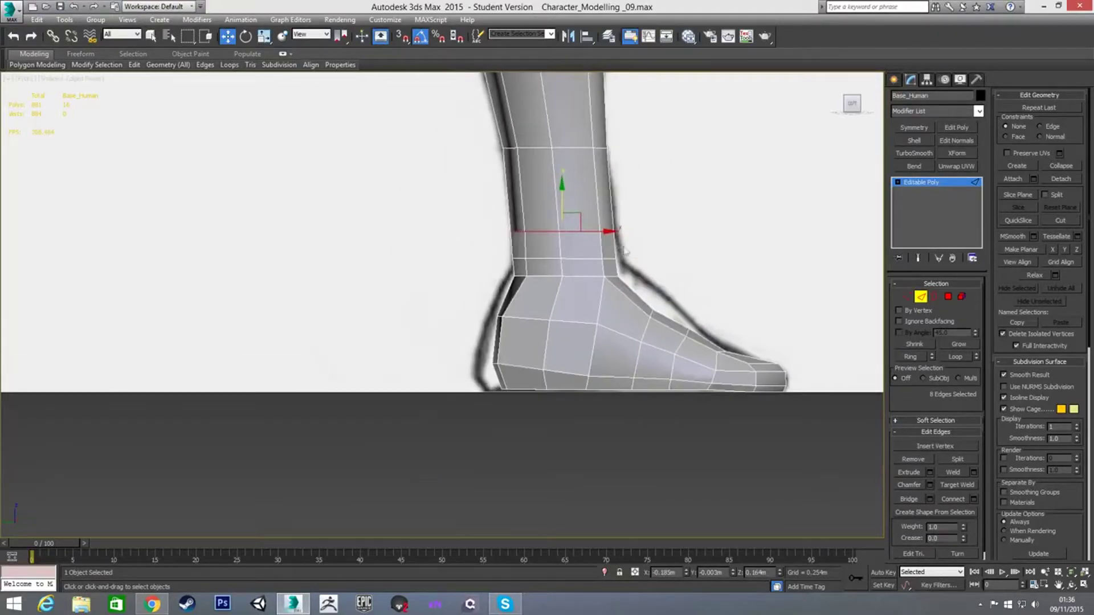
pyautogui.moveTo(581, 221); pyautogui.dragTo(585, 222)
# Move the lower ankle edge loop slightly forward in the side view
pyautogui.moveTo(465, 255); pyautogui.dragTo(651, 271)
pyautogui.keyDown('alt'); pyautogui.moveTo(456, 251); pyautogui.dragTo(689, 240); pyautogui.keyUp('alt')
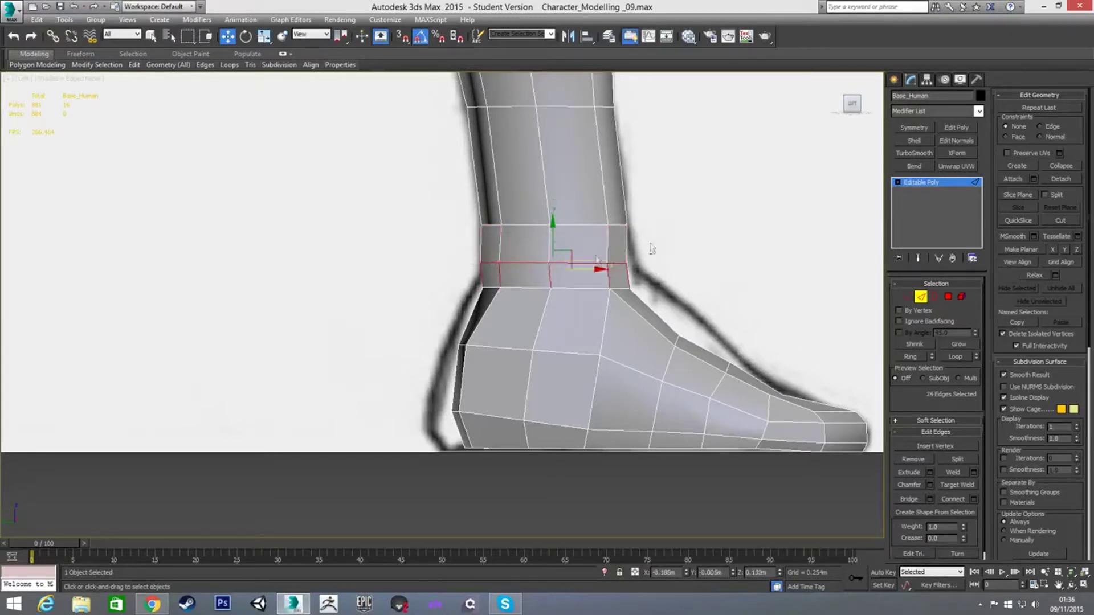
pyautogui.moveTo(579, 264); pyautogui.dragTo(583, 264)
pyautogui.click(749, 286)
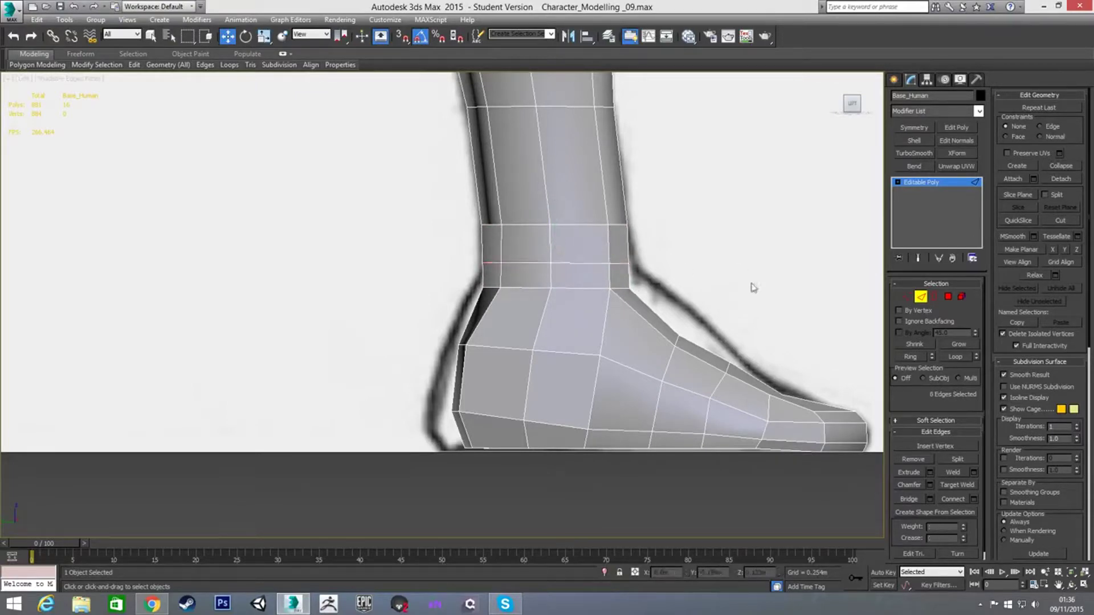
# Move all 73 foot vertices slightly forward in the side view
pyautogui.scroll(-3, 798, 287)
pyautogui.press('1')
pyautogui.moveTo(467, 267); pyautogui.dragTo(803, 404)
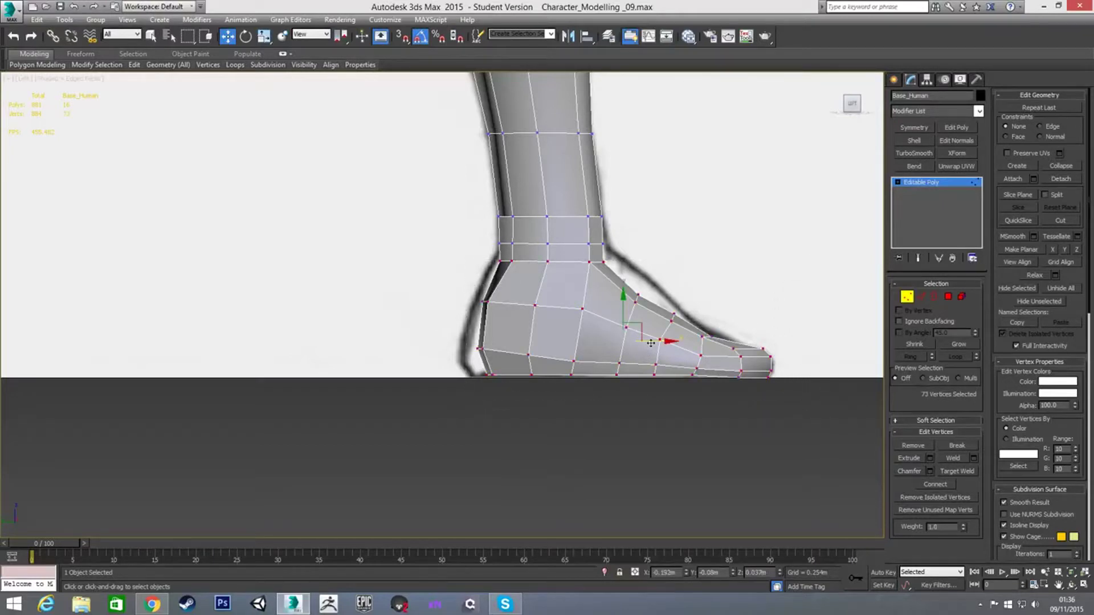
pyautogui.moveTo(651, 343); pyautogui.dragTo(653, 342)
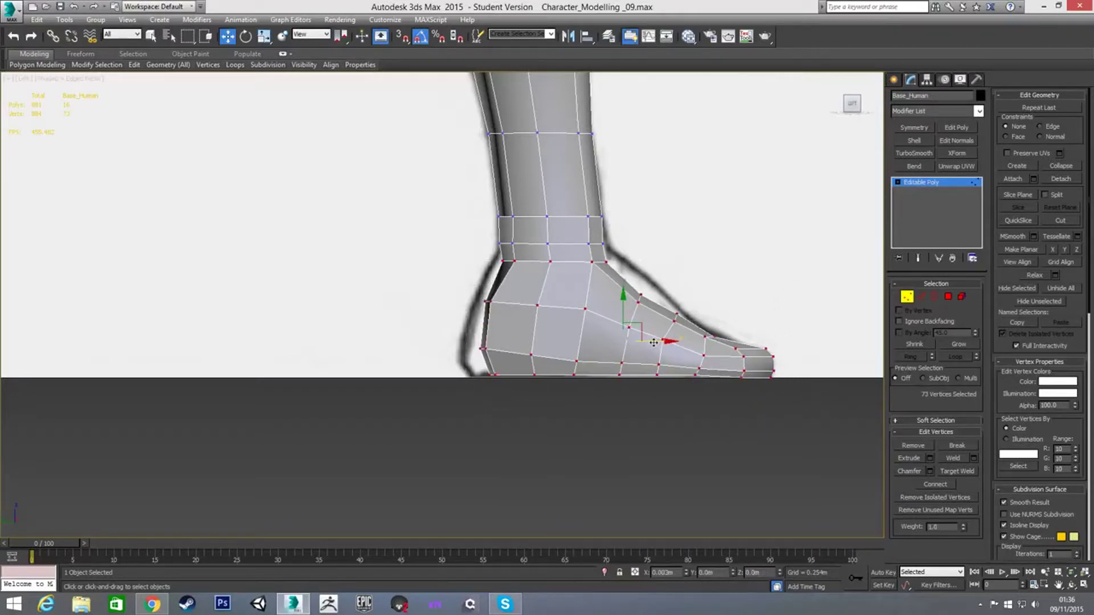
# Nudge the back vertices of the two loops above the ankle slightly forward in the side view
pyautogui.moveTo(481, 237); pyautogui.dragTo(580, 245)
pyautogui.click(712, 210)
pyautogui.scroll(2, 647, 246)
pyautogui.moveTo(431, 235); pyautogui.dragTo(487, 242)
pyautogui.click(429, 244)
pyautogui.moveTo(429, 187); pyautogui.dragTo(480, 203)
pyautogui.click(417, 217)
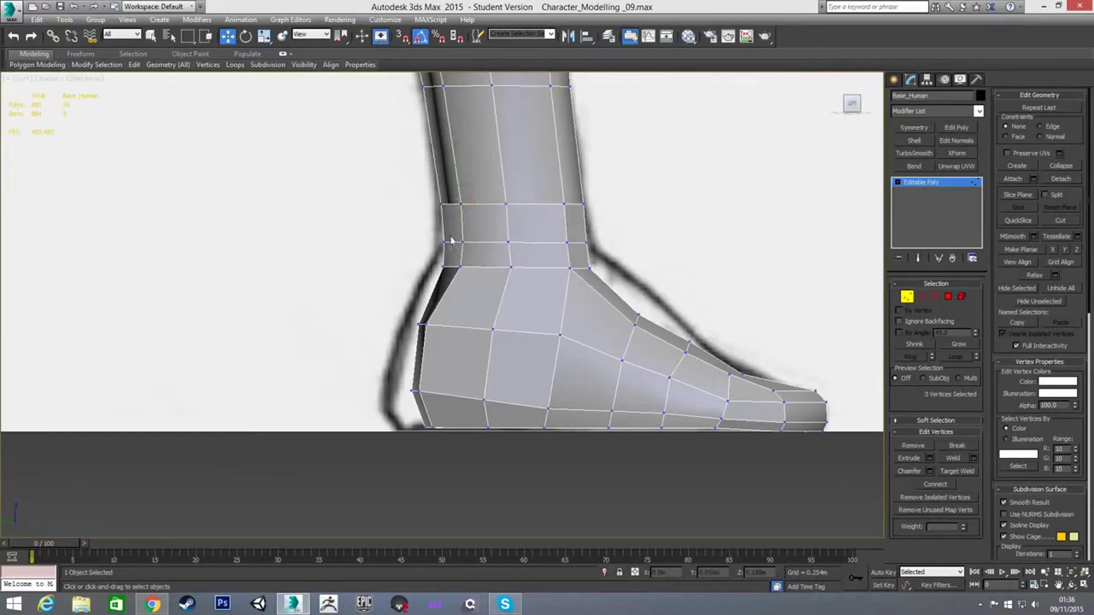
pyautogui.scroll(-2, 450, 239)
pyautogui.scroll(3, 482, 268)
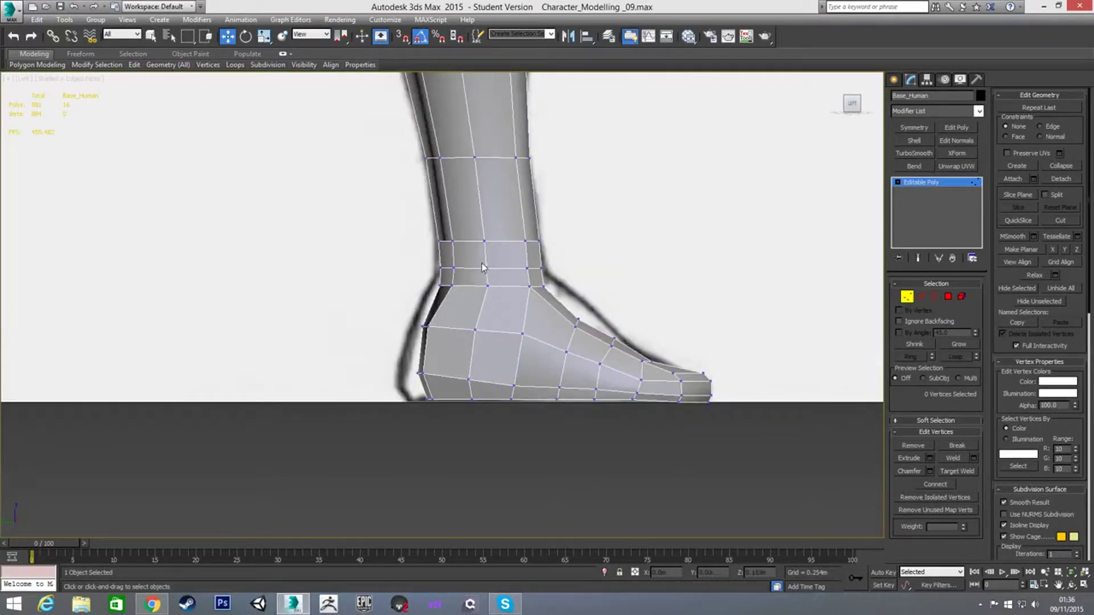
# Pull the ankle bone vertices outward in the front view, placing the outer one lower and the inner one higher
pyautogui.click(486, 269)
pyautogui.moveTo(502, 283)
pyautogui.keyDown('alt'); pyautogui.mouseDown(button='middle')
pyautogui.moveTo(488, 310)
pyautogui.moveTo(459, 316)
pyautogui.mouseUp(button='middle'); pyautogui.keyUp('alt')
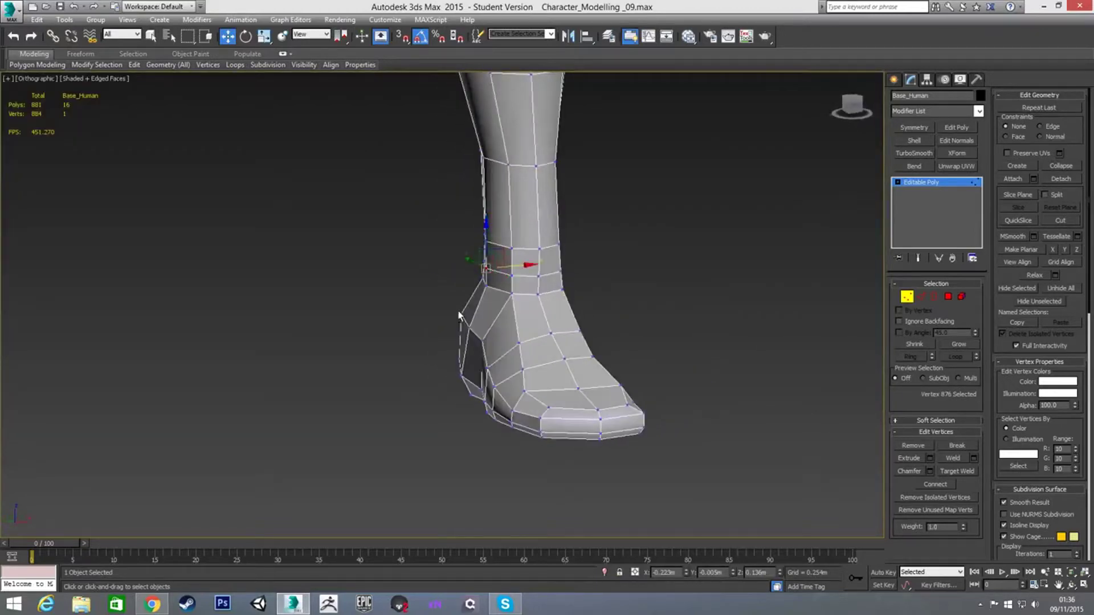
pyautogui.press('f')
pyautogui.scroll(2, 455, 296)
pyautogui.moveTo(488, 171); pyautogui.dragTo(470, 179)
pyautogui.click(693, 180)
pyautogui.moveTo(714, 165); pyautogui.dragTo(731, 157)
pyautogui.scroll(-1, 706, 245)
pyautogui.moveTo(757, 218); pyautogui.dragTo(675, 289, button='middle')
pyautogui.scroll(-1, 676, 290)
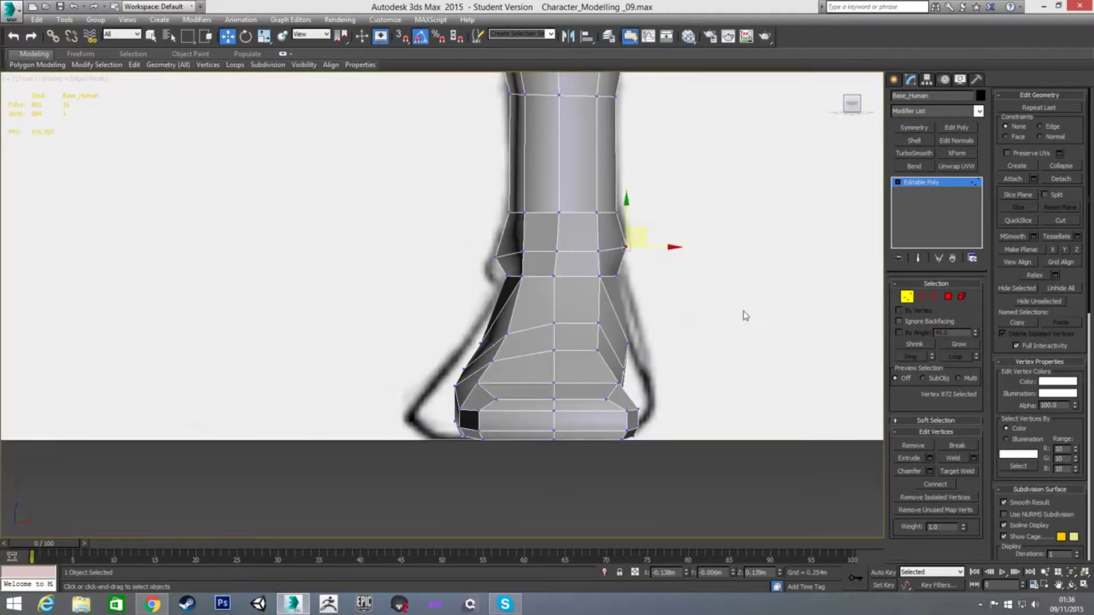
pyautogui.click(906, 297)
pyautogui.keyDown('alt'); pyautogui.moveTo(616, 328); pyautogui.dragTo(569, 330, button='middle'); pyautogui.keyUp('alt')
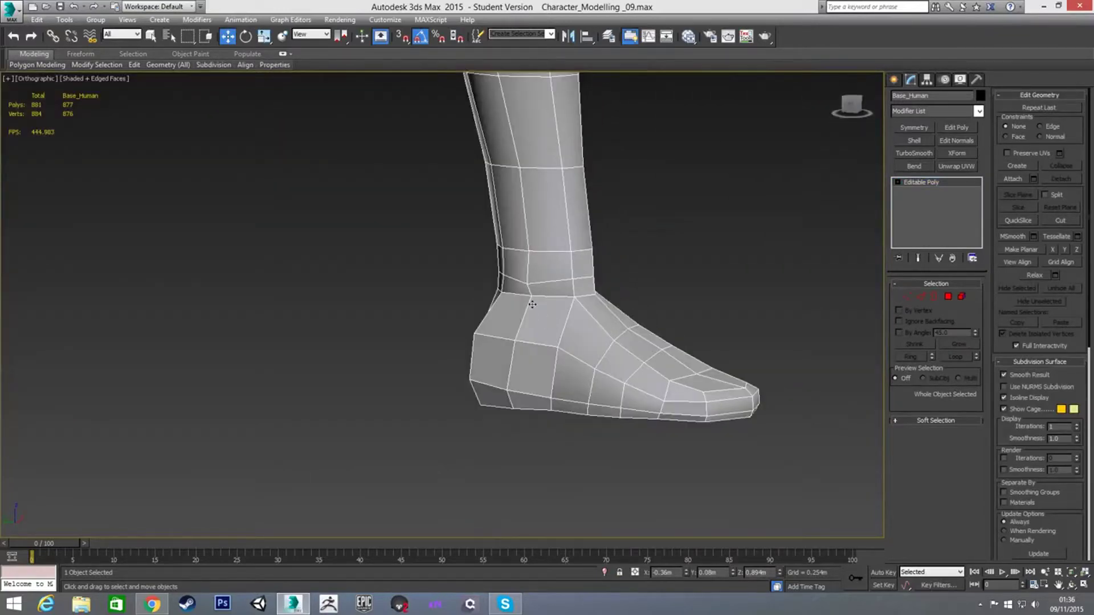
# Lower the outer, front and inner vertices of the loop at the top of the foot, using the Edge constraint
pyautogui.press('1')
pyautogui.click(531, 296)
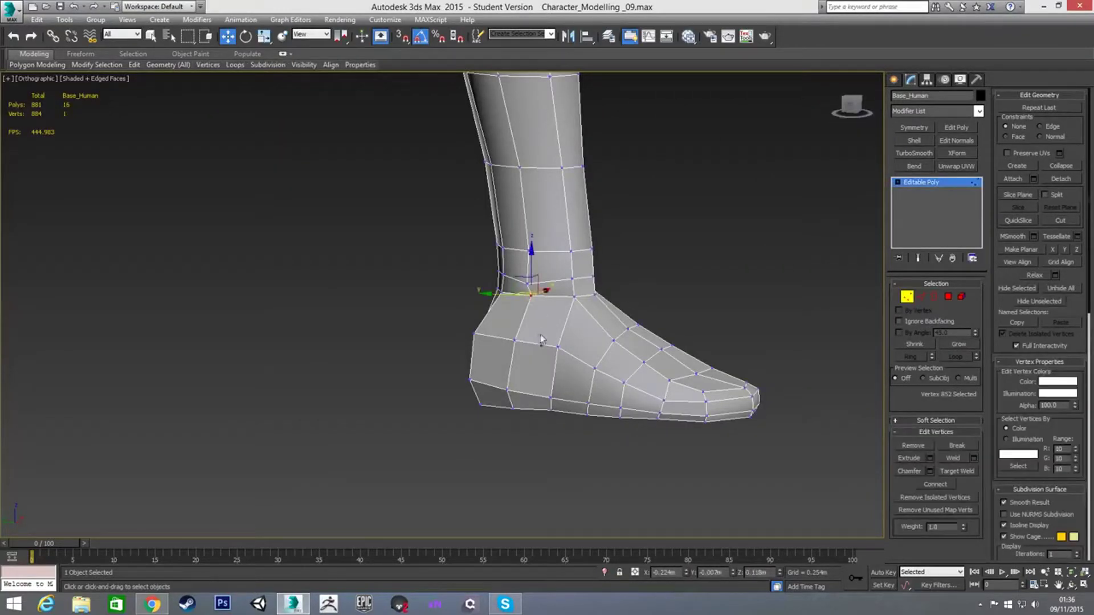
pyautogui.moveTo(530, 259); pyautogui.dragTo(530, 264)
pyautogui.keyDown('alt'); pyautogui.moveTo(618, 294); pyautogui.dragTo(601, 313, button='middle'); pyautogui.keyUp('alt')
pyautogui.click(594, 300)
pyautogui.moveTo(593, 273); pyautogui.dragTo(594, 280)
pyautogui.keyDown('alt'); pyautogui.moveTo(565, 345); pyautogui.dragTo(582, 308, button='middle'); pyautogui.keyUp('alt')
pyautogui.click(573, 303)
pyautogui.moveTo(575, 264); pyautogui.dragTo(575, 275)
pyautogui.keyDown('alt'); pyautogui.moveTo(575, 275); pyautogui.dragTo(621, 320, button='middle'); pyautogui.keyUp('alt')
pyautogui.click(621, 310)
pyautogui.moveTo(623, 279); pyautogui.dragTo(622, 286)
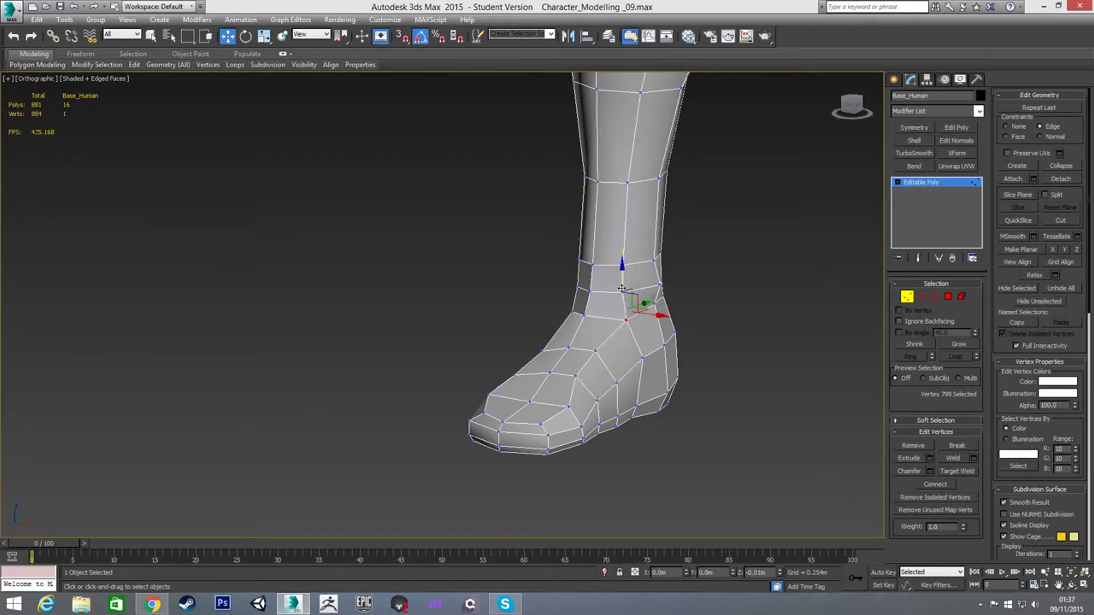
# Move the three rear vertices of the loop at the top of the foot down together
pyautogui.keyDown('alt'); pyautogui.moveTo(622, 286); pyautogui.dragTo(653, 324, button='middle'); pyautogui.keyUp('alt')
pyautogui.click(663, 316)
pyautogui.click(694, 322)
pyautogui.keyDown('ctrl'); pyautogui.click(726, 317); pyautogui.keyUp('ctrl')
pyautogui.keyDown('alt'); pyautogui.moveTo(725, 317); pyautogui.dragTo(746, 332, button='middle'); pyautogui.keyUp('alt')
pyautogui.keyDown('ctrl'); pyautogui.click(749, 321); pyautogui.keyUp('ctrl')
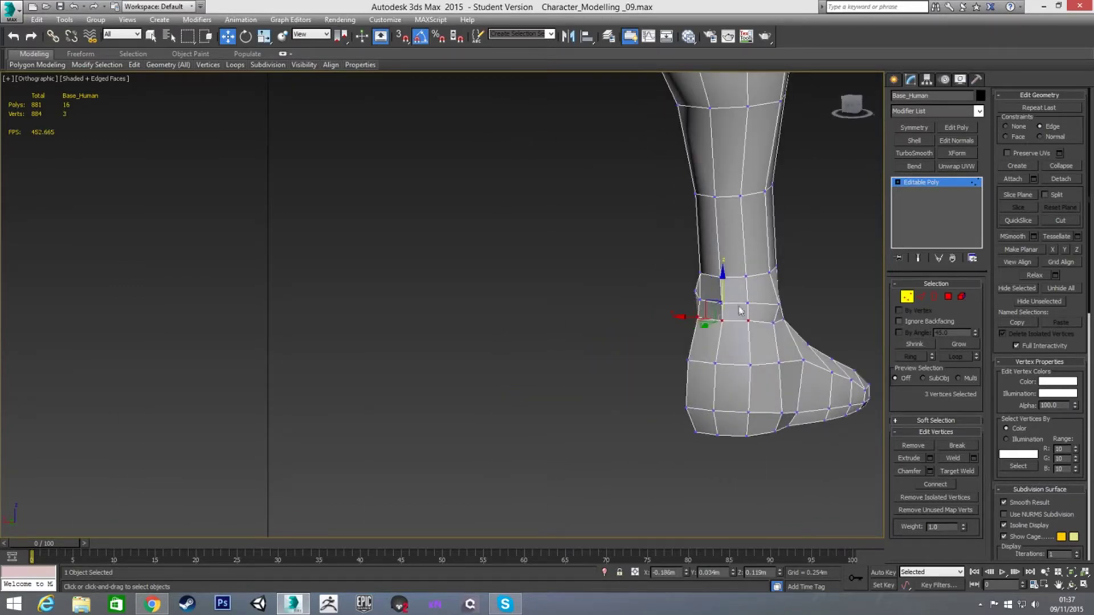
pyautogui.moveTo(723, 287); pyautogui.dragTo(723, 299)
pyautogui.keyDown('alt'); pyautogui.moveTo(723, 299); pyautogui.dragTo(805, 308, button='middle'); pyautogui.keyUp('alt')
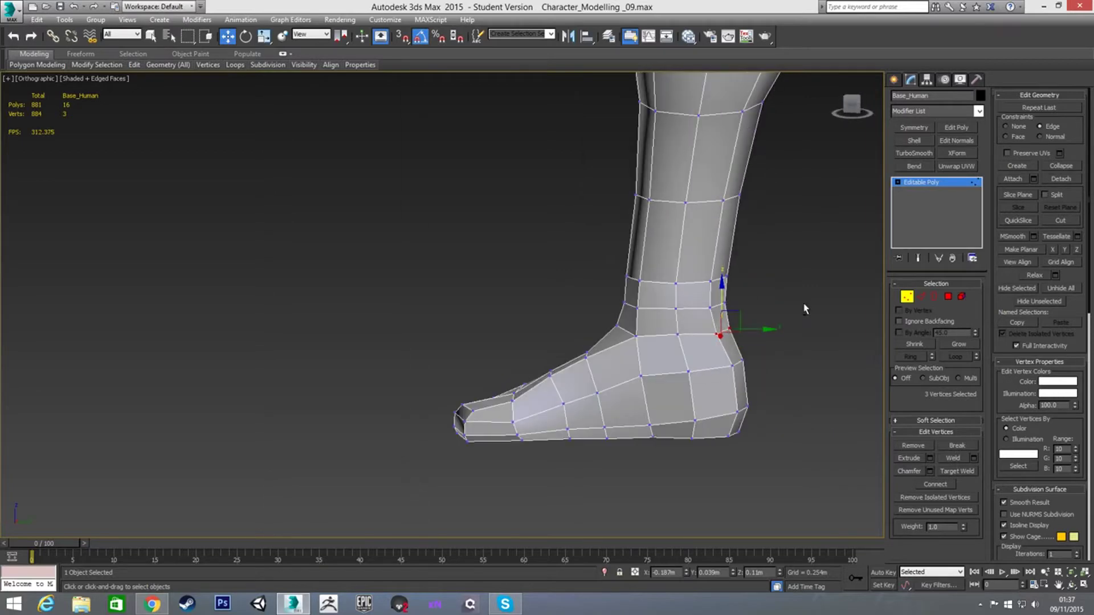
pyautogui.click(907, 297)
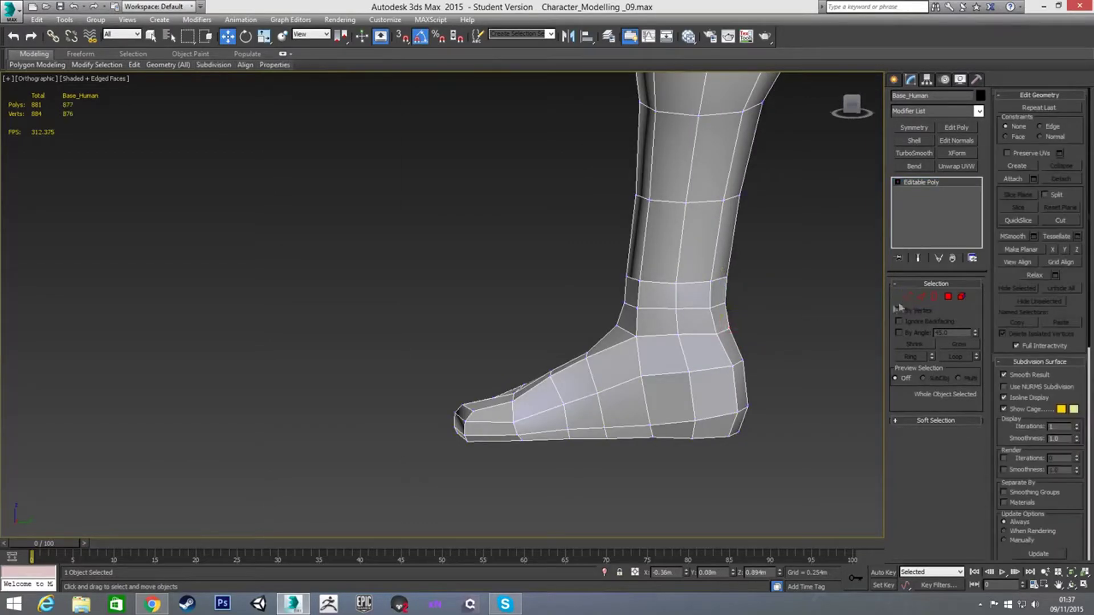
# Examine the leg and foot against the reference sketches in the front and side views
pyautogui.press('f')
pyautogui.moveTo(655, 329); pyautogui.dragTo(678, 354, button='middle')
pyautogui.scroll(-4, 678, 354)
pyautogui.moveTo(739, 294); pyautogui.dragTo(687, 328, button='middle')
pyautogui.scroll(-2, 688, 328)
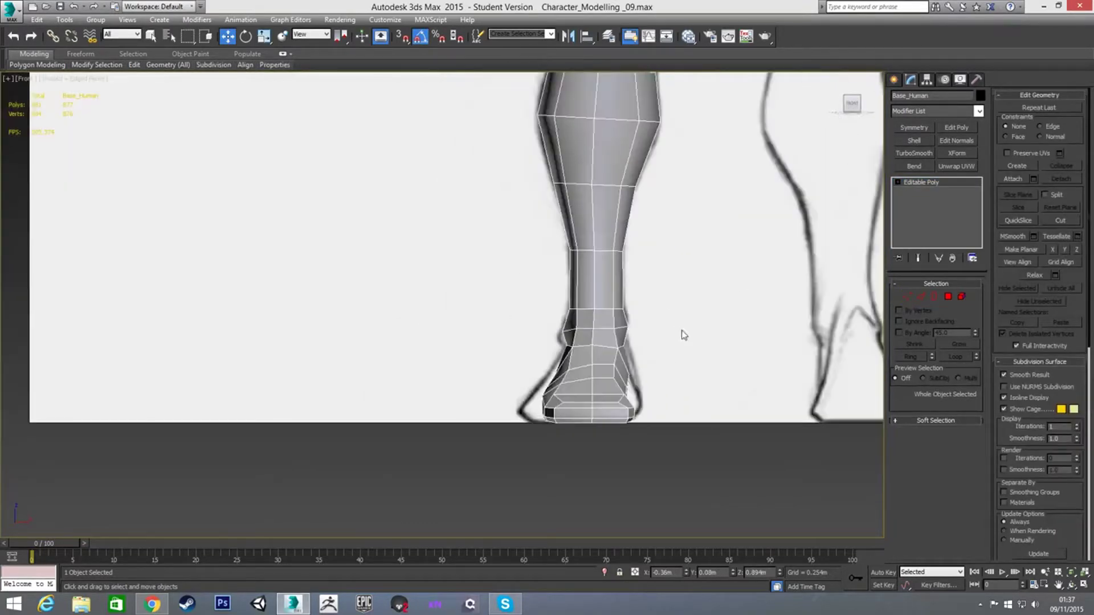
pyautogui.press('l')
pyautogui.scroll(-2, 655, 266)
pyautogui.moveTo(655, 266); pyautogui.dragTo(638, 317, button='middle')
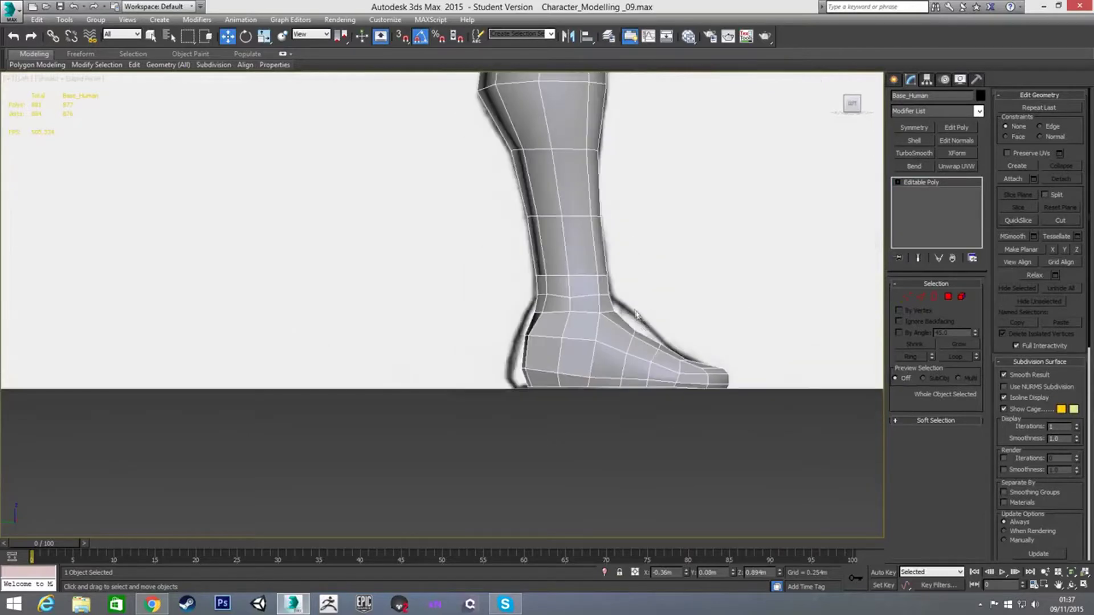
pyautogui.moveTo(630, 264); pyautogui.dragTo(620, 305, button='middle')
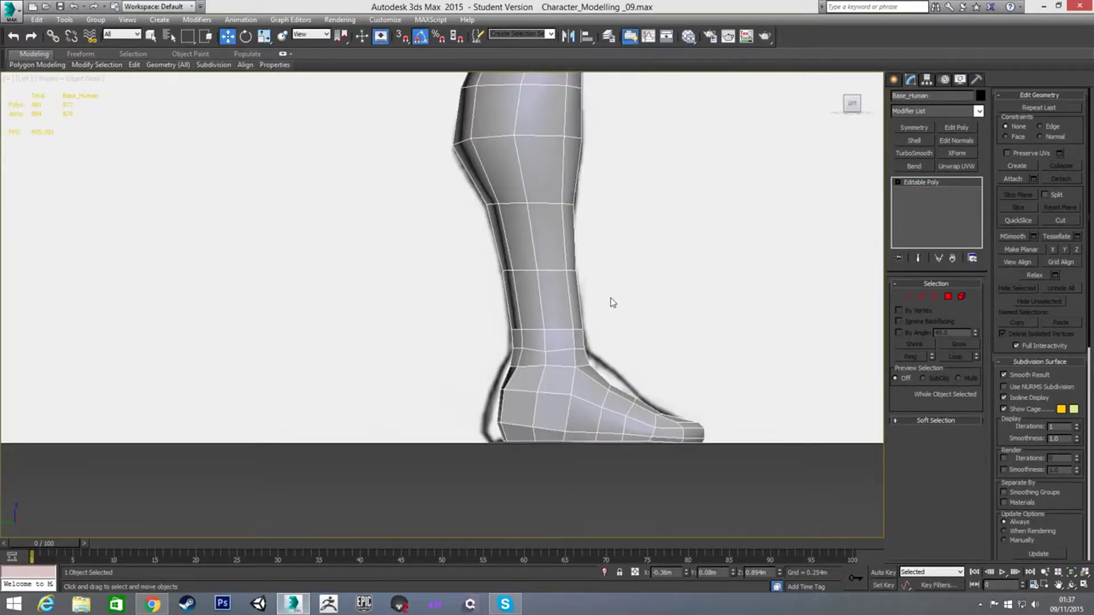
pyautogui.moveTo(635, 366); pyautogui.dragTo(518, 367, button='middle')
pyautogui.scroll(1, 558, 370)
pyautogui.press('l')
pyautogui.scroll(2, 643, 364)
pyautogui.press('1')
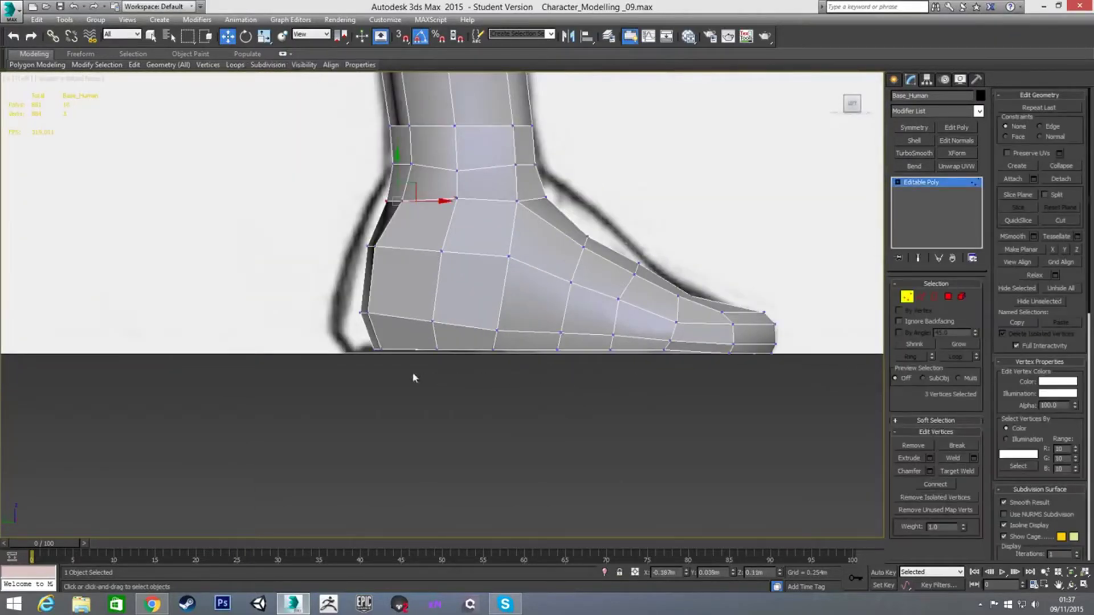
# Flatten the foot's bottom row of vertices along Z and lower them slightly onto the ground line in the side view
pyautogui.scroll(2, 546, 371)
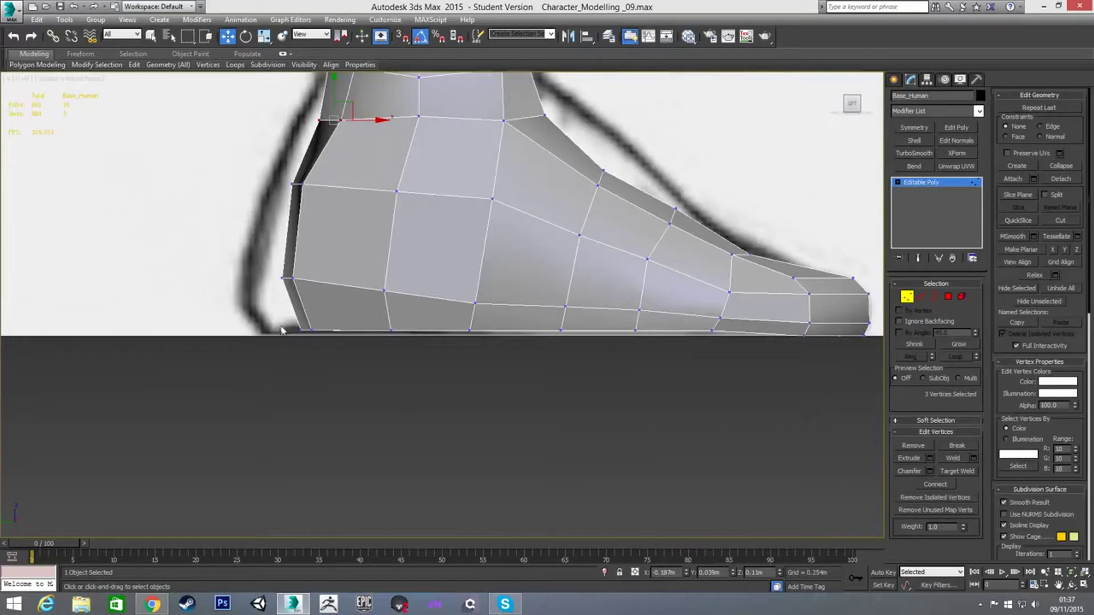
pyautogui.moveTo(603, 357); pyautogui.dragTo(869, 371)
pyautogui.click(1077, 252)
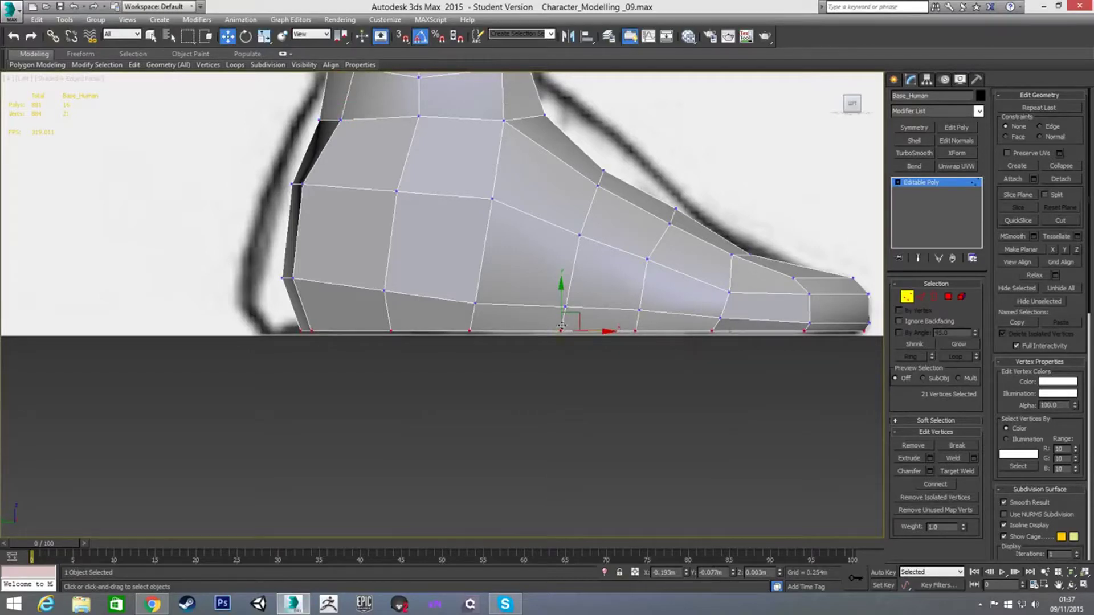
pyautogui.moveTo(562, 306); pyautogui.dragTo(578, 314)
pyautogui.keyDown('alt'); pyautogui.moveTo(578, 314); pyautogui.dragTo(597, 336, button='middle'); pyautogui.keyUp('alt')
pyautogui.press('f')
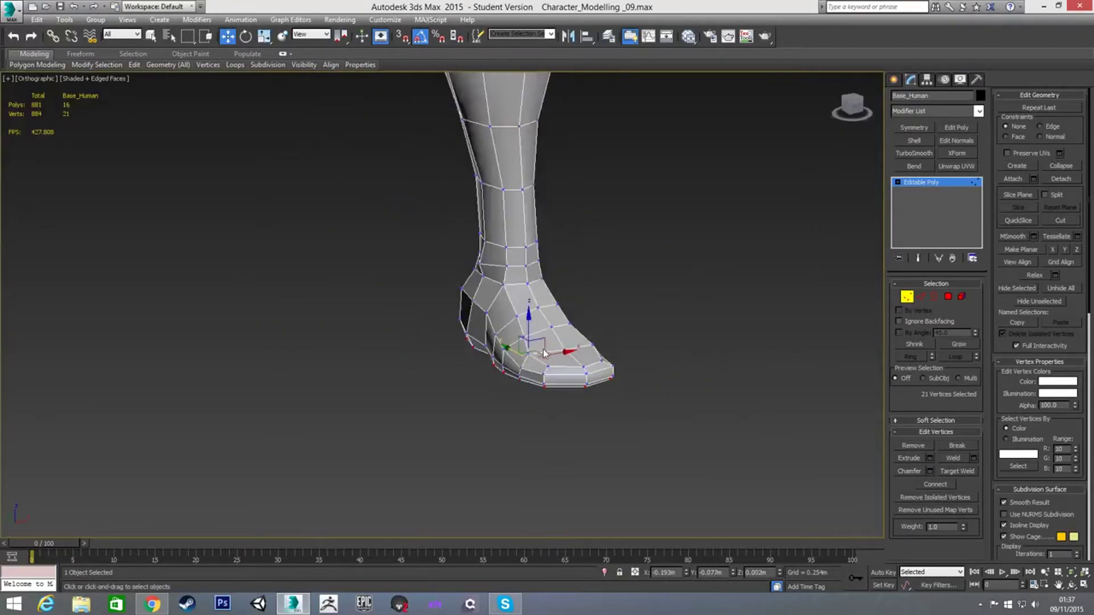
pyautogui.scroll(-8, 546, 345)
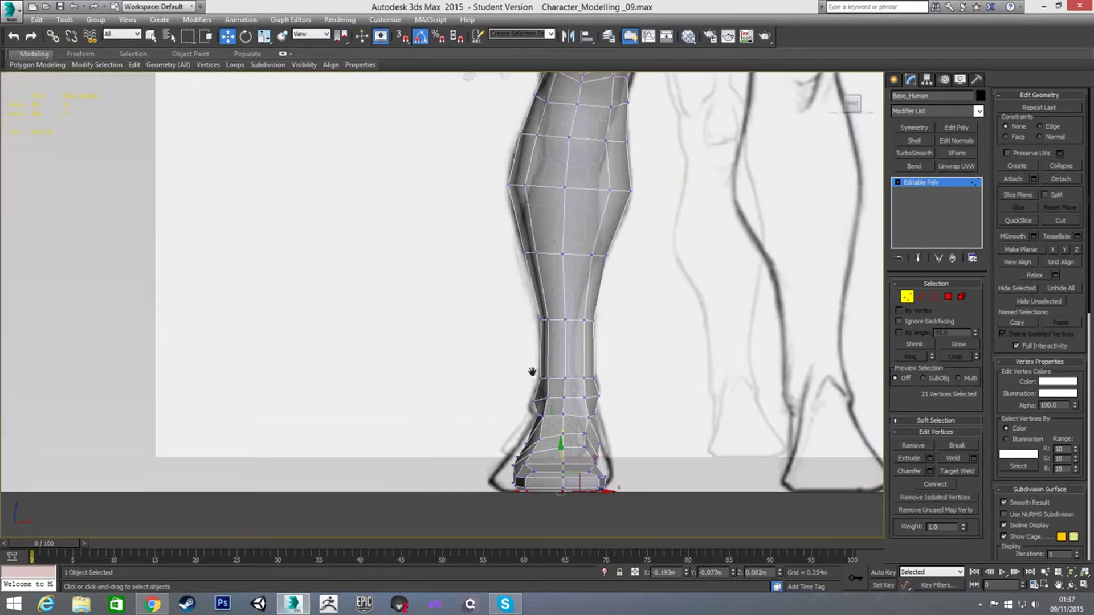
# Leave vertex editing, deselect the mesh and inspect the whole half body
pyautogui.click(906, 297)
pyautogui.keyDown('alt'); pyautogui.moveTo(650, 250); pyautogui.dragTo(678, 254, button='middle'); pyautogui.keyUp('alt')
pyautogui.scroll(2, 678, 249)
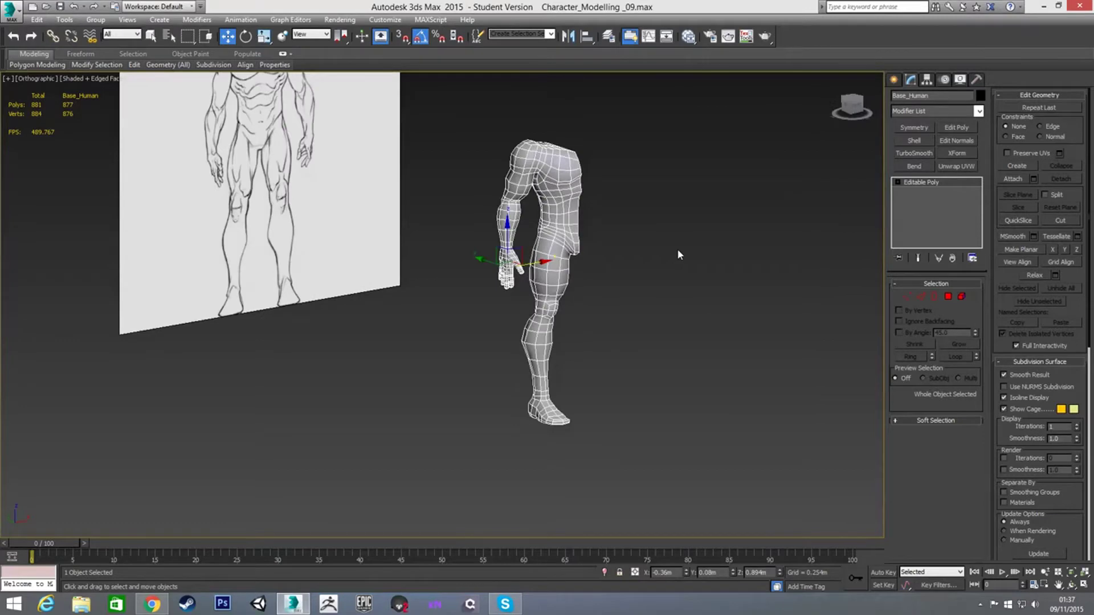
pyautogui.click(678, 249)
pyautogui.scroll(2, 635, 276)
pyautogui.moveTo(584, 281)
pyautogui.mouseDown(button='middle')
pyautogui.moveTo(595, 291)
pyautogui.moveTo(584, 294)
pyautogui.mouseUp(button='middle')
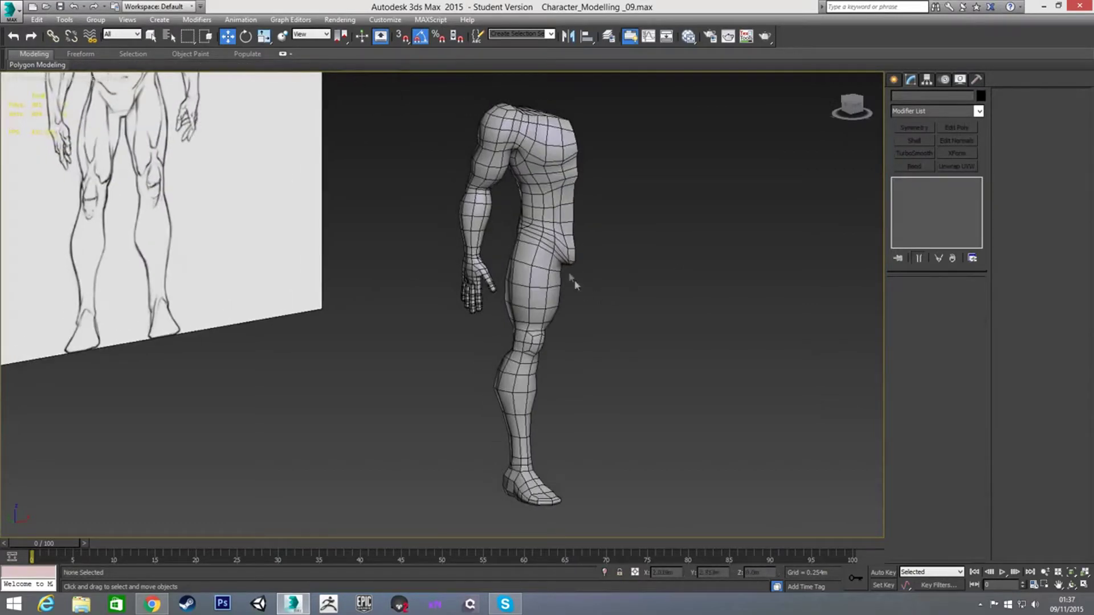
# Mirror the half body with a Symmetry modifier, using Y as the mirror axis
pyautogui.click(543, 231)
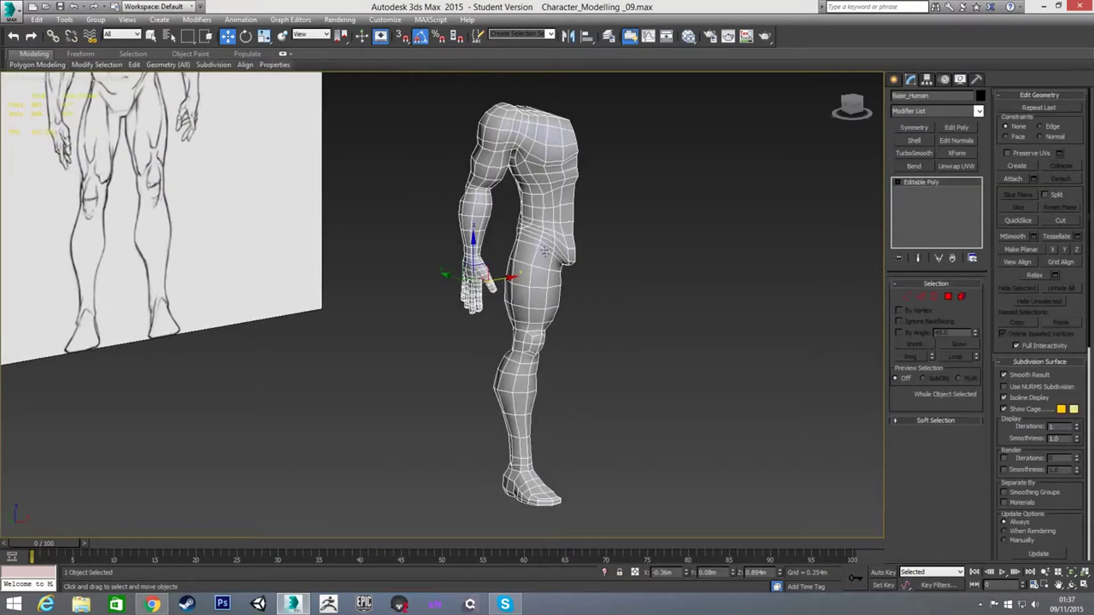
pyautogui.click(915, 130)
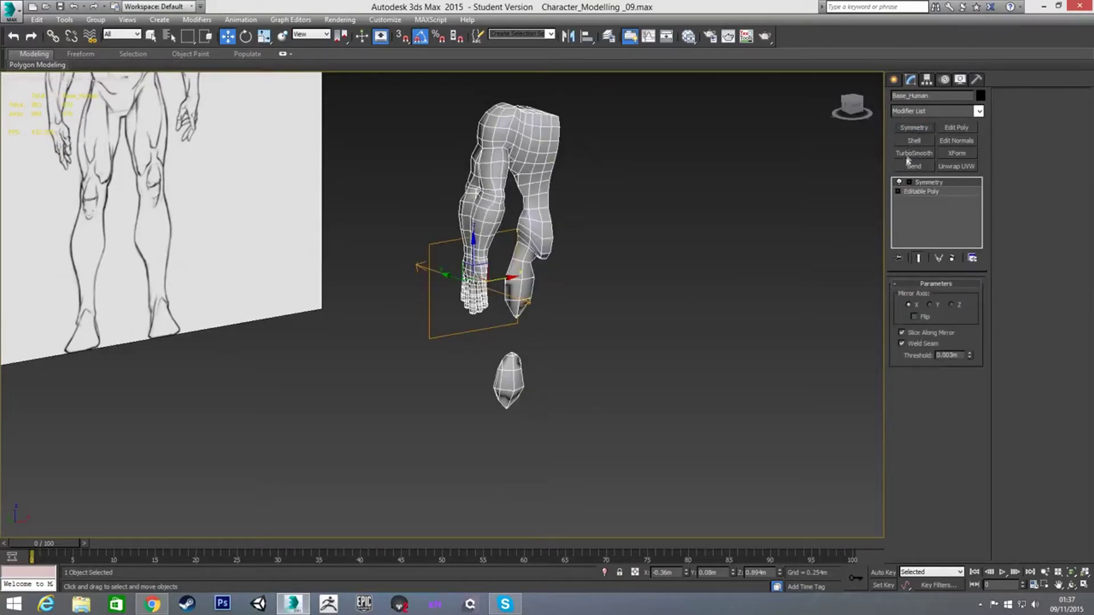
pyautogui.hotkey('ctrl', 'z')
pyautogui.click(577, 195)
pyautogui.click(909, 128)
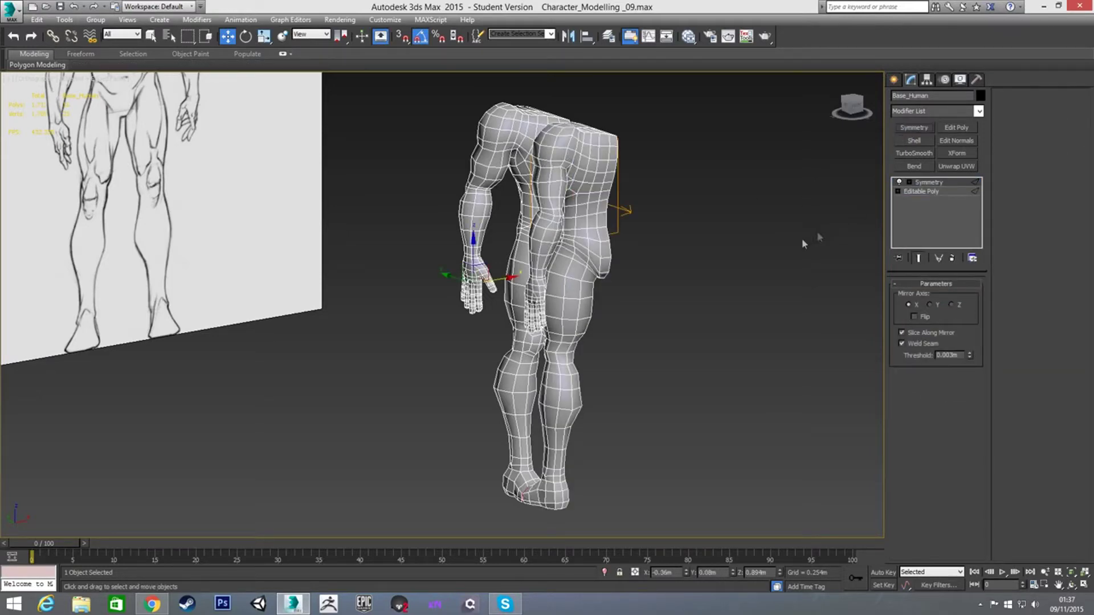
pyautogui.click(928, 304)
pyautogui.click(762, 313)
# Examine the mirrored legs and feet in a perspective view with the wireframe edges hidden
pyautogui.moveTo(661, 333)
pyautogui.keyDown('alt'); pyautogui.mouseDown(button='middle')
pyautogui.moveTo(638, 344)
pyautogui.moveTo(647, 319)
pyautogui.moveTo(659, 332)
pyautogui.moveTo(642, 335)
pyautogui.mouseUp(button='middle'); pyautogui.keyUp('alt')
pyautogui.scroll(2, 638, 343)
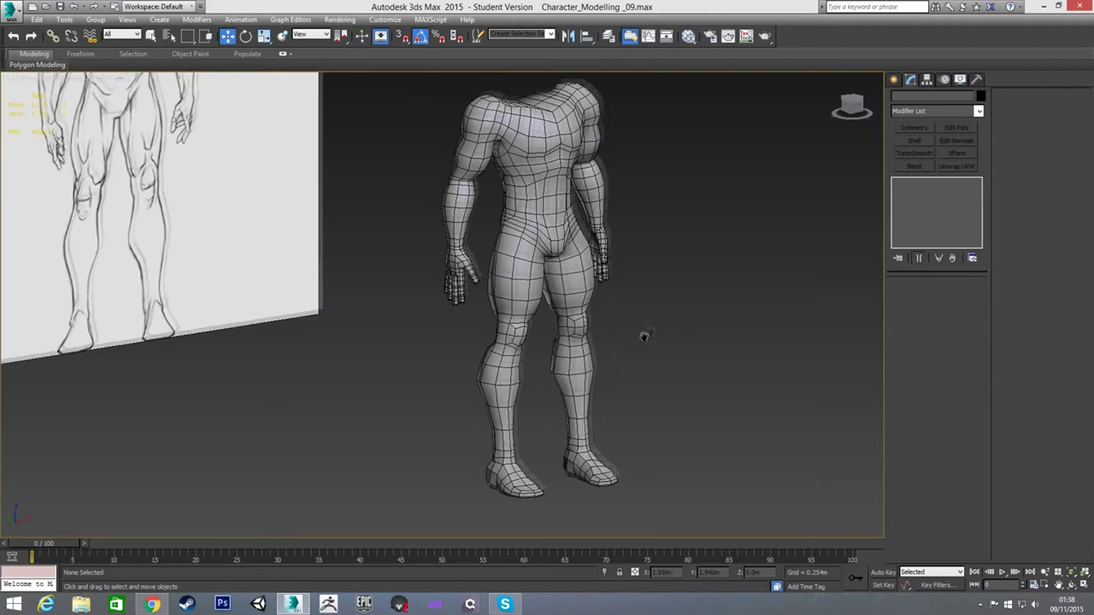
pyautogui.scroll(-2, 643, 335)
pyautogui.press('p')
pyautogui.keyDown('alt'); pyautogui.moveTo(589, 391); pyautogui.dragTo(439, 228, button='middle'); pyautogui.keyUp('alt')
pyautogui.scroll(4, 582, 360)
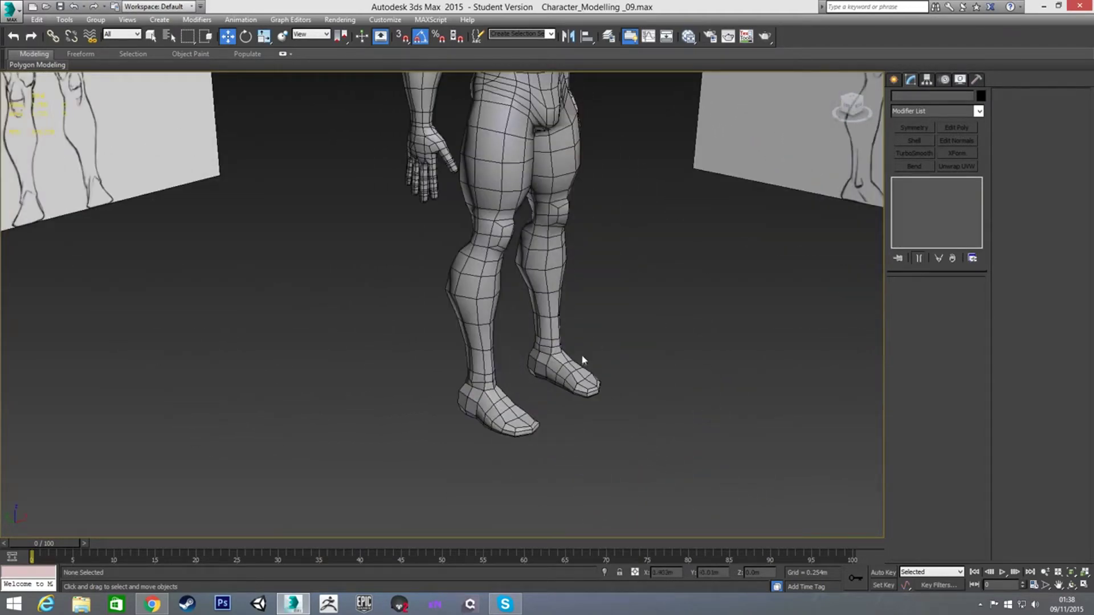
pyautogui.press('F4')
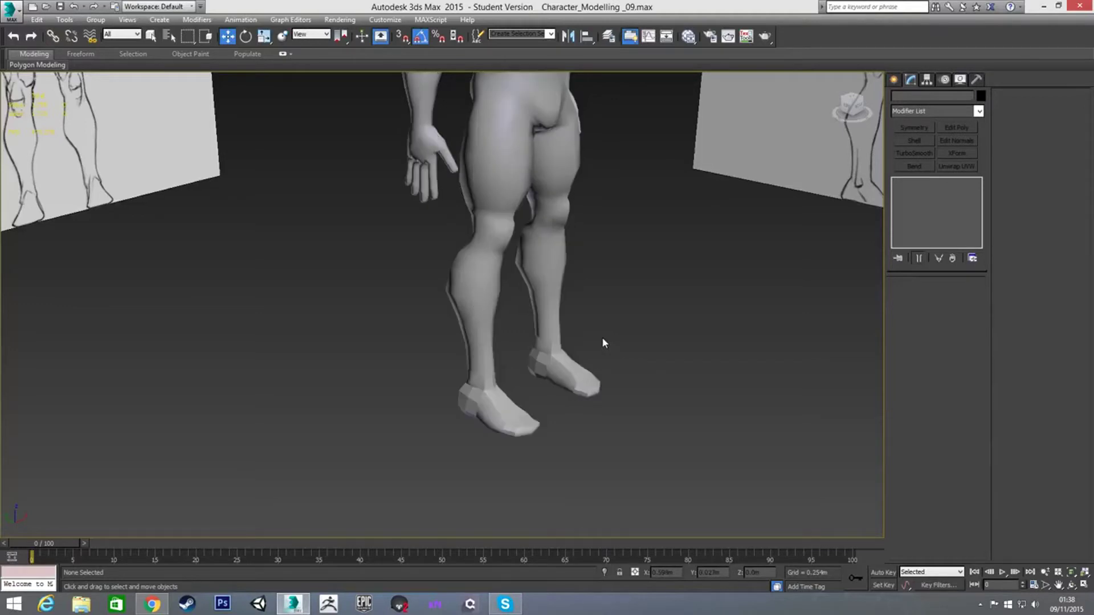
# Clear the smoothing groups on the whole Editable Poly element and smooth it uniformly, including the foot
pyautogui.click(553, 314)
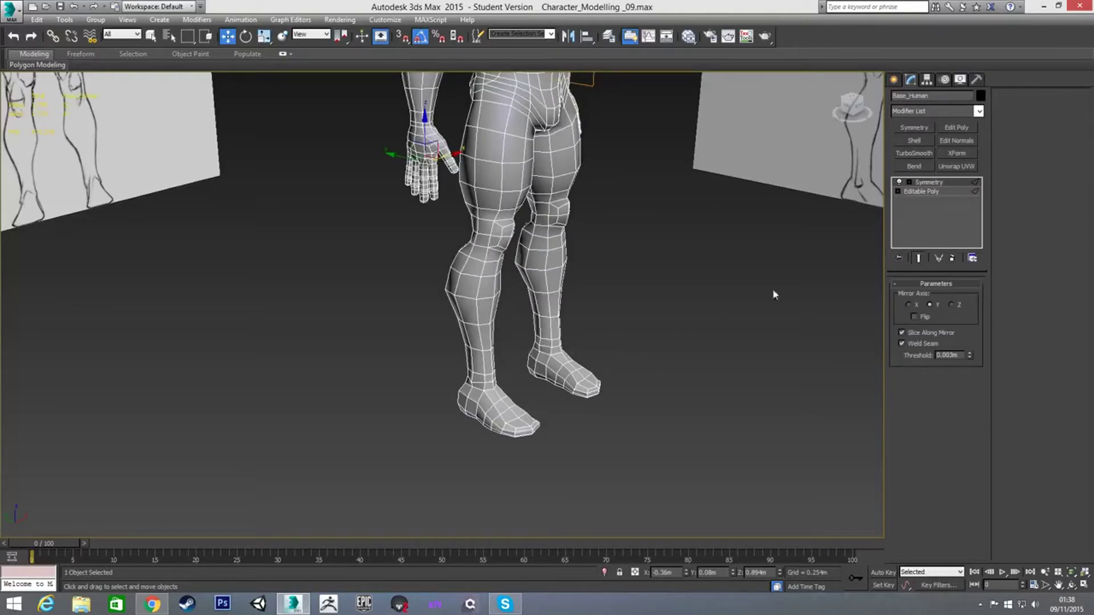
pyautogui.click(912, 194)
pyautogui.press('5')
pyautogui.click(493, 404)
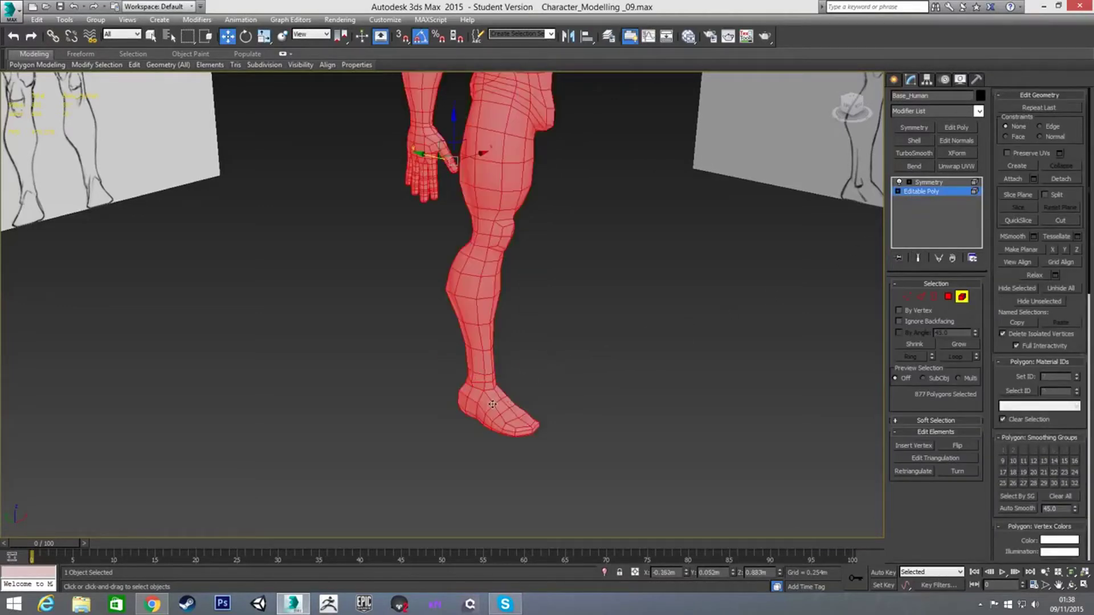
pyautogui.click(1060, 496)
pyautogui.click(962, 299)
pyautogui.click(927, 183)
pyautogui.click(735, 249)
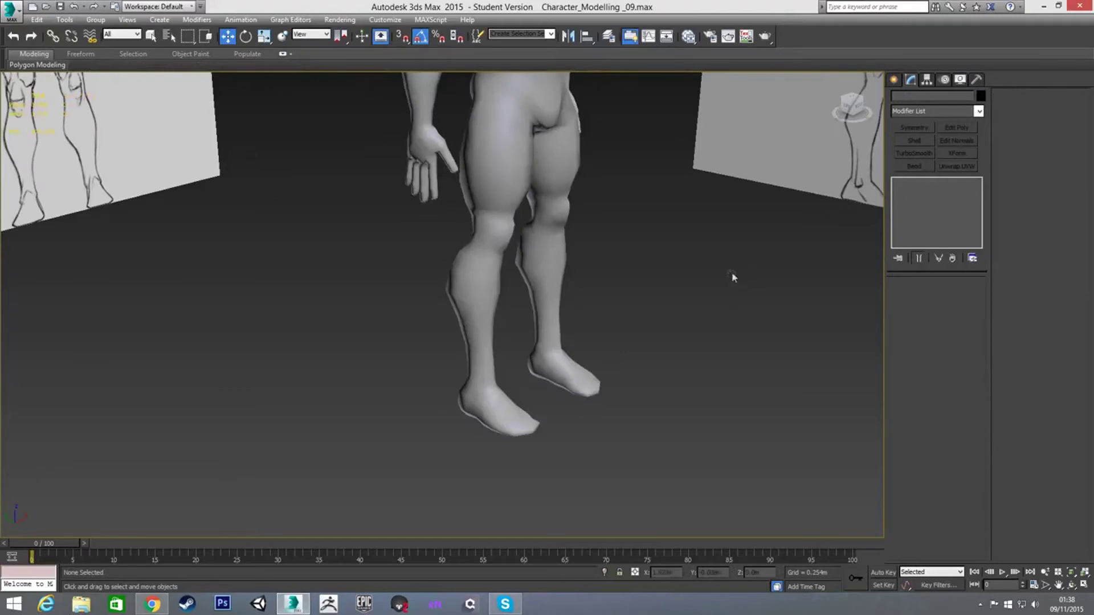
# Examine the legs and heels from behind, with and without the wireframe edges
pyautogui.scroll(-5, 733, 277)
pyautogui.moveTo(640, 313)
pyautogui.keyDown('alt'); pyautogui.mouseDown(button='middle')
pyautogui.moveTo(576, 317)
pyautogui.moveTo(593, 323)
pyautogui.moveTo(581, 329)
pyautogui.moveTo(603, 325)
pyautogui.moveTo(610, 341)
pyautogui.moveTo(692, 334)
pyautogui.moveTo(625, 347)
pyautogui.moveTo(638, 375)
pyautogui.mouseUp(button='middle'); pyautogui.keyUp('alt')
pyautogui.press('F4')
pyautogui.scroll(3, 638, 334)
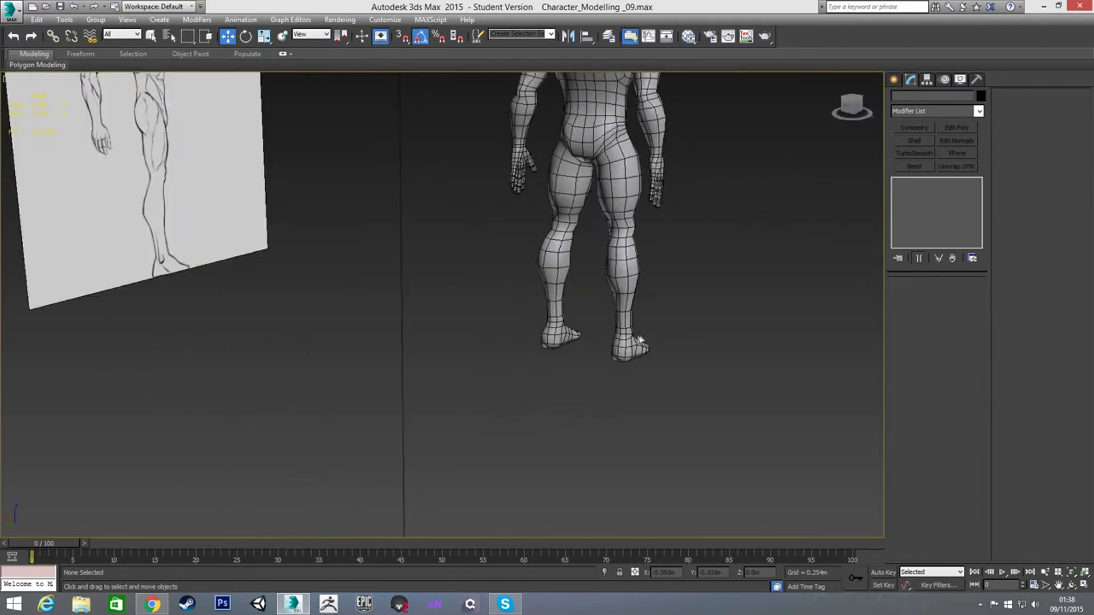
pyautogui.scroll(2, 641, 340)
pyautogui.press('F4')
pyautogui.moveTo(641, 340)
pyautogui.keyDown('alt'); pyautogui.mouseDown(button='middle')
pyautogui.moveTo(693, 356)
pyautogui.moveTo(660, 330)
pyautogui.moveTo(644, 359)
pyautogui.moveTo(611, 367)
pyautogui.mouseUp(button='middle'); pyautogui.keyUp('alt')
pyautogui.press('F4')
# Delete the Symmetry modifier from the body to return to the heel vertices of the Editable Poly
pyautogui.click(611, 368)
pyautogui.rightClick(931, 186)
pyautogui.click(923, 200)
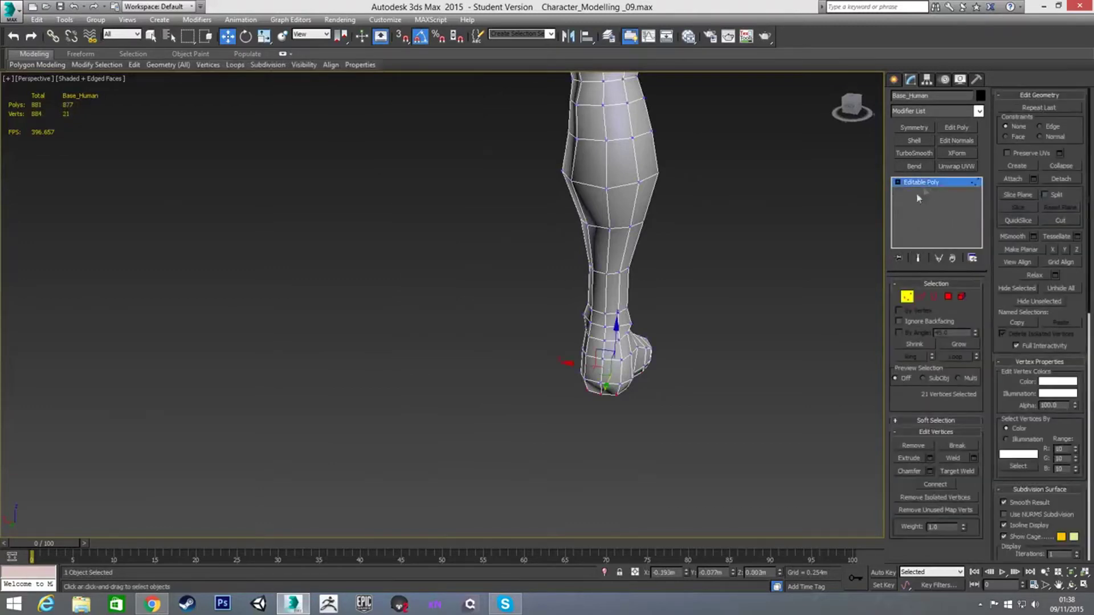
pyautogui.moveTo(679, 323); pyautogui.dragTo(739, 289, button='middle')
pyautogui.scroll(5, 663, 322)
pyautogui.keyDown('alt'); pyautogui.moveTo(663, 321); pyautogui.dragTo(649, 306, button='middle'); pyautogui.keyUp('alt')
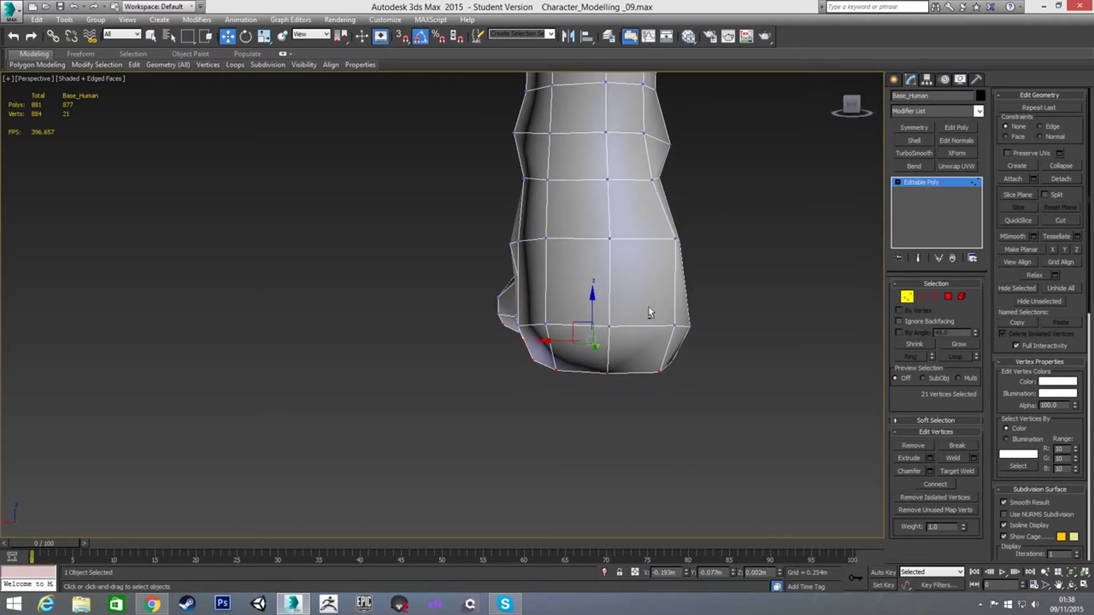
# Select the three vertices on each side of the heel's rear centre line and scale them closer together along X
pyautogui.click(546, 239)
pyautogui.keyDown('ctrl'); pyautogui.click(546, 323); pyautogui.keyUp('ctrl')
pyautogui.keyDown('ctrl'); pyautogui.click(558, 369); pyautogui.keyUp('ctrl')
pyautogui.keyDown('ctrl'); pyautogui.click(676, 239); pyautogui.keyUp('ctrl')
pyautogui.keyDown('ctrl'); pyautogui.click(672, 326); pyautogui.keyUp('ctrl')
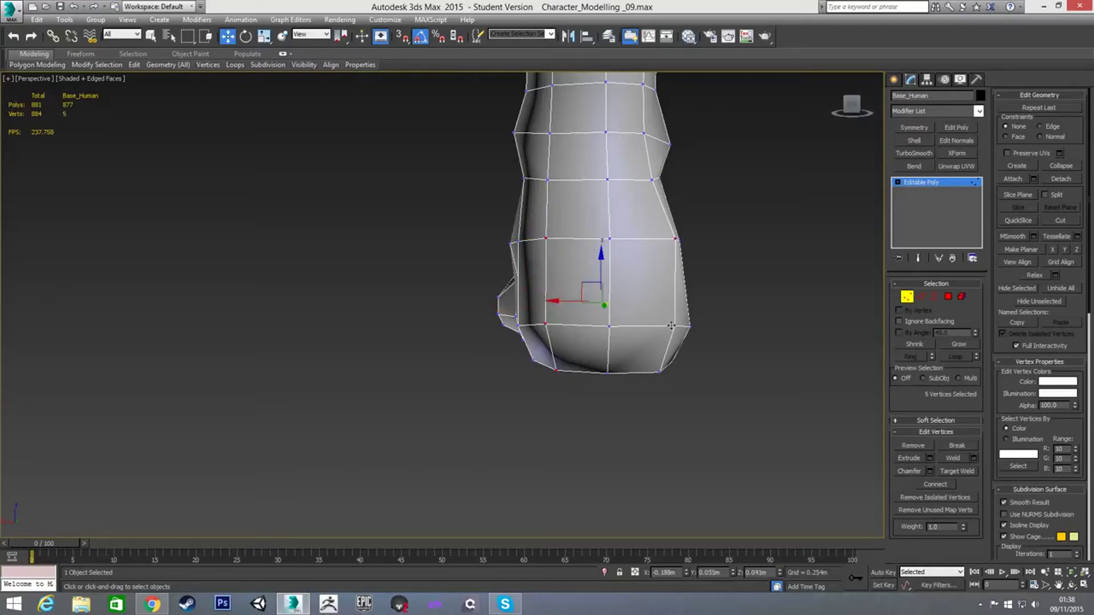
pyautogui.keyDown('ctrl'); pyautogui.click(659, 372); pyautogui.keyUp('ctrl')
pyautogui.keyDown('ctrl'); pyautogui.click(673, 327); pyautogui.keyUp('ctrl')
pyautogui.keyDown('alt'); pyautogui.moveTo(768, 334); pyautogui.dragTo(712, 322, button='middle'); pyautogui.keyUp('alt')
pyautogui.keyDown('alt'); pyautogui.click(747, 342); pyautogui.keyUp('alt')
pyautogui.press('r')
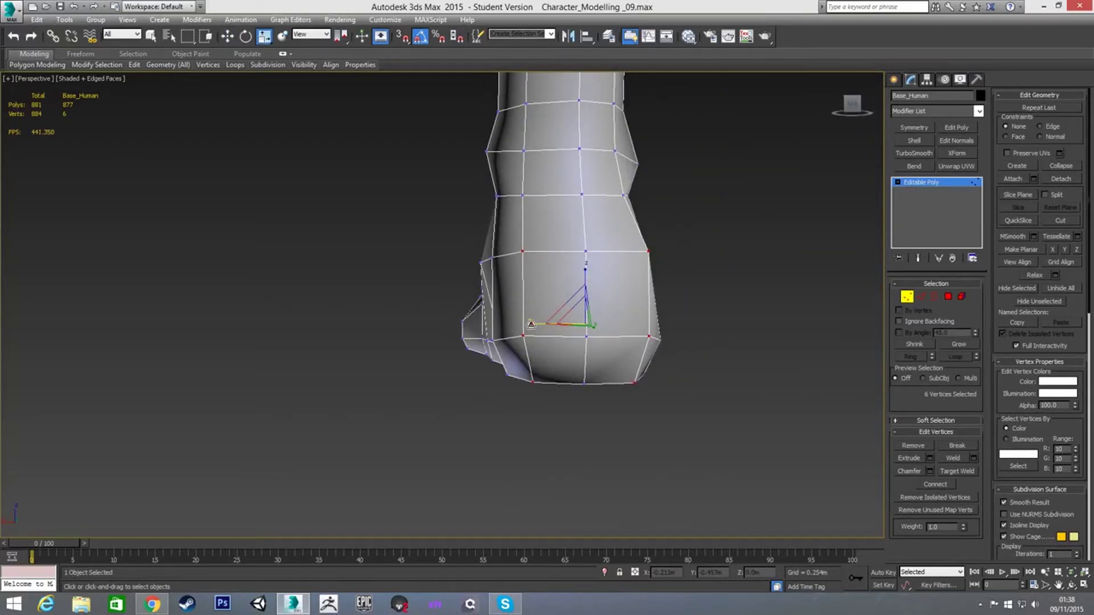
pyautogui.moveTo(532, 324); pyautogui.dragTo(549, 326)
pyautogui.keyDown('alt'); pyautogui.moveTo(579, 313); pyautogui.dragTo(708, 361, button='middle'); pyautogui.keyUp('alt')
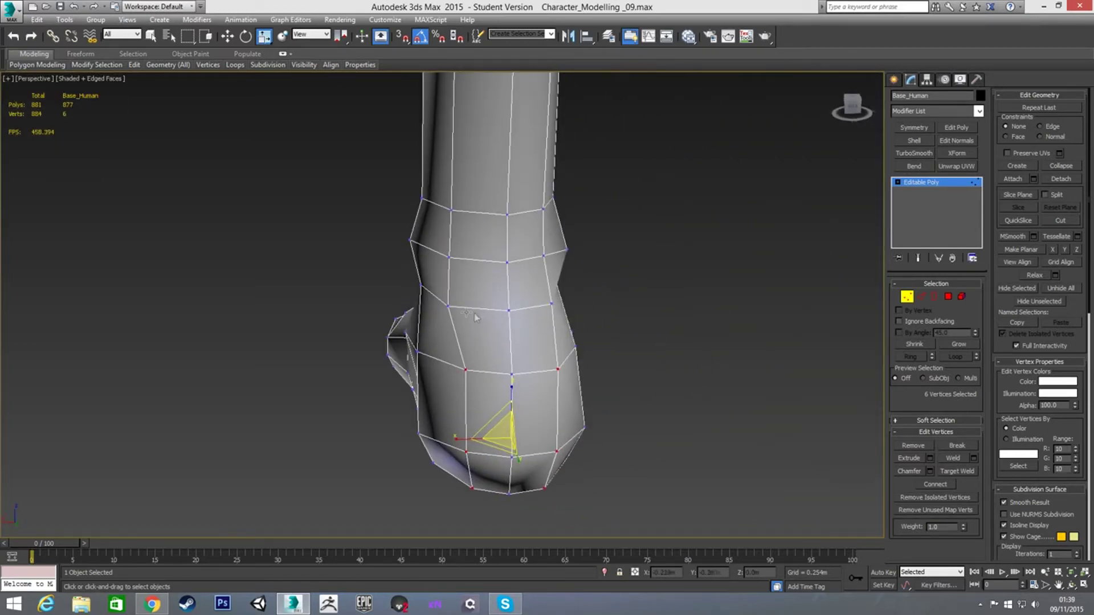
# Scale the two vertices flanking the rear centre line just above the heel closer together
pyautogui.click(449, 308)
pyautogui.keyDown('ctrl'); pyautogui.click(550, 304); pyautogui.keyUp('ctrl')
pyautogui.keyDown('alt'); pyautogui.moveTo(550, 304); pyautogui.dragTo(488, 313, button='middle'); pyautogui.keyUp('alt')
pyautogui.moveTo(549, 306); pyautogui.dragTo(530, 305)
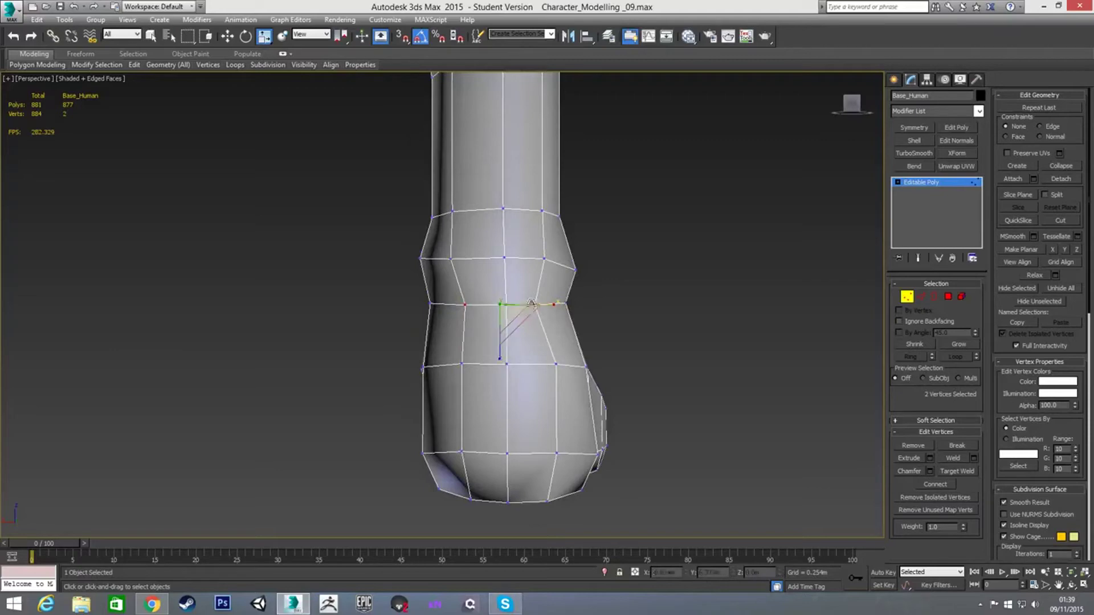
pyautogui.keyDown('alt'); pyautogui.moveTo(623, 305); pyautogui.dragTo(427, 312, button='middle'); pyautogui.keyUp('alt')
# Scale a pair of opposing vertices just below the ankle closer together and leave vertex editing
pyautogui.click(445, 363)
pyautogui.keyDown('ctrl'); pyautogui.click(576, 366); pyautogui.keyUp('ctrl')
pyautogui.moveTo(561, 364); pyautogui.dragTo(550, 366)
pyautogui.moveTo(507, 354); pyautogui.dragTo(552, 256, button='middle')
pyautogui.scroll(-3, 554, 305)
pyautogui.keyDown('alt'); pyautogui.moveTo(554, 306); pyautogui.dragTo(606, 374, button='middle'); pyautogui.keyUp('alt')
pyautogui.scroll(-4, 605, 374)
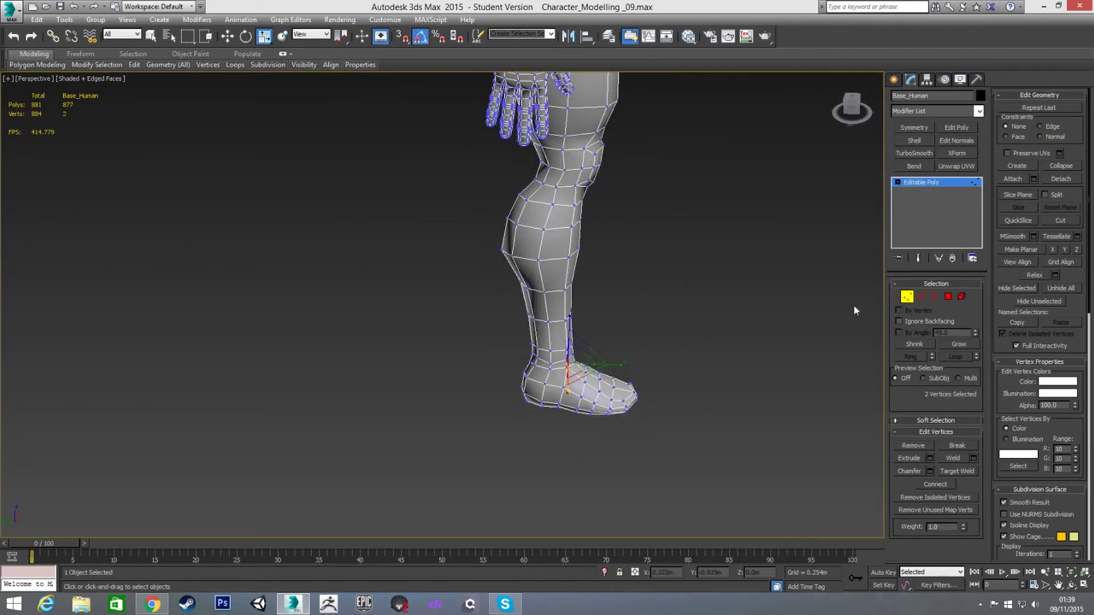
pyautogui.click(903, 299)
# Mirror the half body with a Symmetry modifier on the Y axis and add a TurboSmooth modifier on top
pyautogui.scroll(-4, 727, 307)
pyautogui.keyDown('alt'); pyautogui.moveTo(622, 319); pyautogui.dragTo(627, 274, button='middle'); pyautogui.keyUp('alt')
pyautogui.press('2')
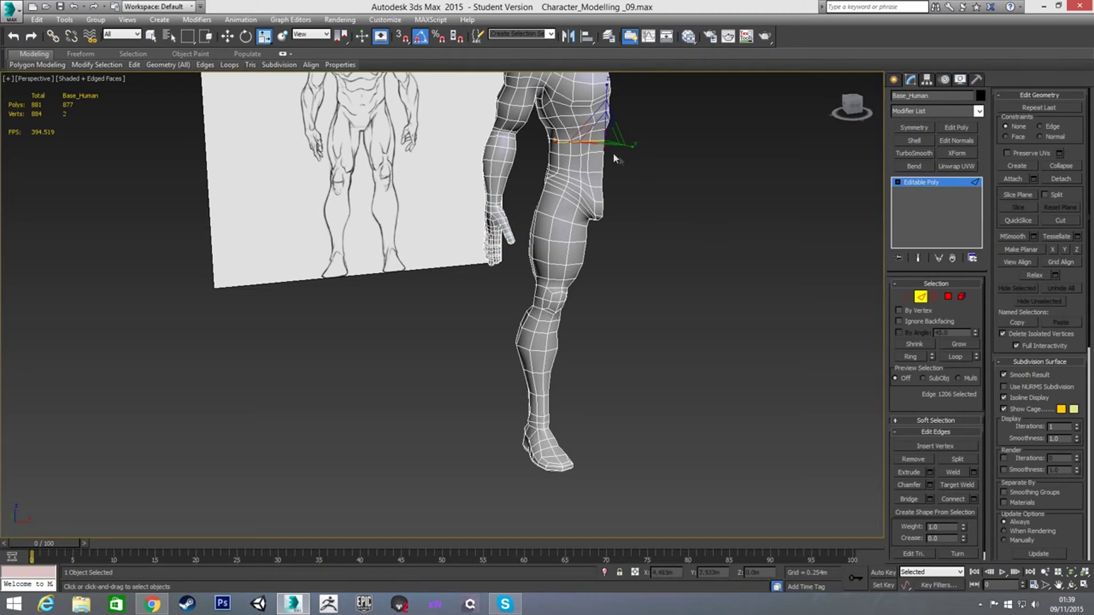
pyautogui.click(916, 128)
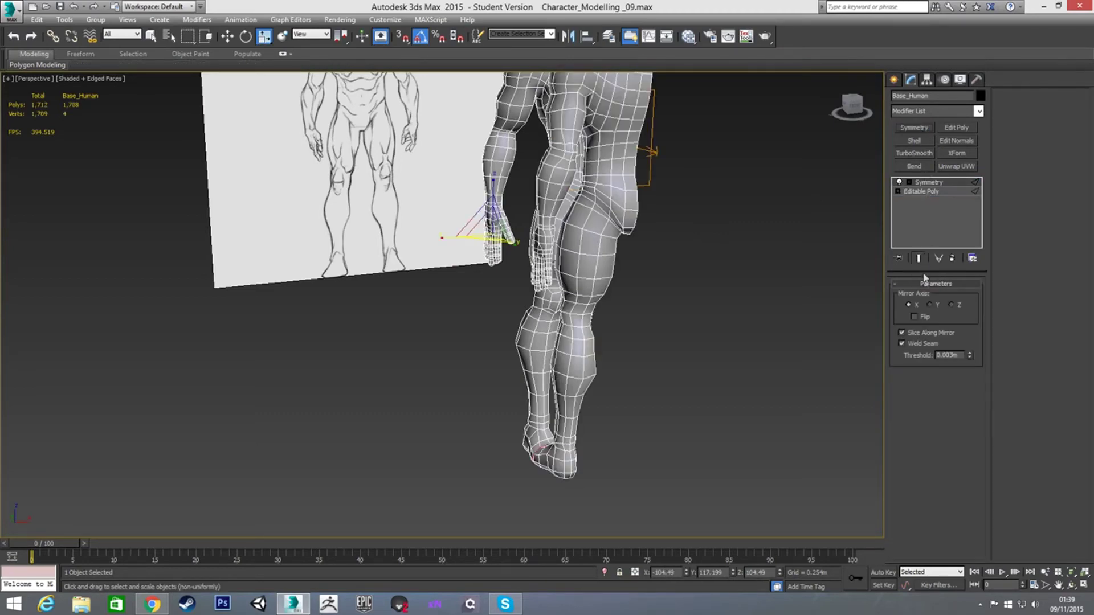
pyautogui.click(929, 304)
pyautogui.click(914, 151)
pyautogui.scroll(-5, 741, 268)
pyautogui.click(706, 322)
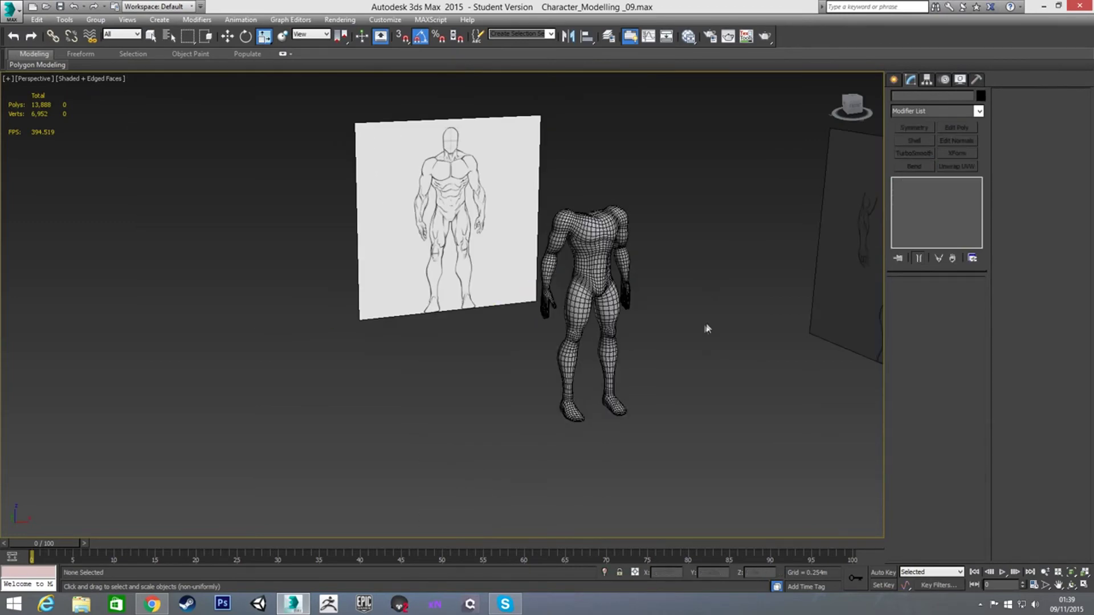
# Examine the smoothed full body and its feet with the wireframe edges hidden, alongside the reference sketches
pyautogui.scroll(3, 689, 327)
pyautogui.press('F4')
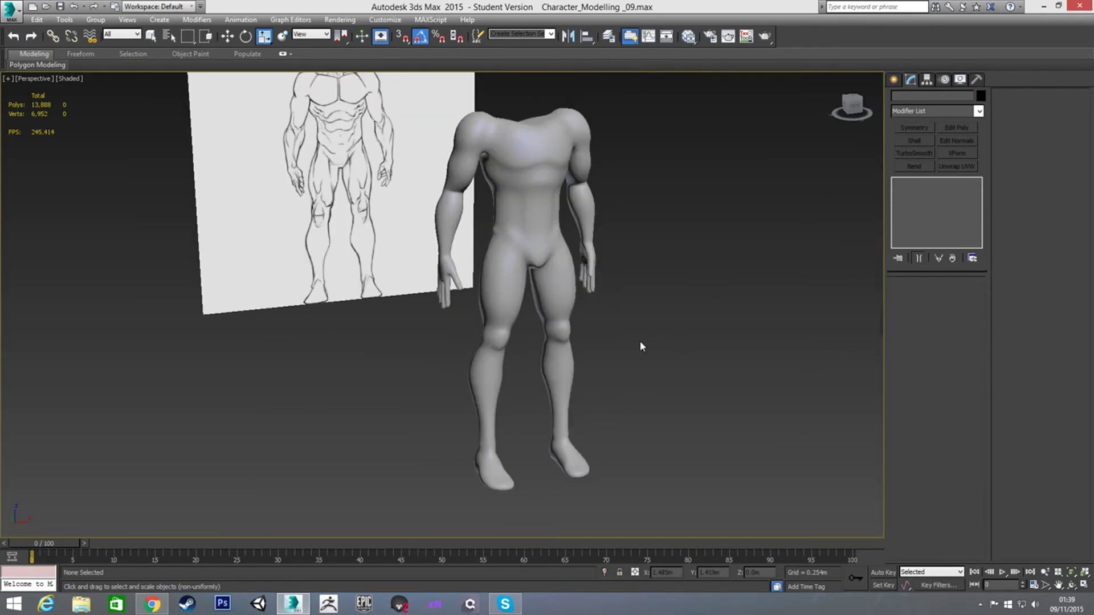
pyautogui.scroll(4, 587, 319)
pyautogui.moveTo(553, 324); pyautogui.dragTo(626, 311, button='middle')
pyautogui.scroll(2, 634, 320)
pyautogui.keyDown('alt'); pyautogui.moveTo(529, 288); pyautogui.dragTo(504, 288, button='middle'); pyautogui.keyUp('alt')
pyautogui.scroll(-5, 535, 285)
pyautogui.moveTo(504, 234); pyautogui.dragTo(494, 269, button='middle')
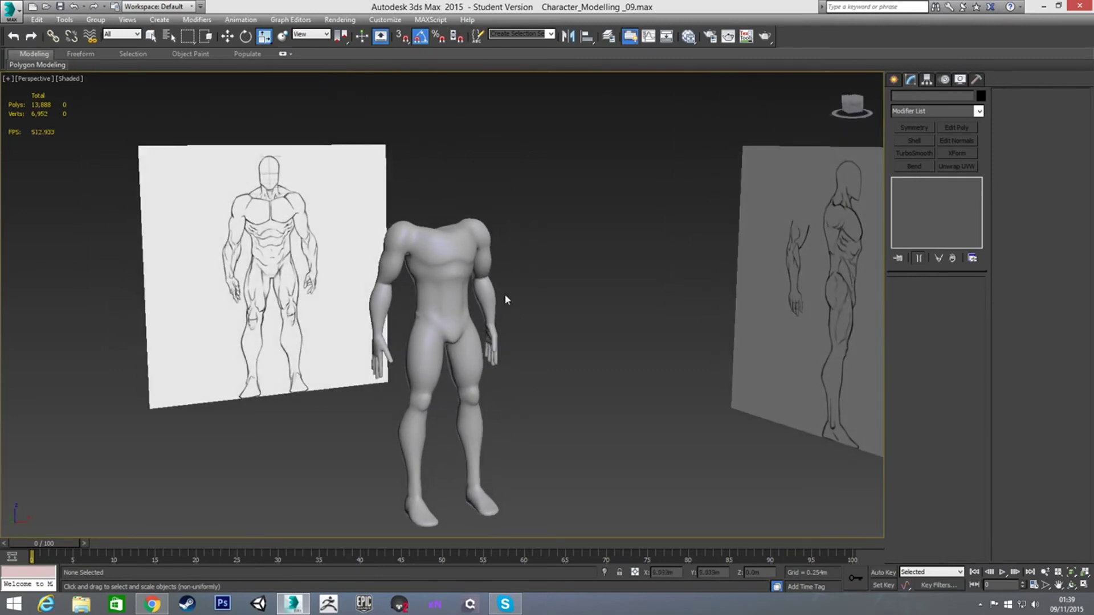
pyautogui.moveTo(516, 308); pyautogui.dragTo(550, 276, button='middle')
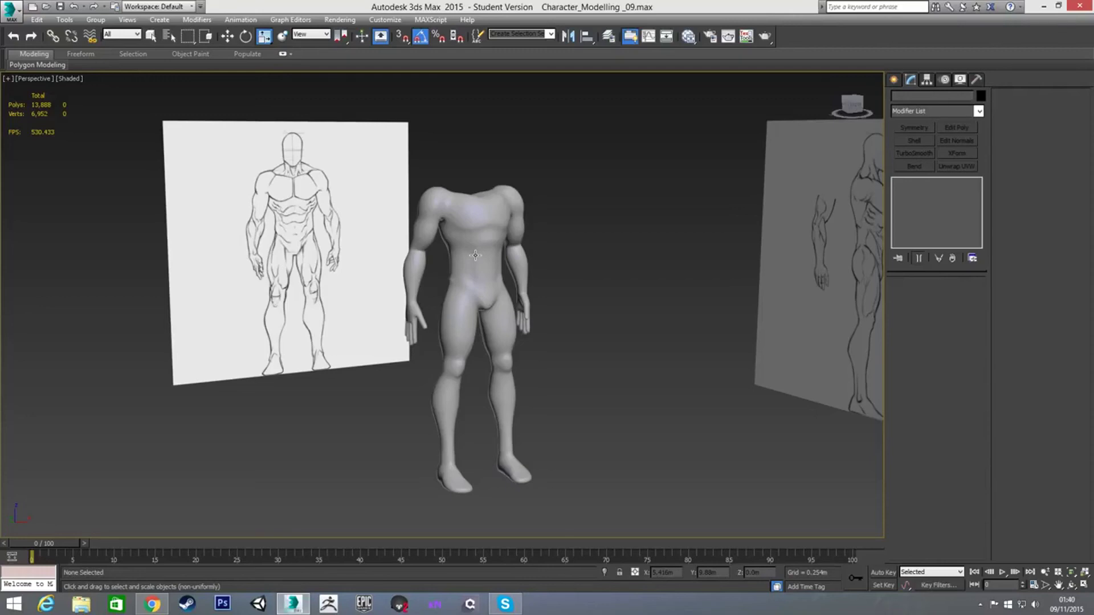
pyautogui.keyDown('alt'); pyautogui.moveTo(482, 259); pyautogui.dragTo(516, 277, button='middle'); pyautogui.keyUp('alt')
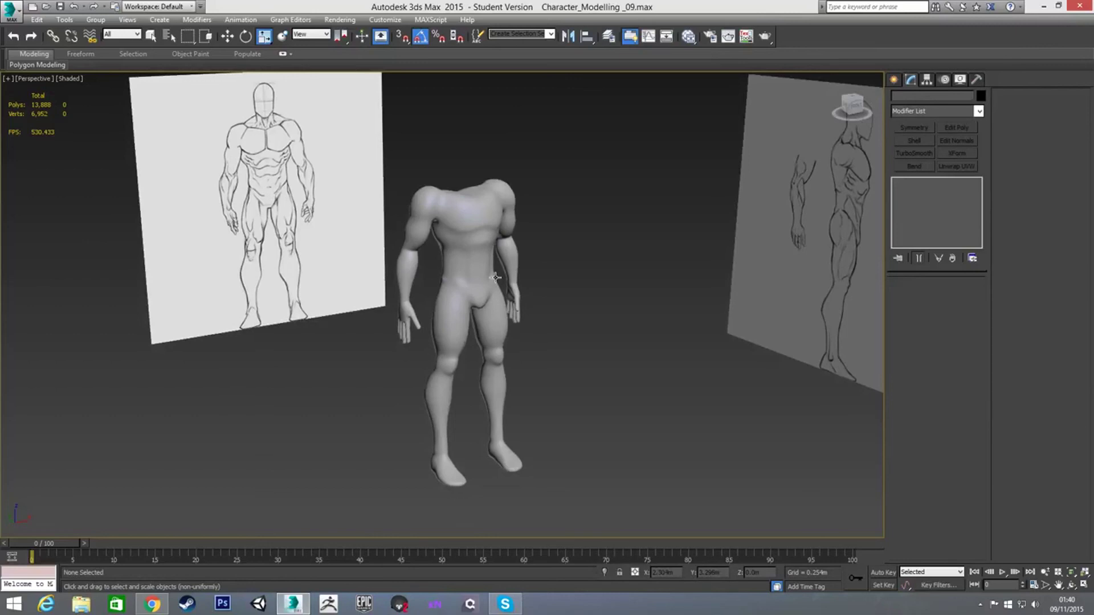
# Compare the smoothed body with and without its wireframe edges, and check its modifier stack
pyautogui.press('F4')
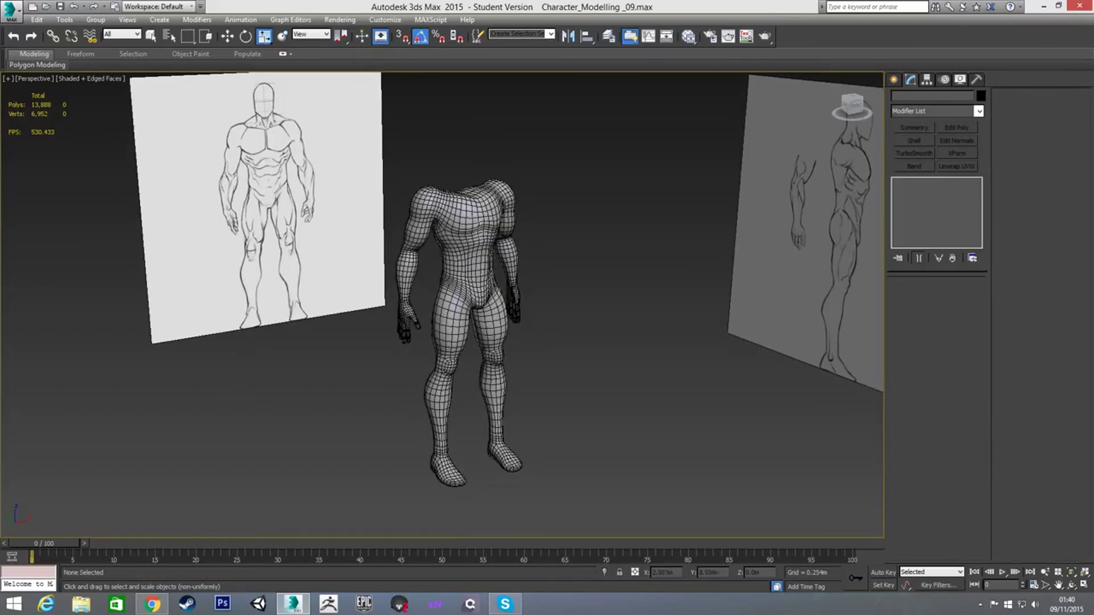
pyautogui.press('F4')
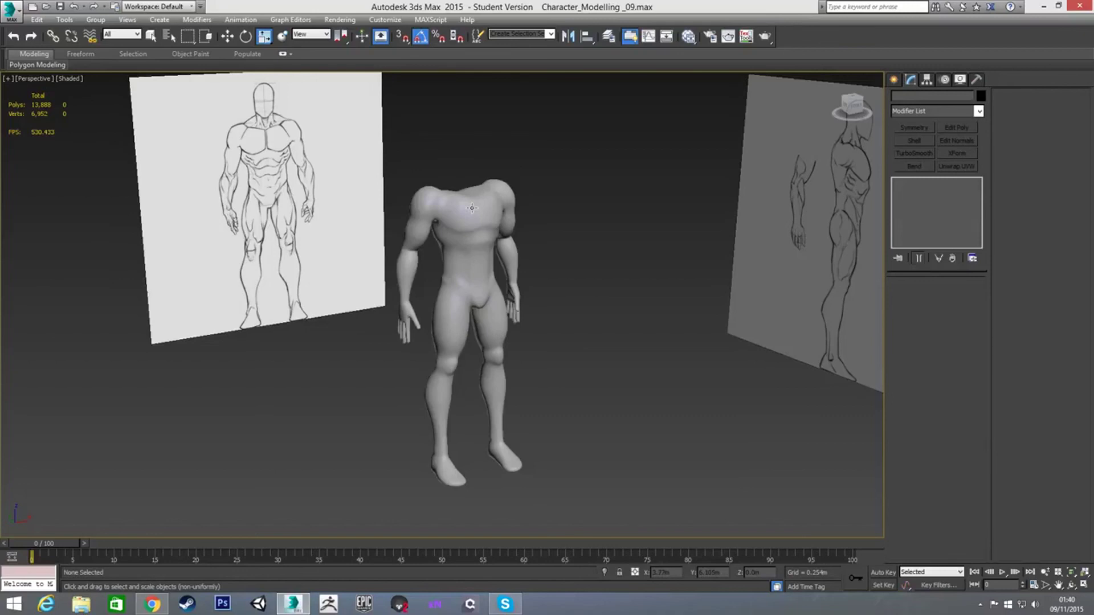
pyautogui.click(472, 208)
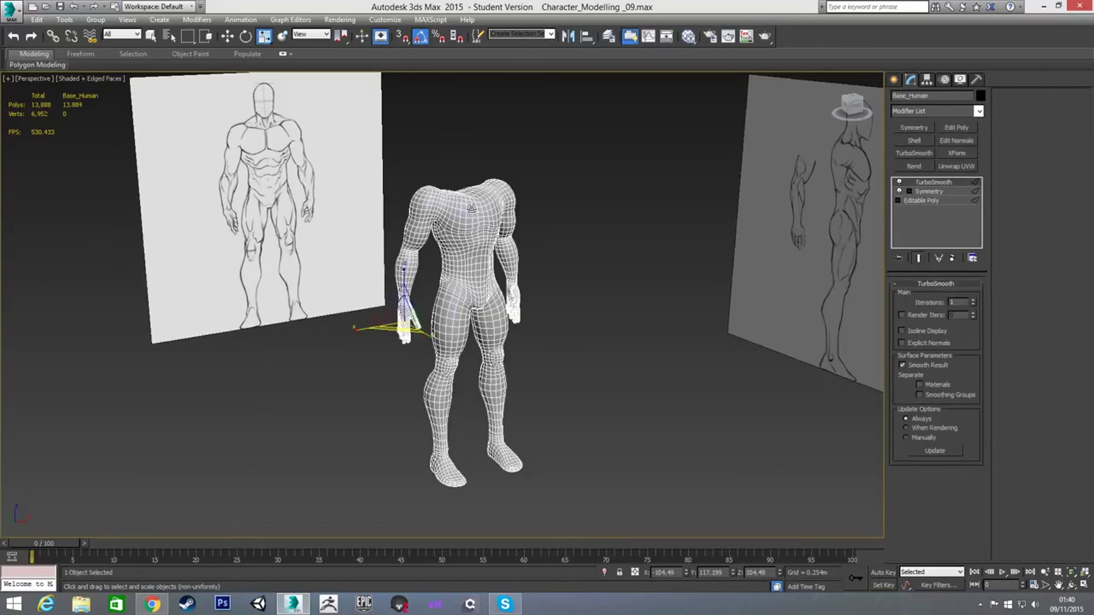
pyautogui.click(589, 199)
pyautogui.press('F4')
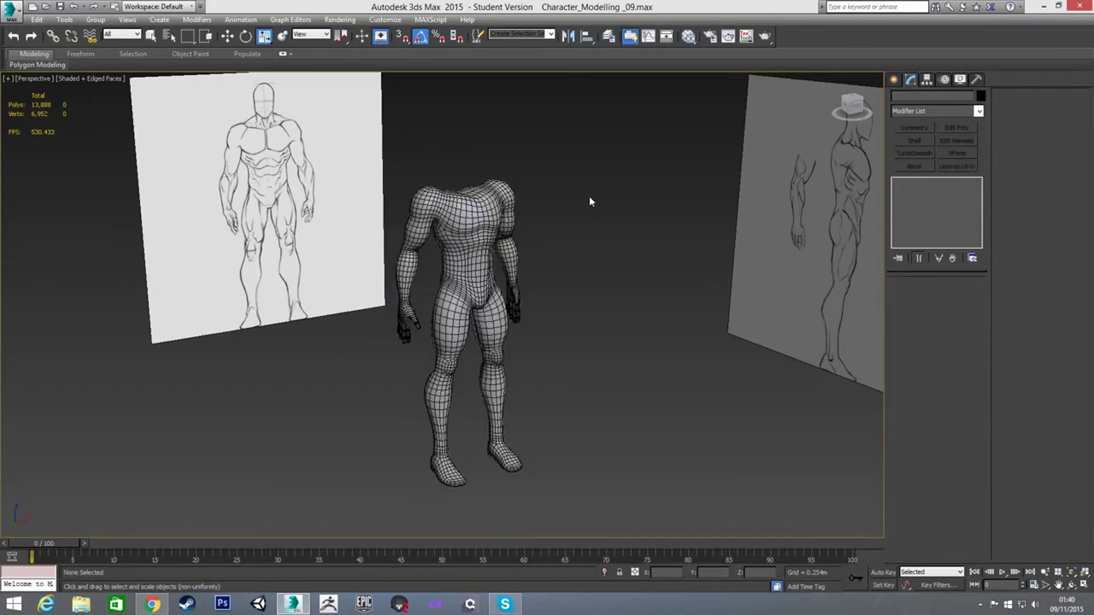